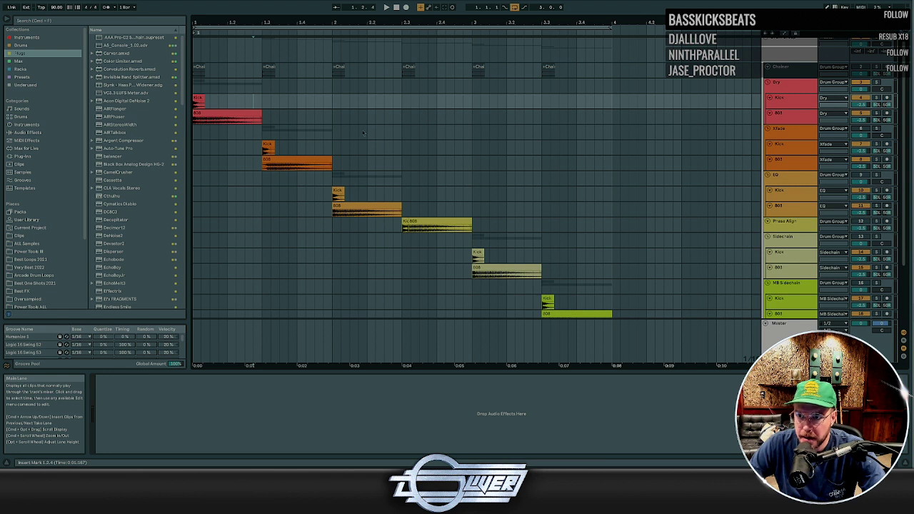
Show the Drum Group's devices, open the Schope oscilloscope window and close it again
{"action": "left_click", "coordinate": [262, 132]}
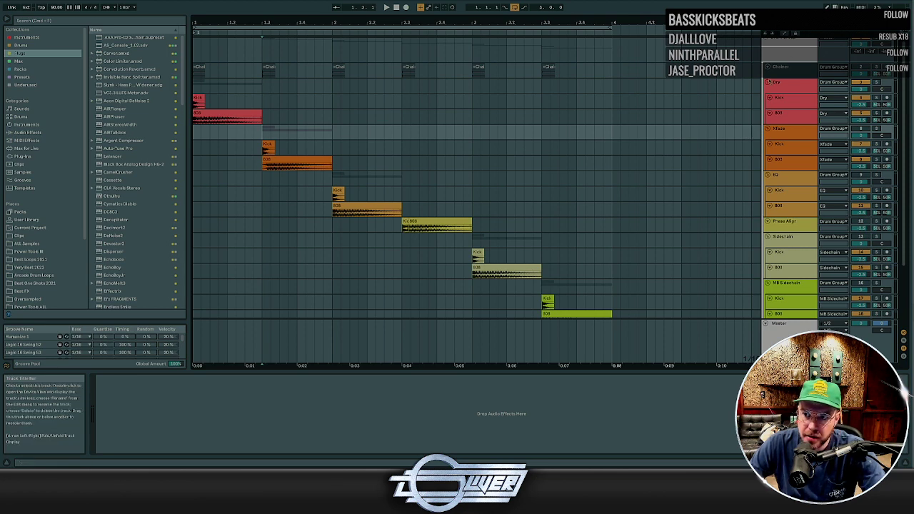
{"action": "scroll", "coordinate": [788, 60], "scroll_direction": "up", "scroll_amount": 1}
{"action": "left_click", "coordinate": [786, 57]}
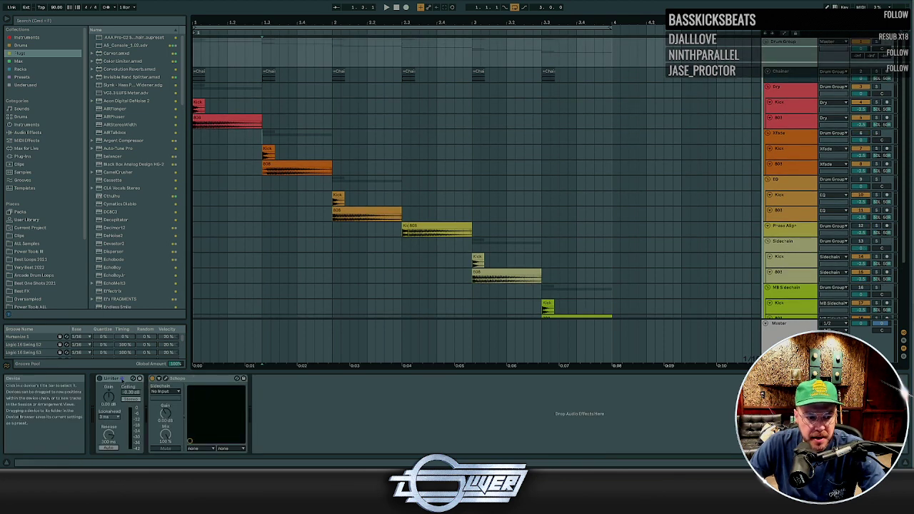
{"action": "left_click", "coordinate": [161, 378]}
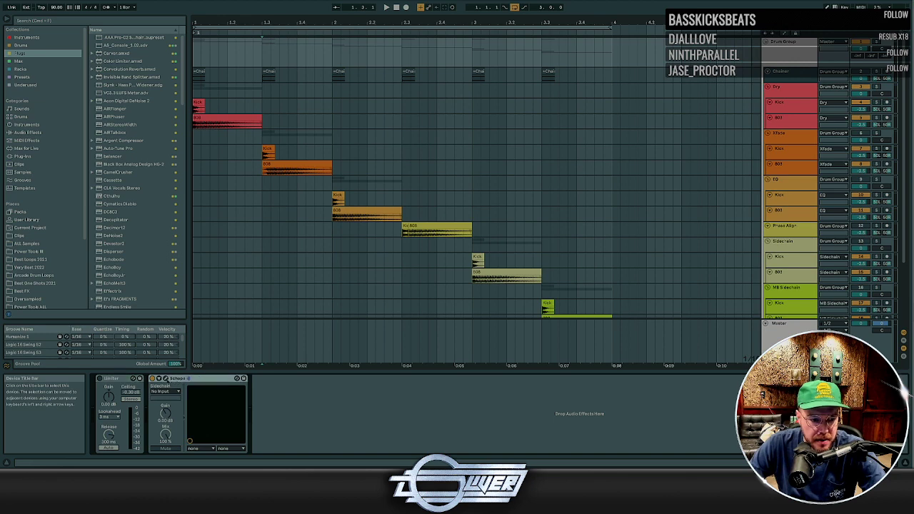
{"action": "left_click_drag", "start_coordinate": [410, 223], "coordinate": [391, 119]}
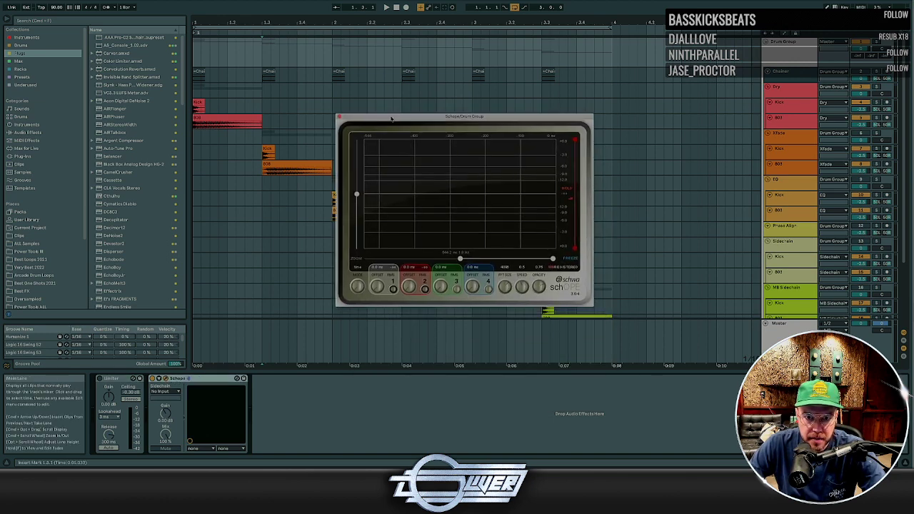
{"action": "left_click", "coordinate": [340, 118]}
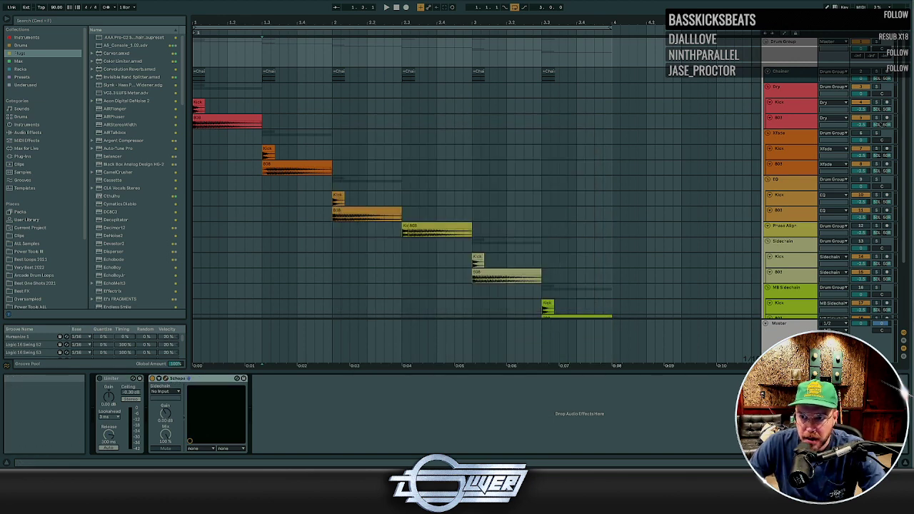
Highlight the Dry group's Kick and 808 clips in the arrangement, then clear the selection
{"action": "left_click", "coordinate": [814, 136]}
{"action": "left_click", "coordinate": [796, 90]}
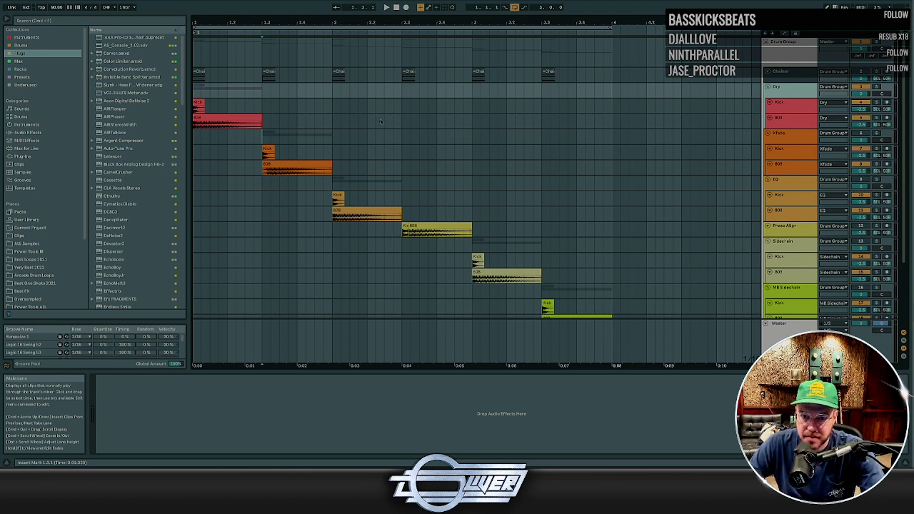
{"action": "left_click_drag", "start_coordinate": [194, 109], "coordinate": [295, 122]}
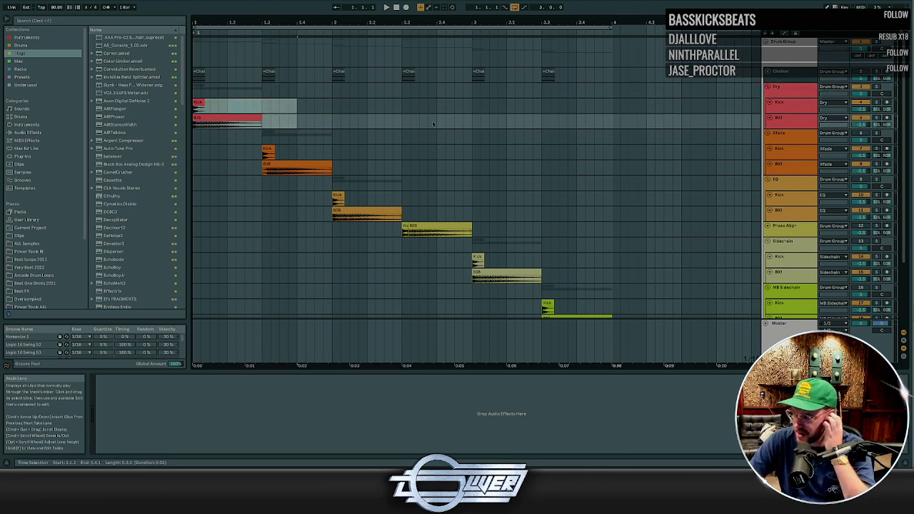
{"action": "left_click", "coordinate": [345, 116]}
{"action": "left_click", "coordinate": [250, 106]}
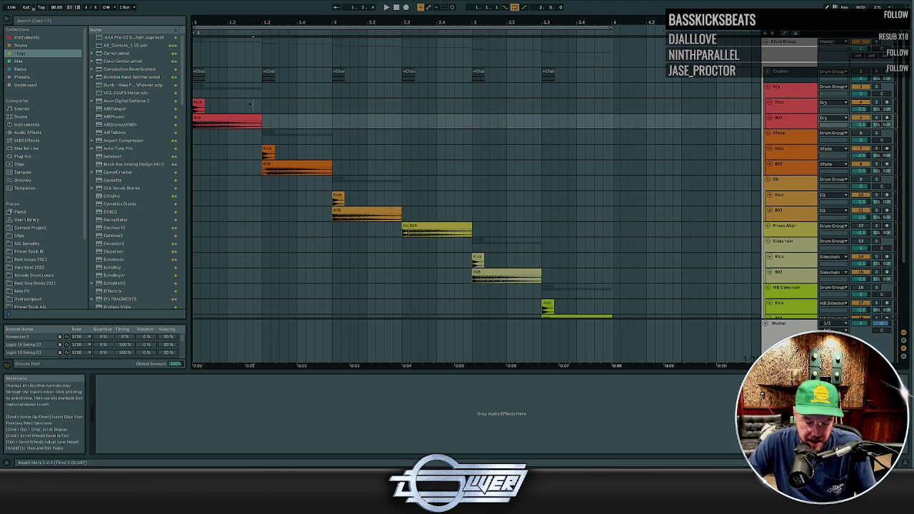
Examine the waveforms of the Dry group's Kick and 808 clips at a larger time scale and track height
{"action": "left_click", "coordinate": [250, 106]}
{"action": "key", "text": "plus"}
{"action": "key", "text": "plus"}
{"action": "scroll", "coordinate": [250, 103], "scroll_direction": "left", "scroll_amount": 3}
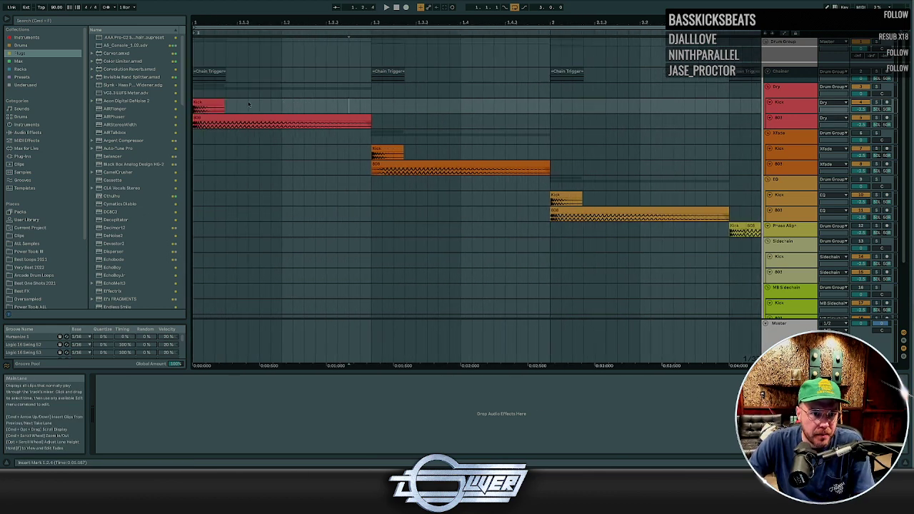
{"action": "left_click", "coordinate": [420, 113]}
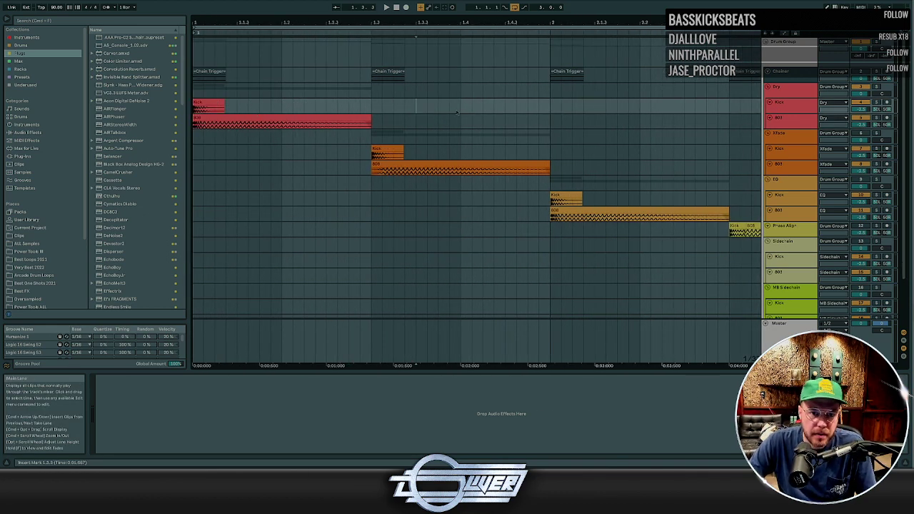
{"action": "scroll", "coordinate": [339, 124], "scroll_direction": "up", "scroll_amount": 5}
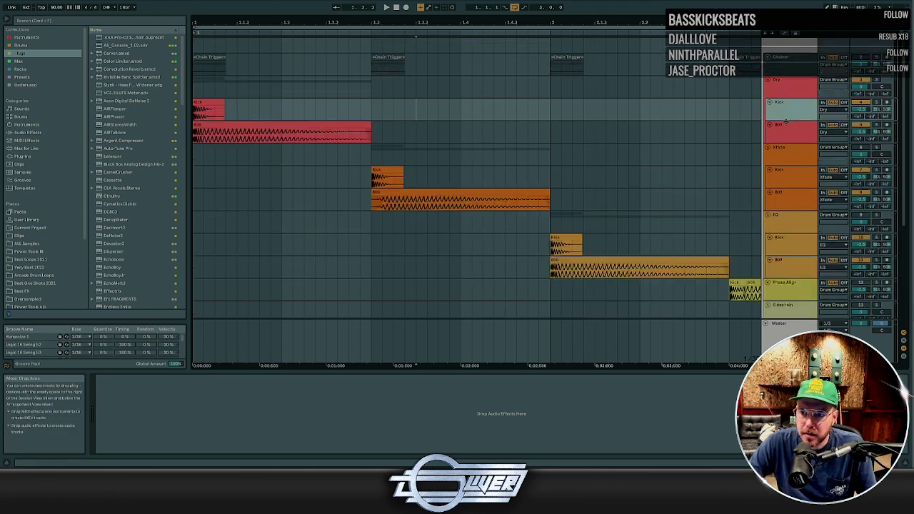
{"action": "scroll", "coordinate": [339, 124], "scroll_direction": "up", "scroll_amount": 1}
Solo the Dry group's Kick track and play it from the start of the arrangement
{"action": "left_click_drag", "start_coordinate": [315, 132], "coordinate": [193, 133]}
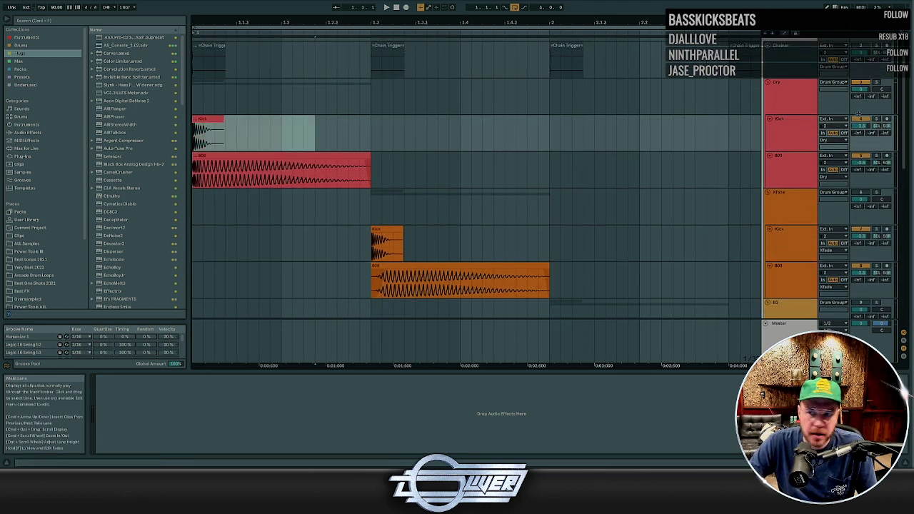
{"action": "left_click", "coordinate": [683, 135]}
{"action": "left_click_drag", "start_coordinate": [416, 133], "coordinate": [140, 132]}
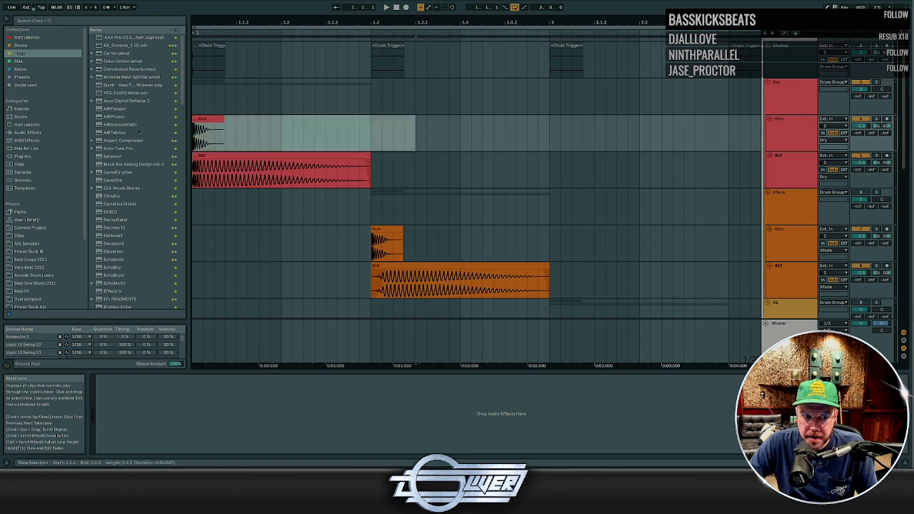
{"action": "left_click", "coordinate": [753, 127]}
{"action": "left_click", "coordinate": [876, 119]}
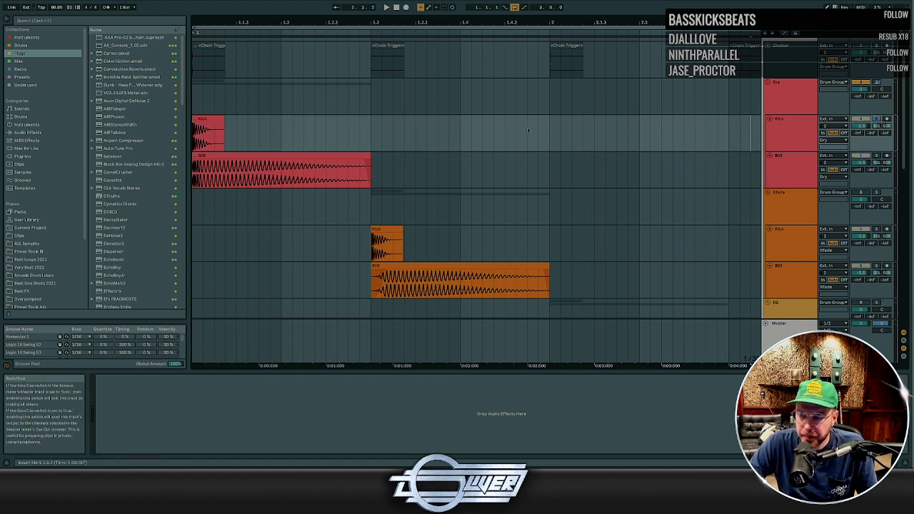
{"action": "left_click_drag", "start_coordinate": [471, 134], "coordinate": [59, 135]}
{"action": "key", "text": "space"}
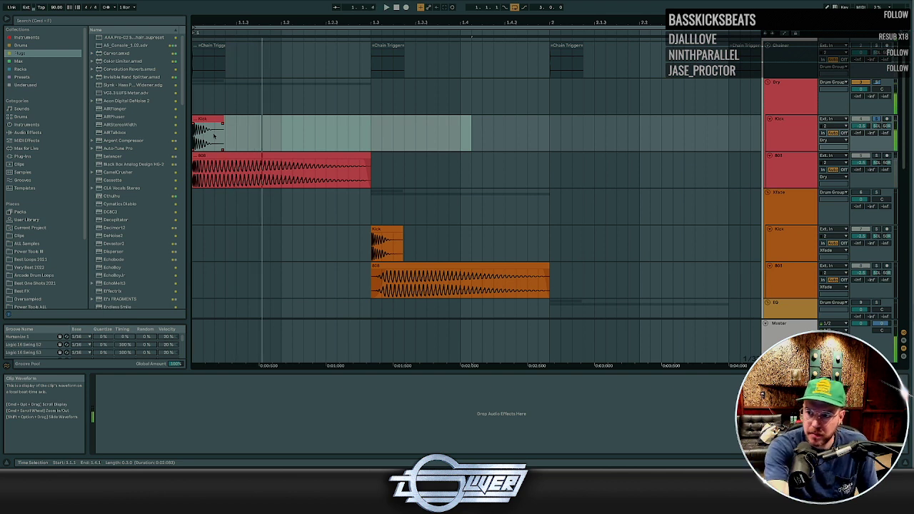
{"action": "key", "text": "space"}
{"action": "key", "text": "space"}
{"action": "key", "text": "space"}
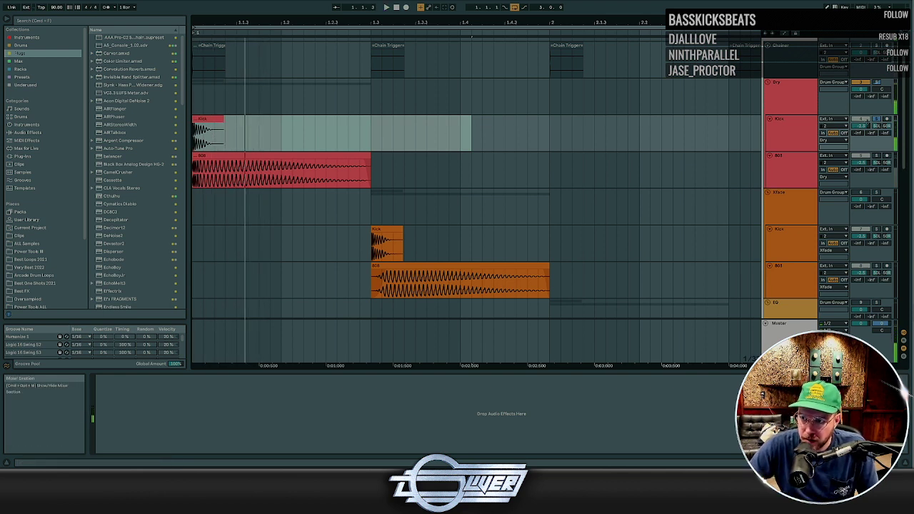
Switch the solo from the Dry group's Kick to its 808 and play the 808 clip from the start
{"action": "left_click", "coordinate": [876, 119]}
{"action": "left_click", "coordinate": [875, 155]}
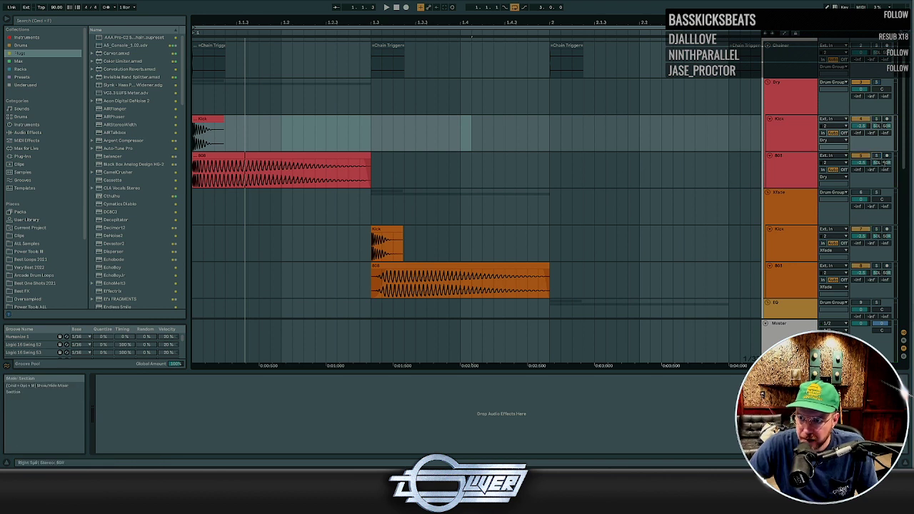
{"action": "left_click_drag", "start_coordinate": [548, 173], "coordinate": [194, 176]}
{"action": "key", "text": "space"}
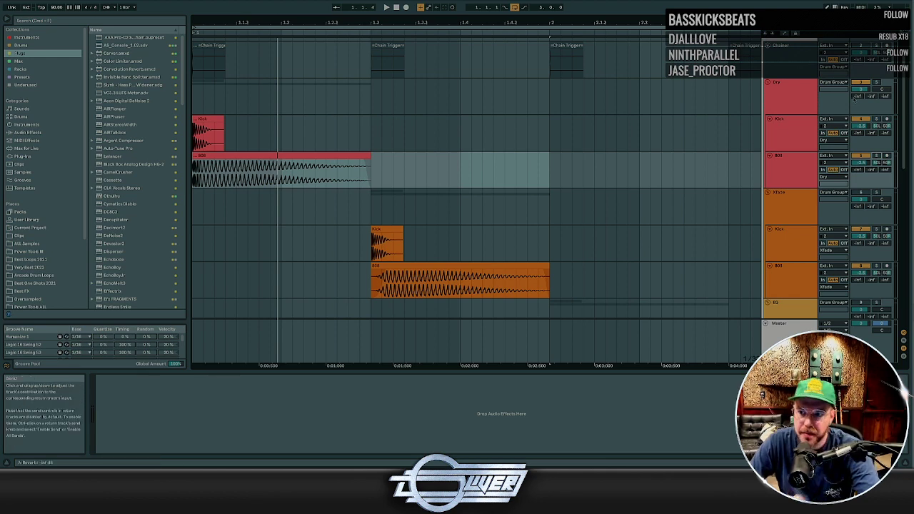
Reduce the track heights to fit the whole arrangement and play the Dry group's Kick and 808 together from the start
{"action": "left_click_drag", "start_coordinate": [540, 135], "coordinate": [566, 136]}
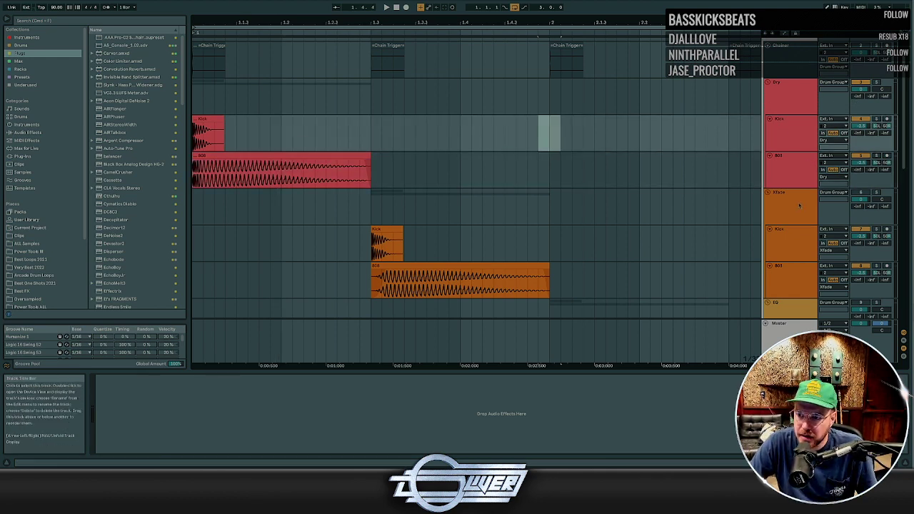
{"action": "left_click", "coordinate": [788, 233]}
{"action": "key", "text": "h"}
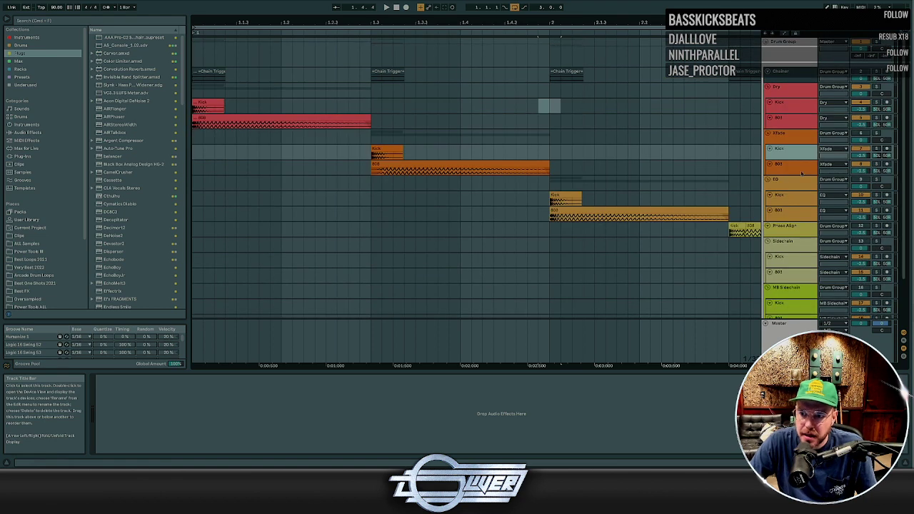
{"action": "scroll", "coordinate": [799, 170], "scroll_direction": "down", "scroll_amount": 3}
{"action": "scroll", "coordinate": [795, 172], "scroll_direction": "up", "scroll_amount": 3}
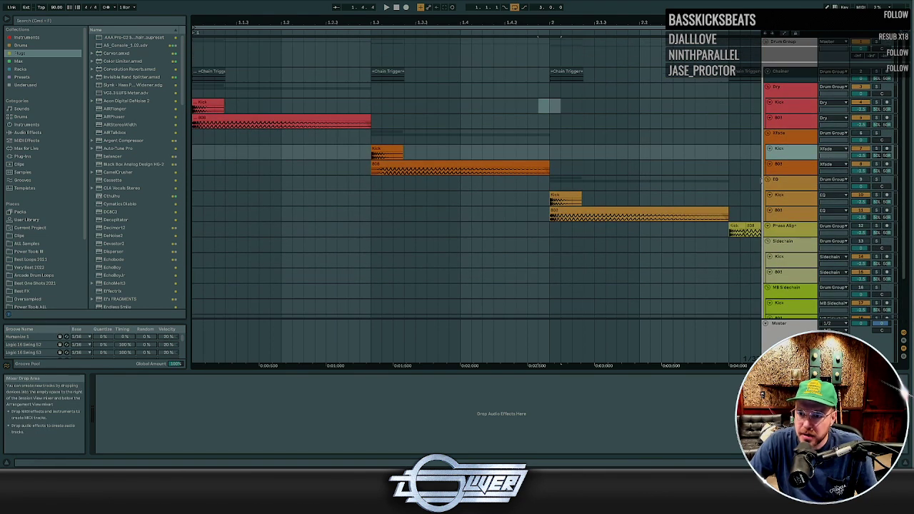
{"action": "left_click_drag", "start_coordinate": [415, 106], "coordinate": [54, 99]}
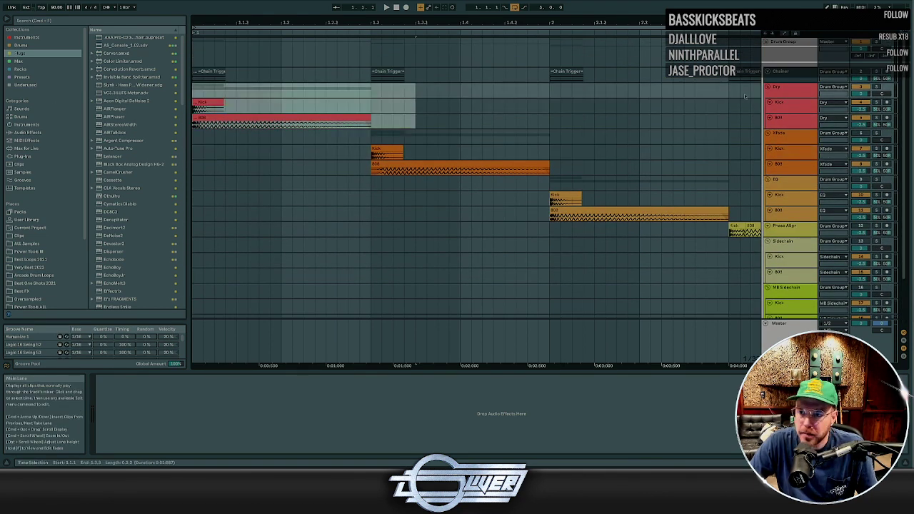
{"action": "key", "text": "space"}
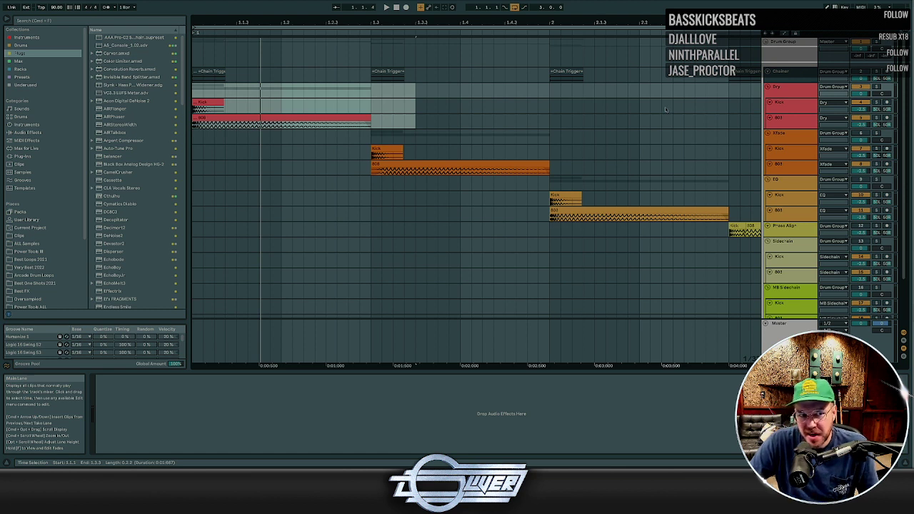
{"action": "left_click", "coordinate": [715, 112]}
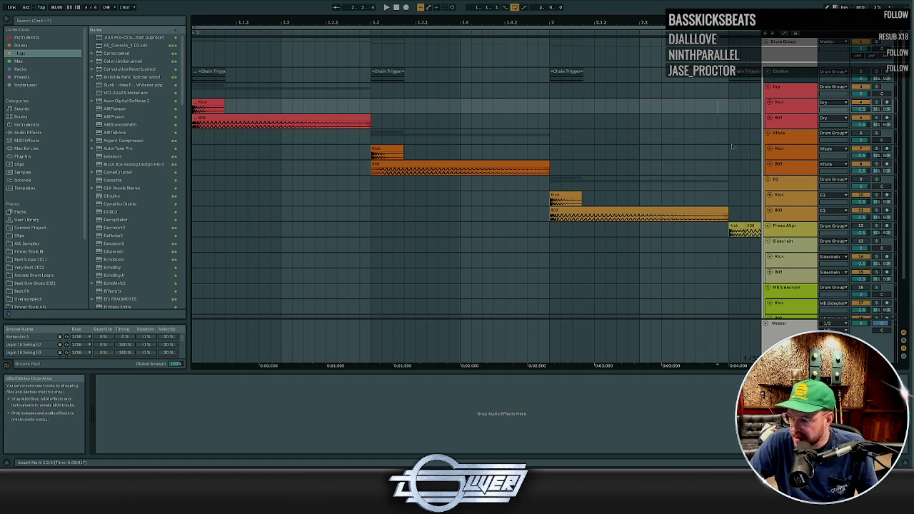
Examine the Xfade group's Kick and 808 clips closely where the 808 fades in beneath the kick's tail
{"action": "left_click", "coordinate": [795, 166]}
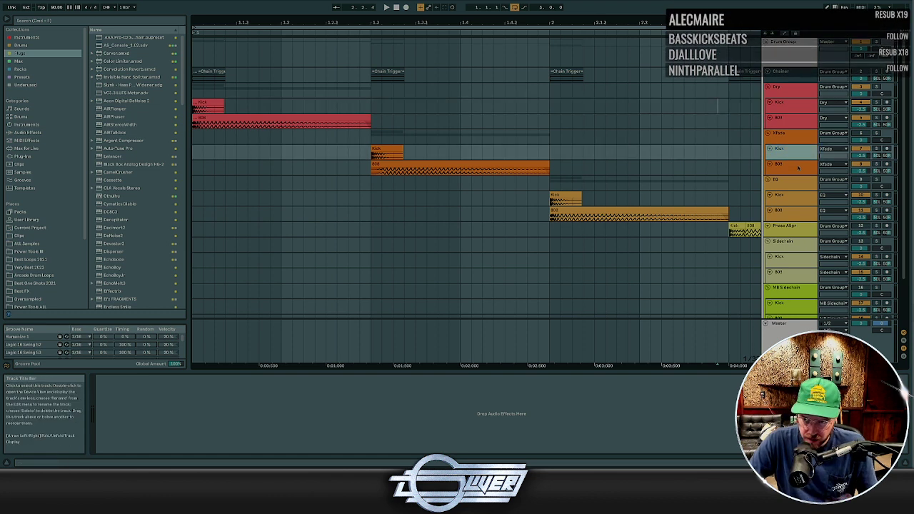
{"action": "left_click", "coordinate": [408, 143]}
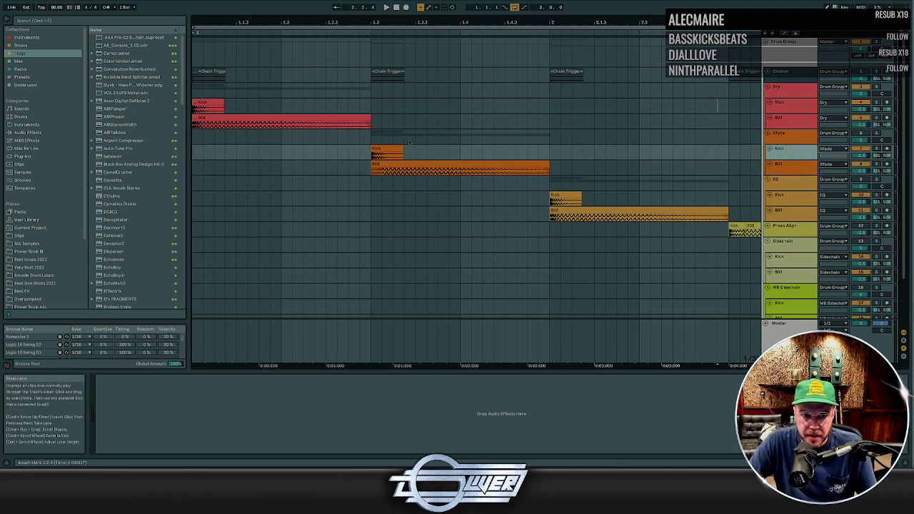
{"action": "left_click", "coordinate": [371, 140]}
{"action": "left_click_drag", "start_coordinate": [788, 175], "coordinate": [788, 191]}
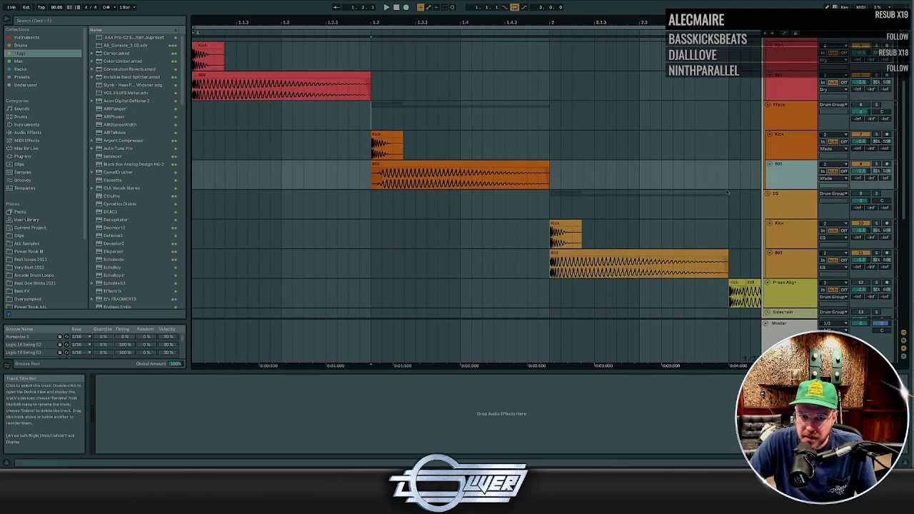
{"action": "left_click", "coordinate": [372, 140]}
{"action": "left_click", "coordinate": [361, 170]}
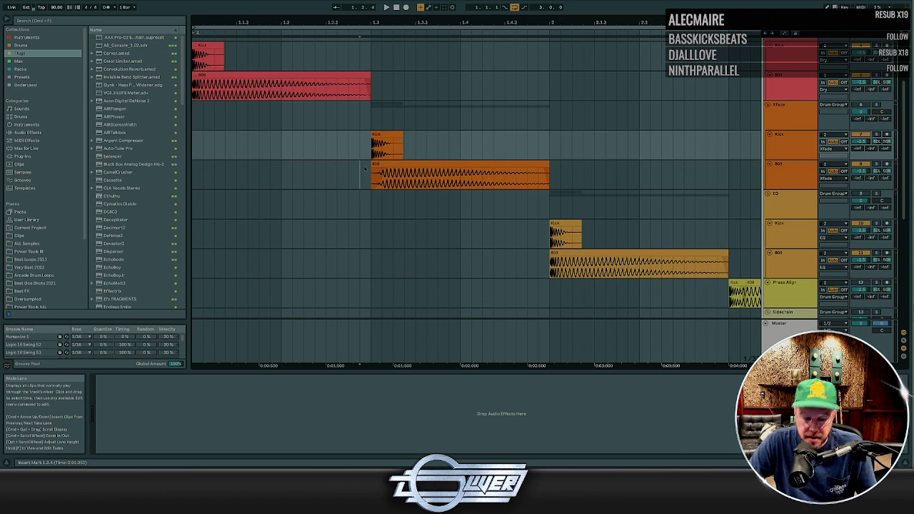
{"action": "key", "text": "plus"}
{"action": "key", "text": "plus"}
{"action": "key", "text": "plus"}
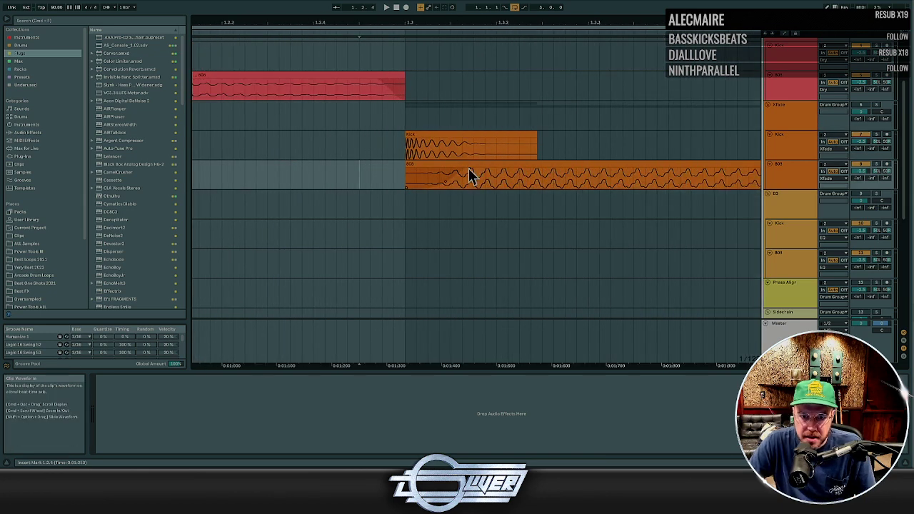
{"action": "left_click", "coordinate": [645, 143]}
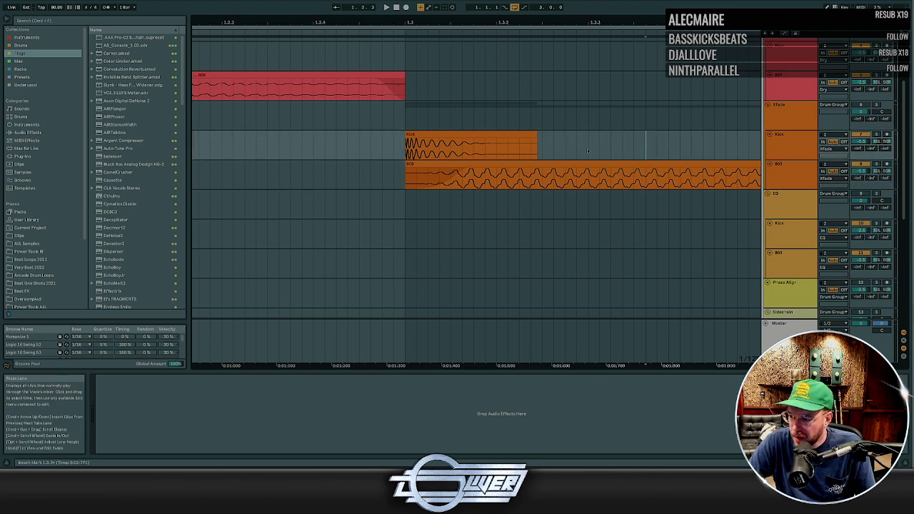
Play the Xfade group's Kick and 808 together from 1.3.1
{"action": "left_click", "coordinate": [407, 120]}
{"action": "key", "text": "minus"}
{"action": "key", "text": "minus"}
{"action": "key", "text": "minus"}
{"action": "key", "text": "minus"}
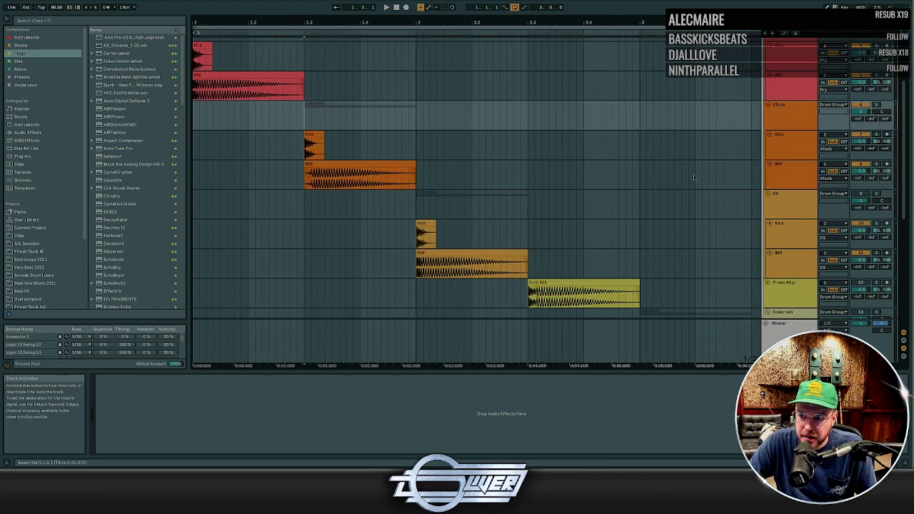
{"action": "key", "text": "space"}
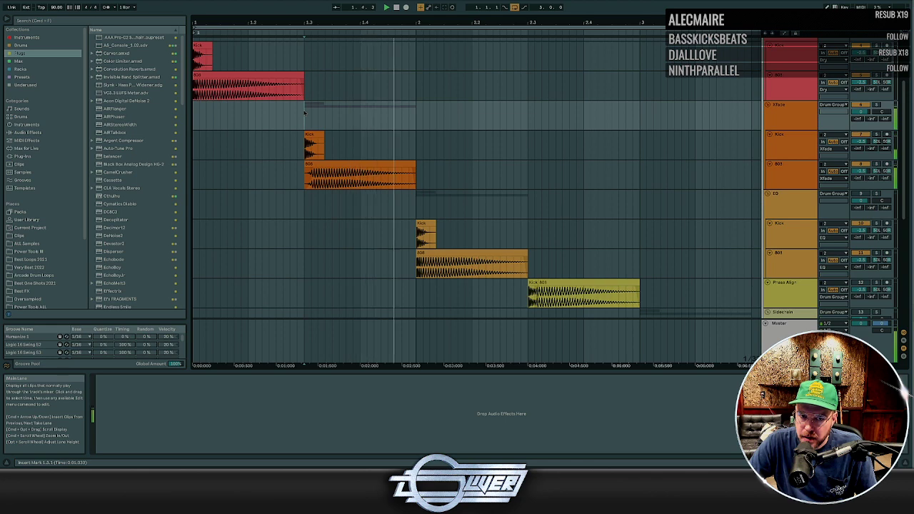
{"action": "key", "text": "space"}
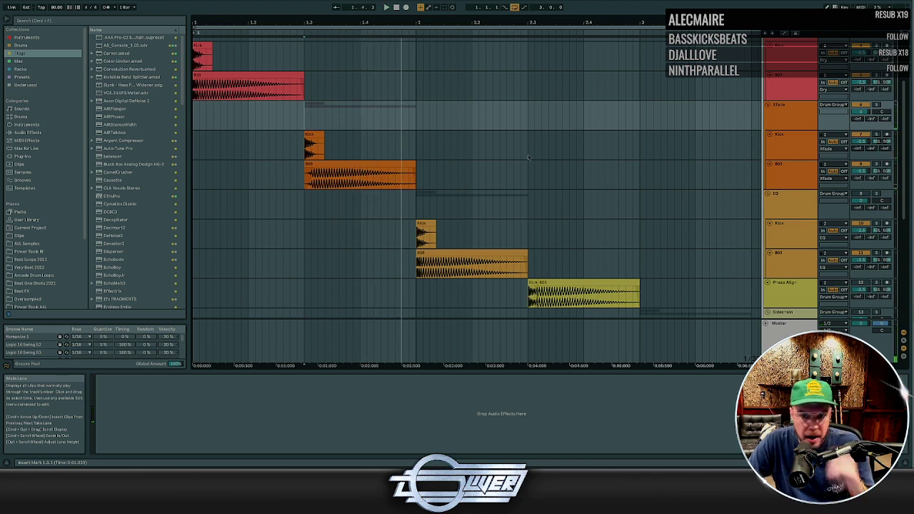
Open the Schope oscilloscope window on the Drum Group
{"action": "scroll", "coordinate": [528, 157], "scroll_direction": "up", "scroll_amount": 3}
{"action": "left_click", "coordinate": [788, 45]}
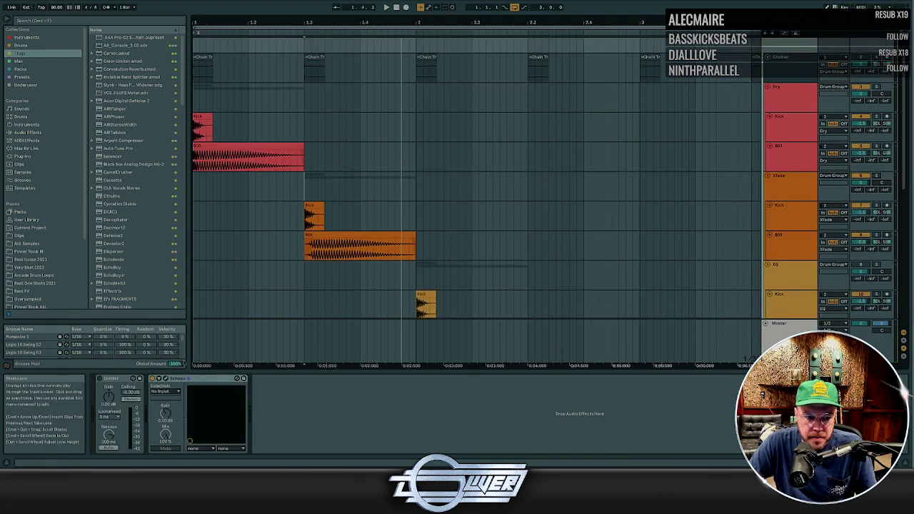
{"action": "left_click", "coordinate": [166, 379]}
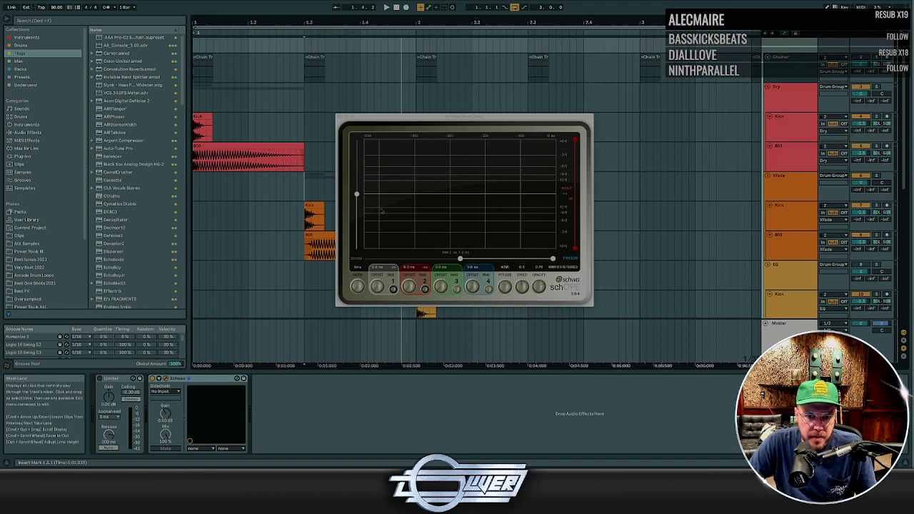
Play the Xfade group's Kick and 808 from 1.3.1 while viewing the combined waveform in the oscilloscope
{"action": "left_click", "coordinate": [307, 183]}
{"action": "key", "text": "space"}
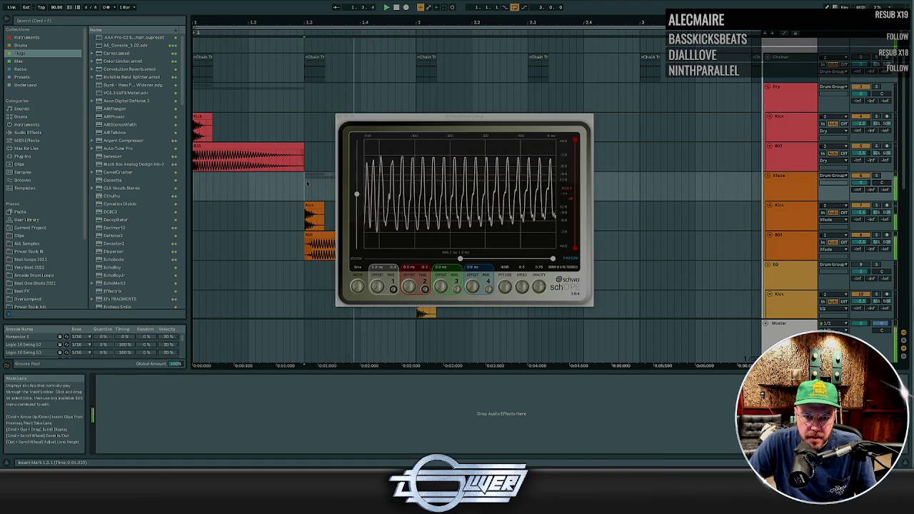
{"action": "key", "text": "space"}
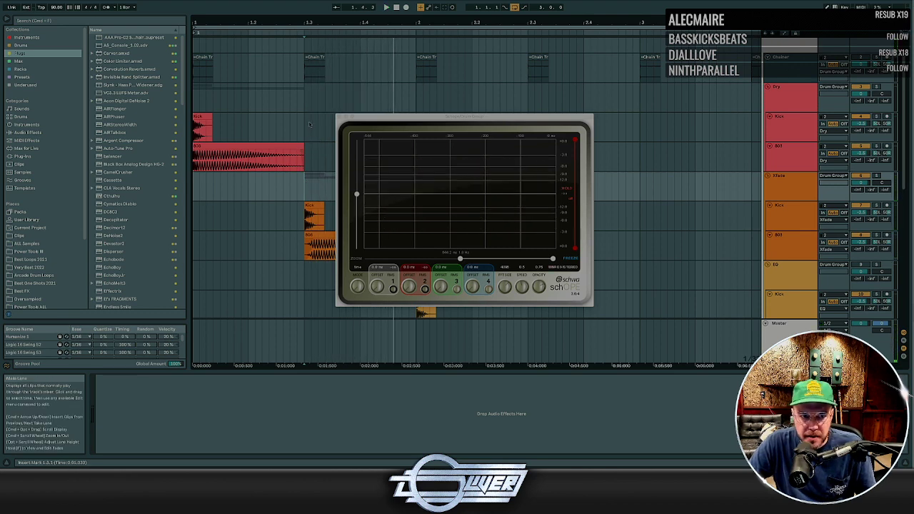
Select the Dry group's Kick and 808 from 1.1.1 to 1.3.1 and play them repeatedly, viewing the waveform in the oscilloscope
{"action": "left_click_drag", "start_coordinate": [309, 124], "coordinate": [604, 142]}
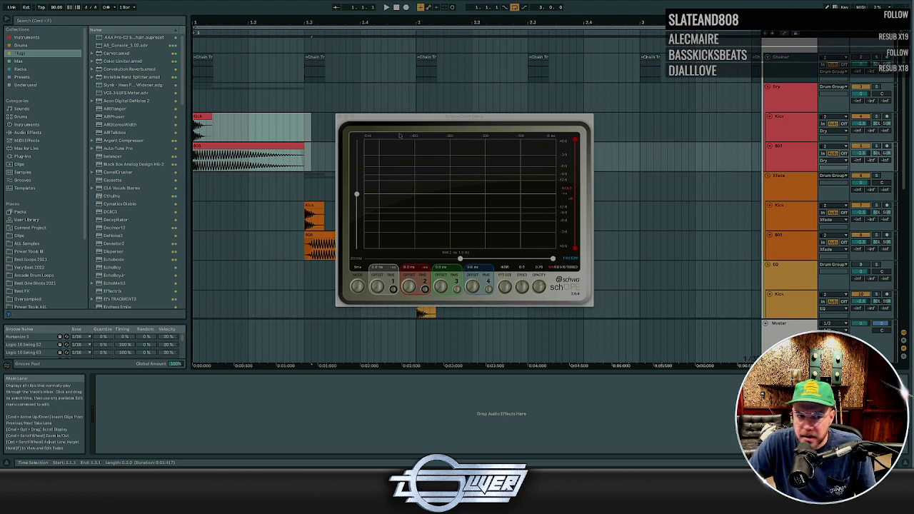
{"action": "key", "text": "space"}
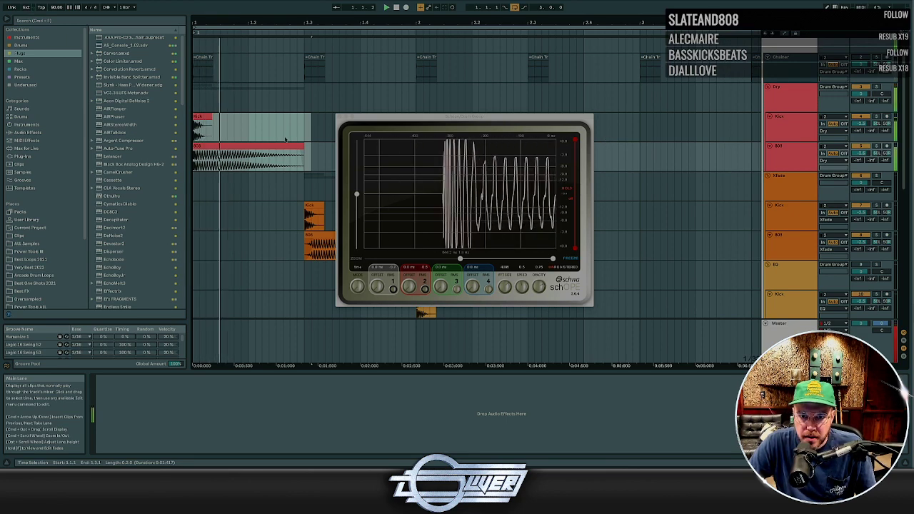
{"action": "key", "text": "space"}
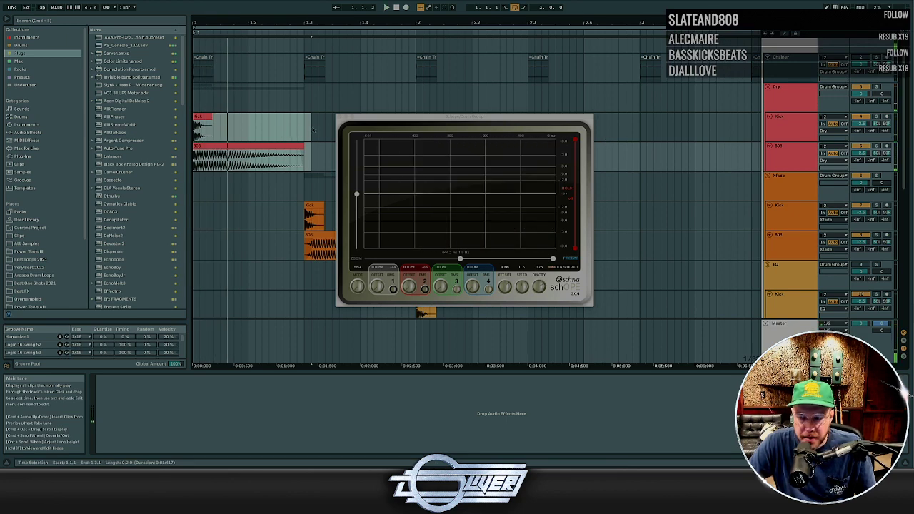
{"action": "key", "text": "space"}
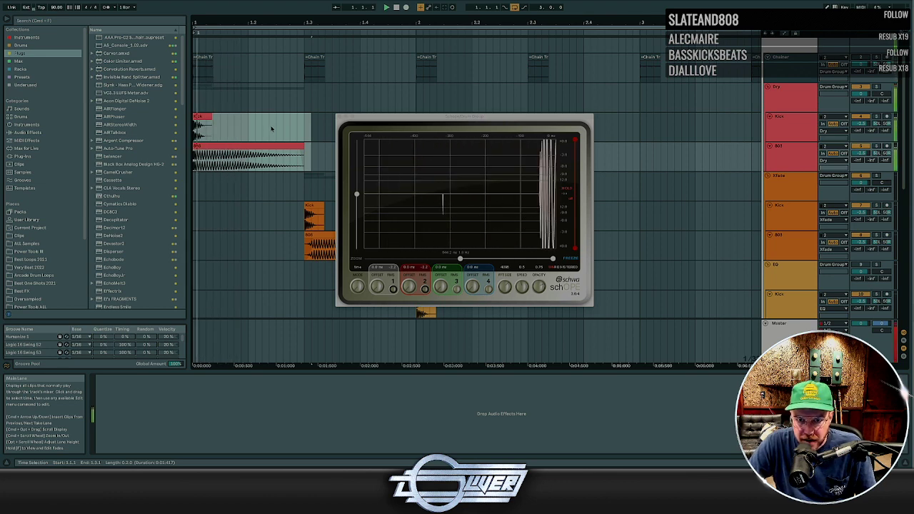
{"action": "key", "text": "space"}
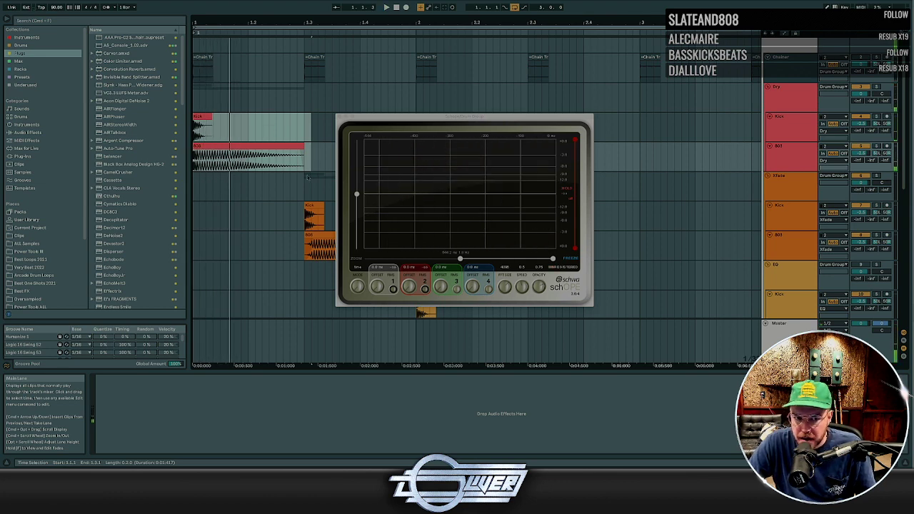
Replay the Xfade version from 1.3.1 to compare its oscilloscope trace with the Dry version
{"action": "left_click", "coordinate": [298, 184]}
{"action": "left_click_drag", "start_coordinate": [311, 131], "coordinate": [170, 165]}
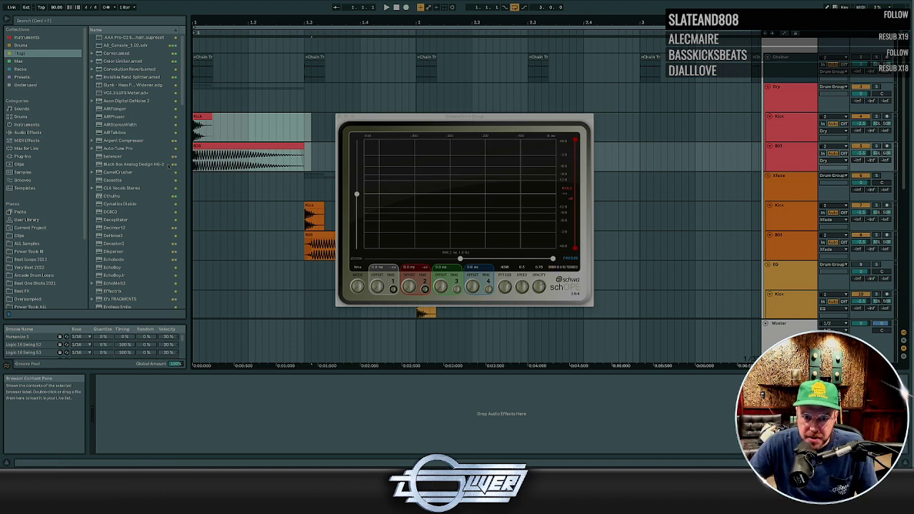
{"action": "left_click", "coordinate": [303, 125]}
{"action": "key", "text": "space"}
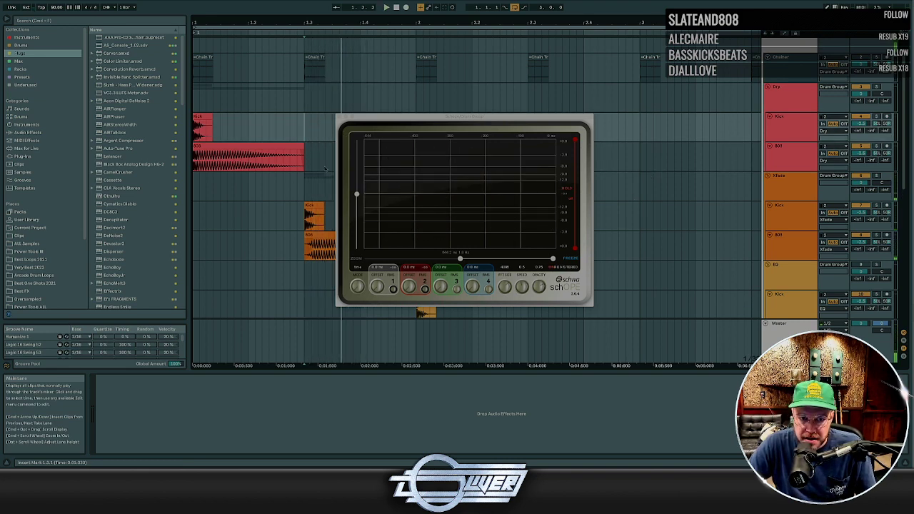
Move the Schope oscilloscope window off the lower clips and close it
{"action": "scroll", "coordinate": [325, 169], "scroll_direction": "down", "scroll_amount": 2}
{"action": "scroll", "coordinate": [326, 170], "scroll_direction": "down", "scroll_amount": 1}
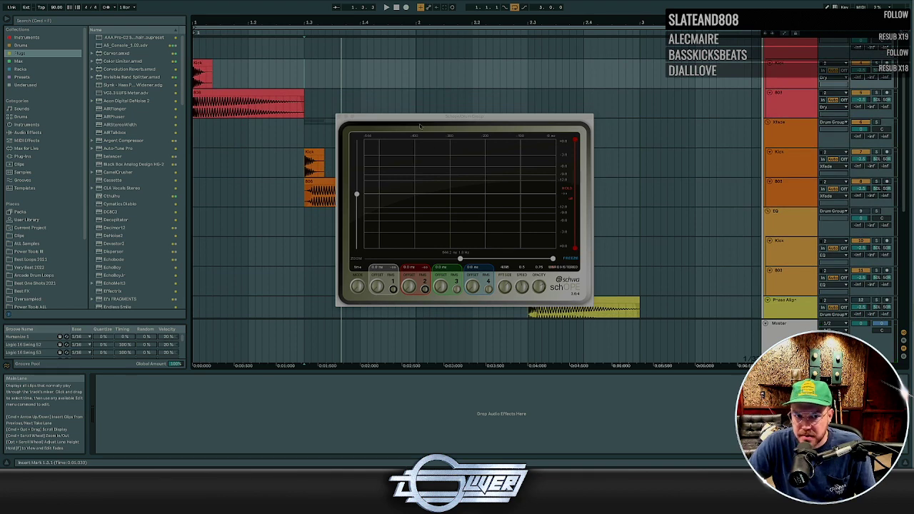
{"action": "left_click_drag", "start_coordinate": [429, 118], "coordinate": [390, 66]}
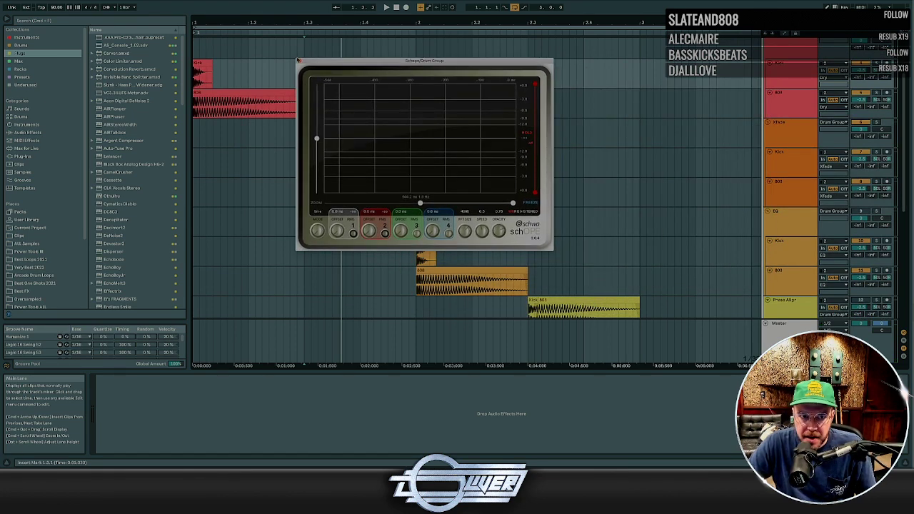
{"action": "left_click", "coordinate": [300, 63]}
Activate the EQ group and inspect the Pro-Q 3 low cut on its Kick track, closing the plug-in window when done
{"action": "scroll", "coordinate": [381, 124], "scroll_direction": "down", "scroll_amount": 1}
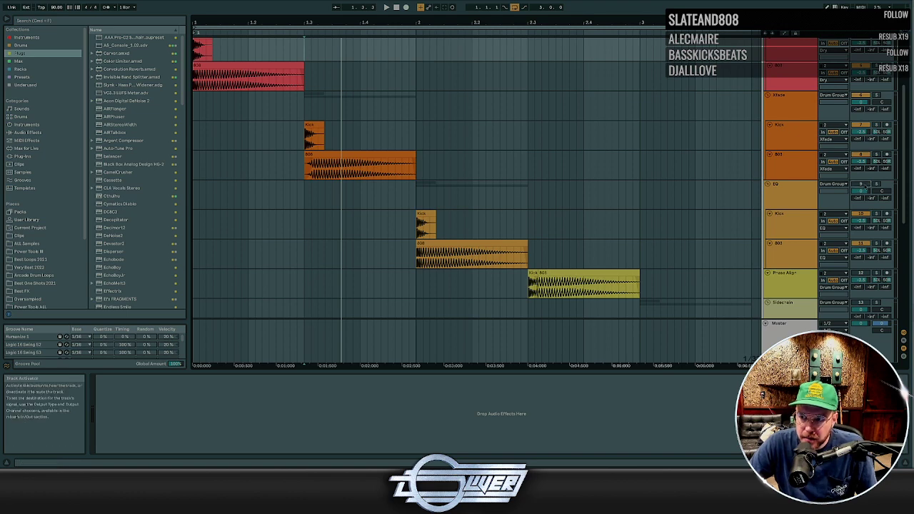
{"action": "left_click", "coordinate": [786, 195]}
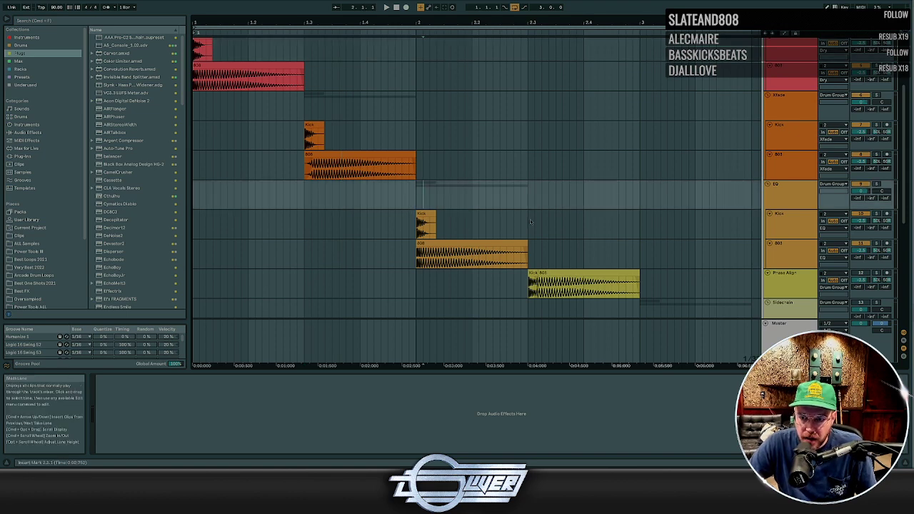
{"action": "left_click", "coordinate": [780, 232]}
{"action": "left_click", "coordinate": [781, 246]}
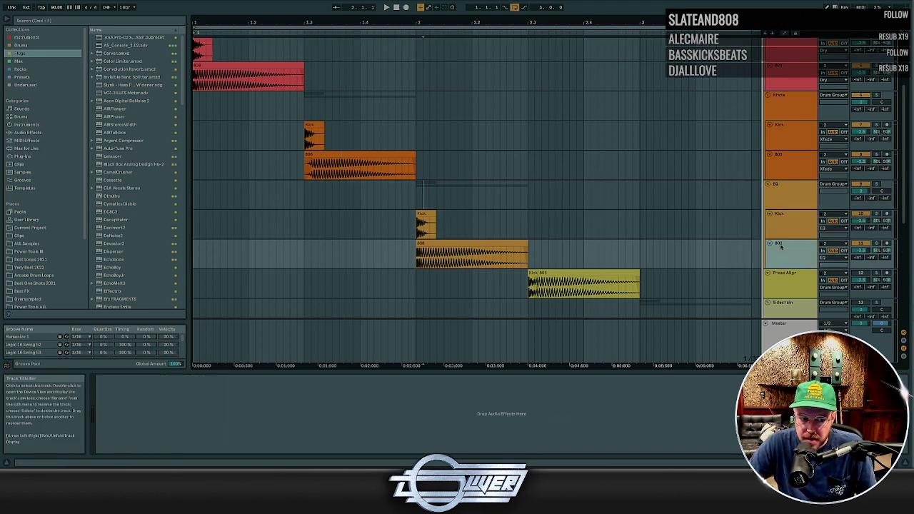
{"action": "left_click", "coordinate": [781, 227]}
{"action": "left_click", "coordinate": [123, 378]}
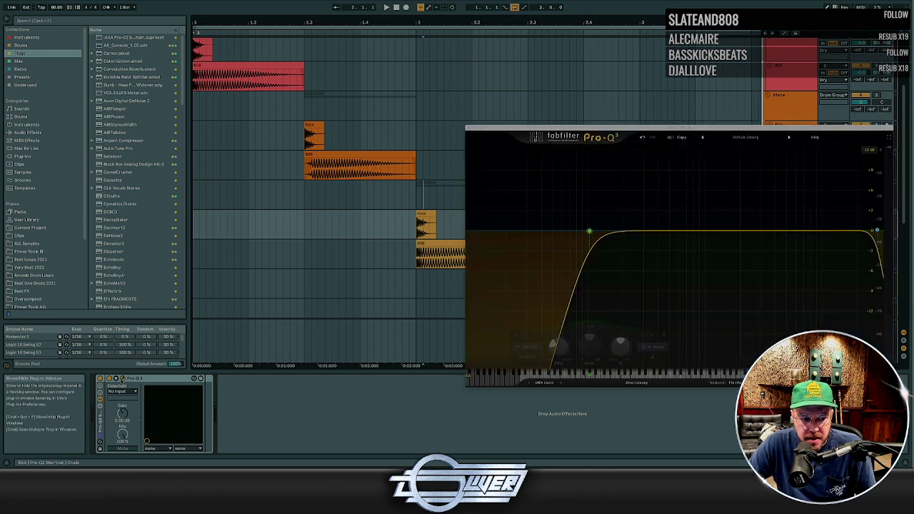
{"action": "left_click_drag", "start_coordinate": [601, 128], "coordinate": [514, 126]}
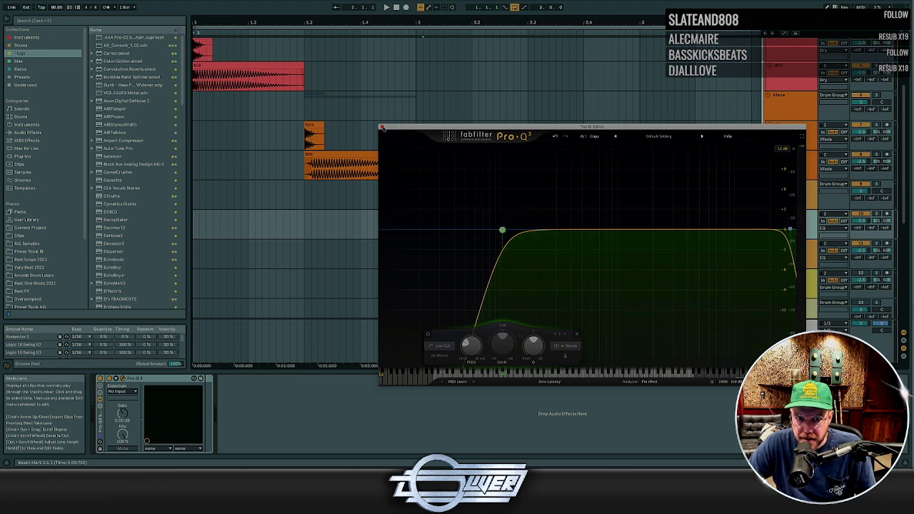
{"action": "left_click", "coordinate": [382, 127]}
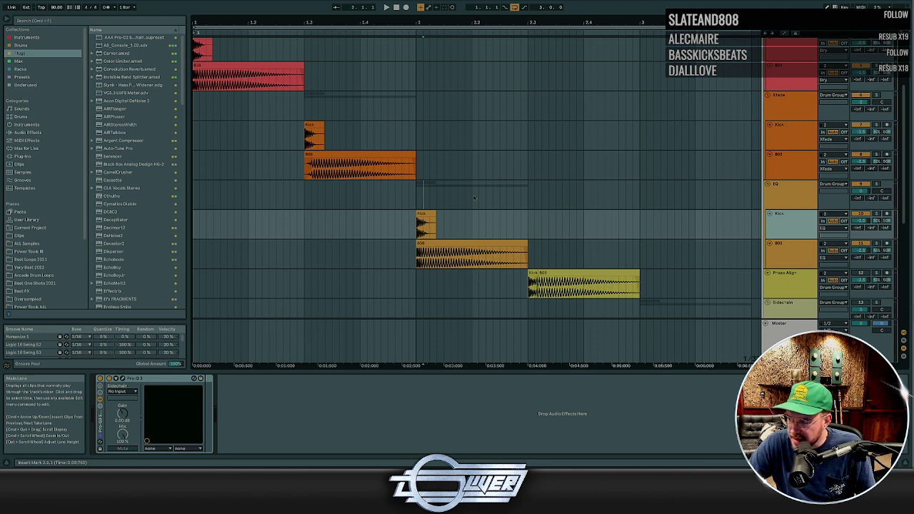
Play the EQ group's Kick and 808 together from 2.1.1 several times
{"action": "left_click", "coordinate": [416, 192]}
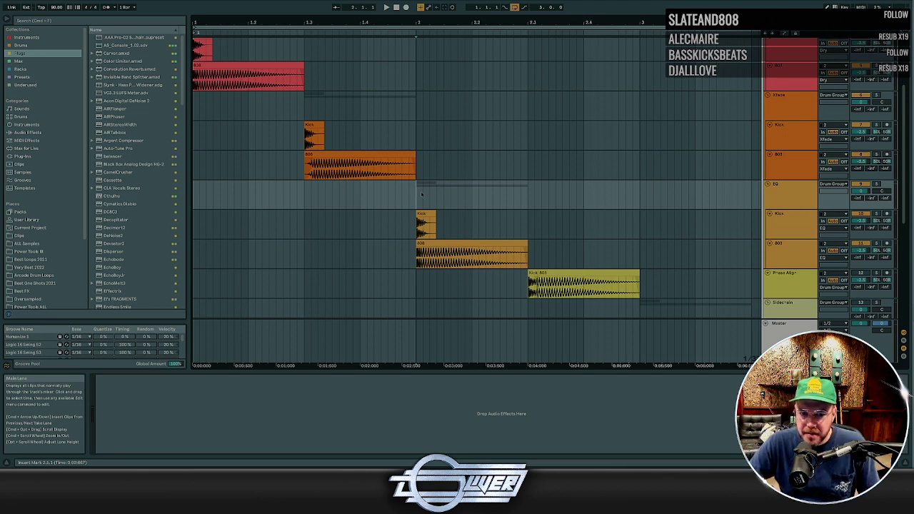
{"action": "scroll", "coordinate": [602, 198], "scroll_direction": "down", "scroll_amount": 1}
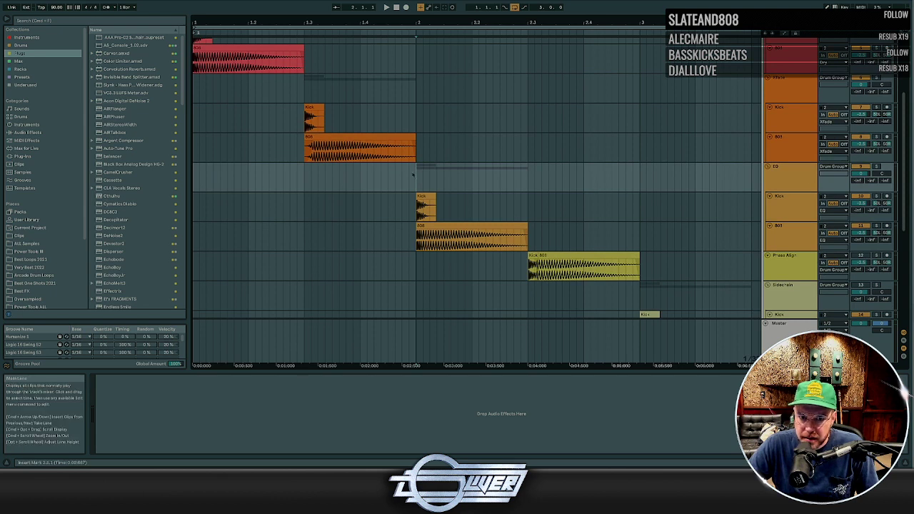
{"action": "left_click", "coordinate": [402, 174]}
{"action": "left_click", "coordinate": [418, 172]}
{"action": "key", "text": "space"}
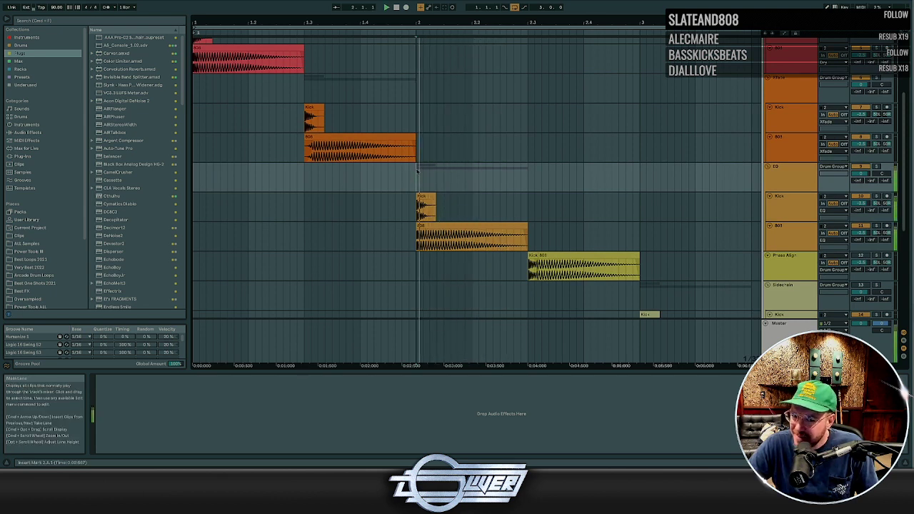
{"action": "key", "text": "space"}
{"action": "key", "text": "space"}
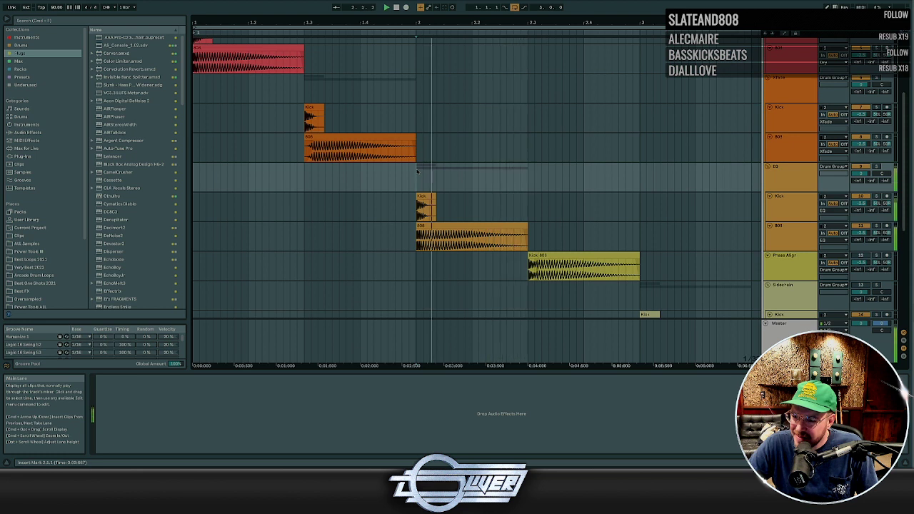
{"action": "key", "text": "space"}
{"action": "key", "text": "space"}
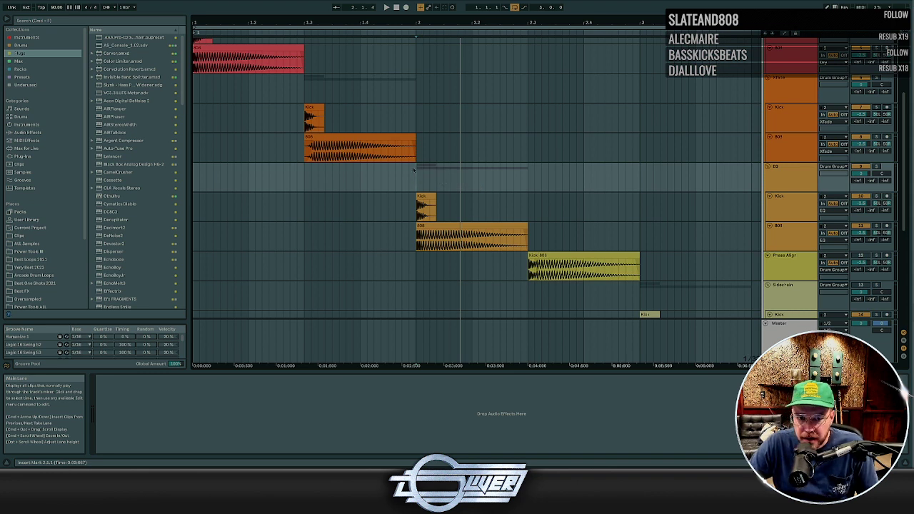
{"action": "key", "text": "space"}
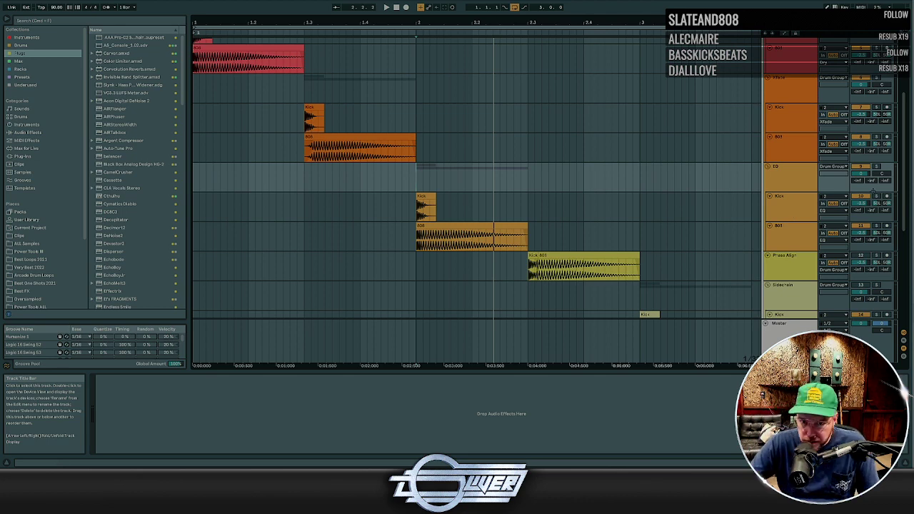
Activate the Phase Align track and increase its height to enlarge the waveform
{"action": "scroll", "coordinate": [658, 222], "scroll_direction": "down", "scroll_amount": 1}
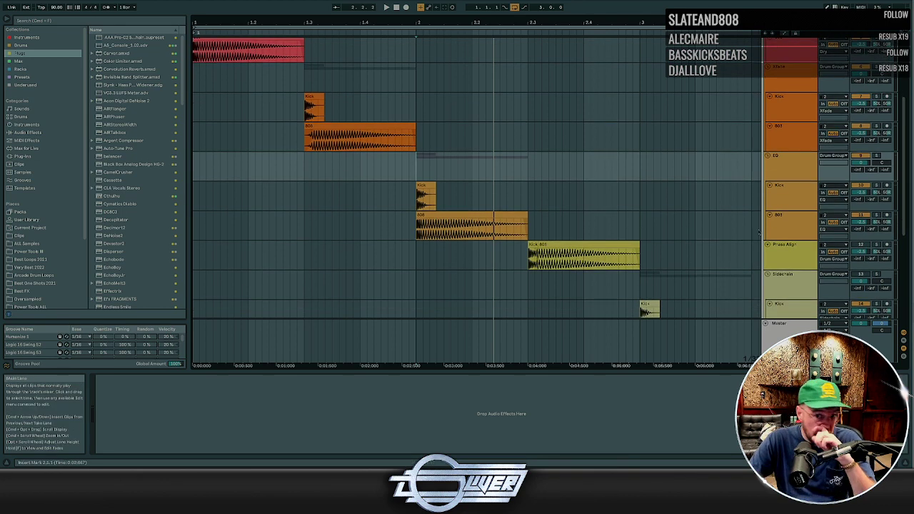
{"action": "left_click", "coordinate": [785, 262]}
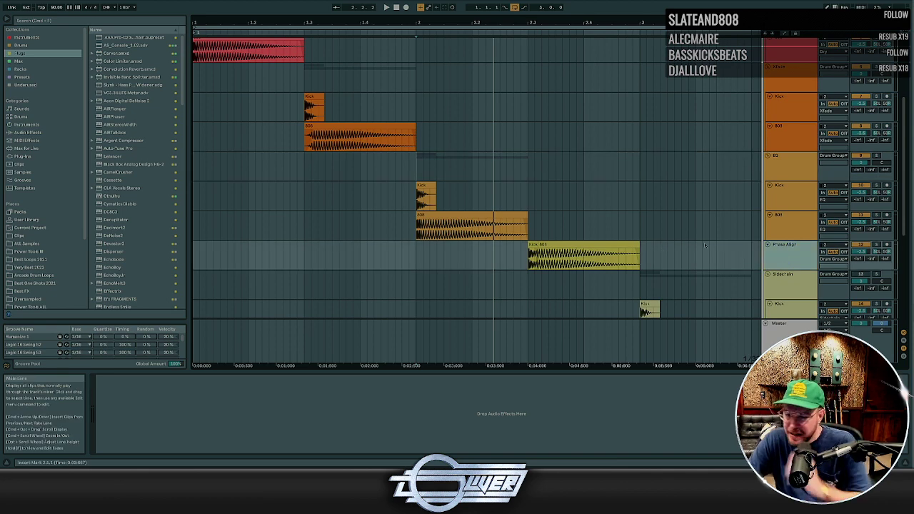
{"action": "scroll", "coordinate": [705, 245], "scroll_direction": "down", "scroll_amount": 3}
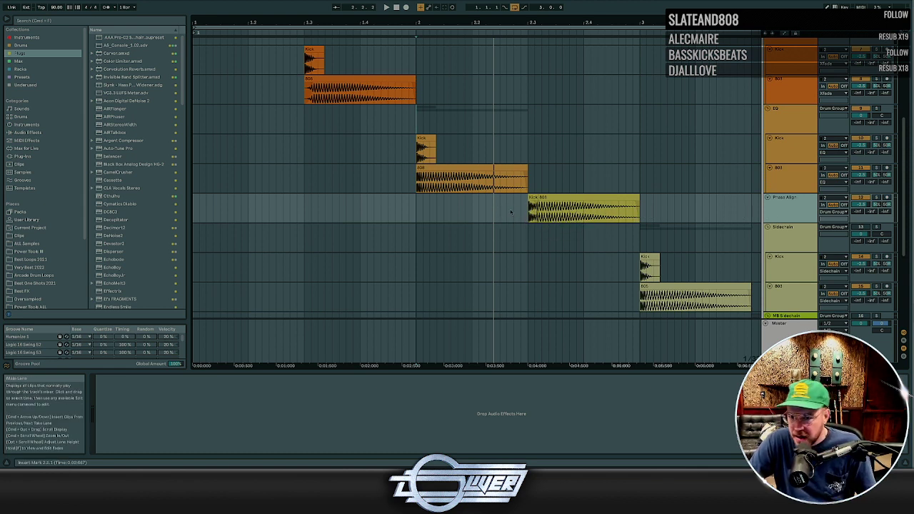
{"action": "left_click_drag", "start_coordinate": [568, 223], "coordinate": [568, 236]}
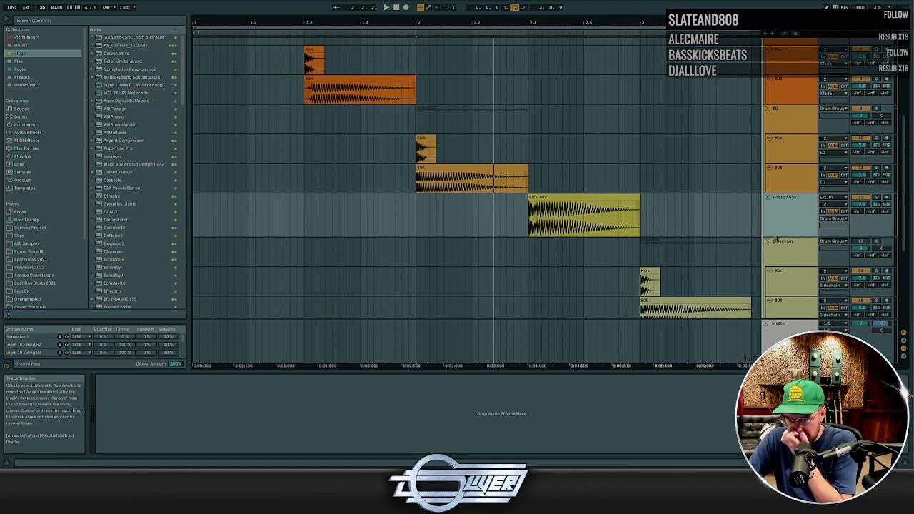
Examine the Phase Align track closely where the kick's waveform crossfades into the 808
{"action": "left_click", "coordinate": [562, 222]}
{"action": "key", "text": "plus"}
{"action": "key", "text": "plus"}
{"action": "key", "text": "plus"}
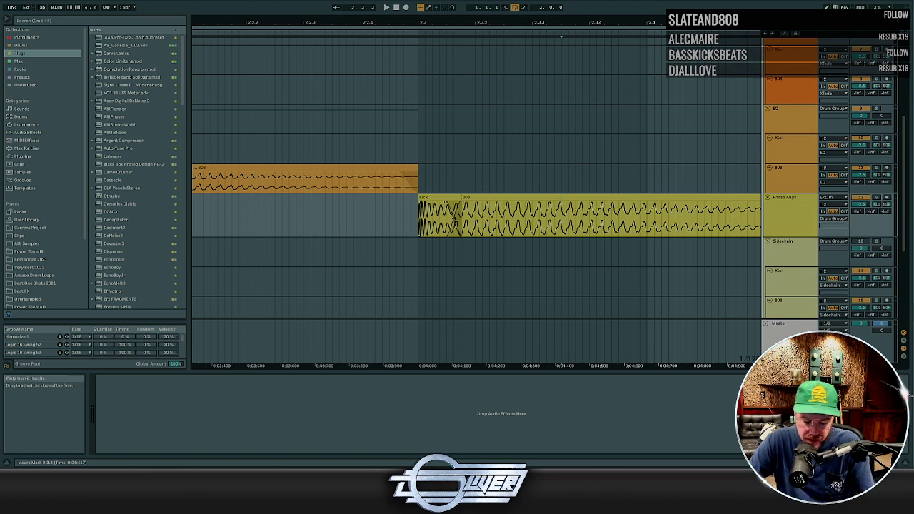
{"action": "scroll", "coordinate": [457, 216], "scroll_direction": "up", "scroll_amount": 3}
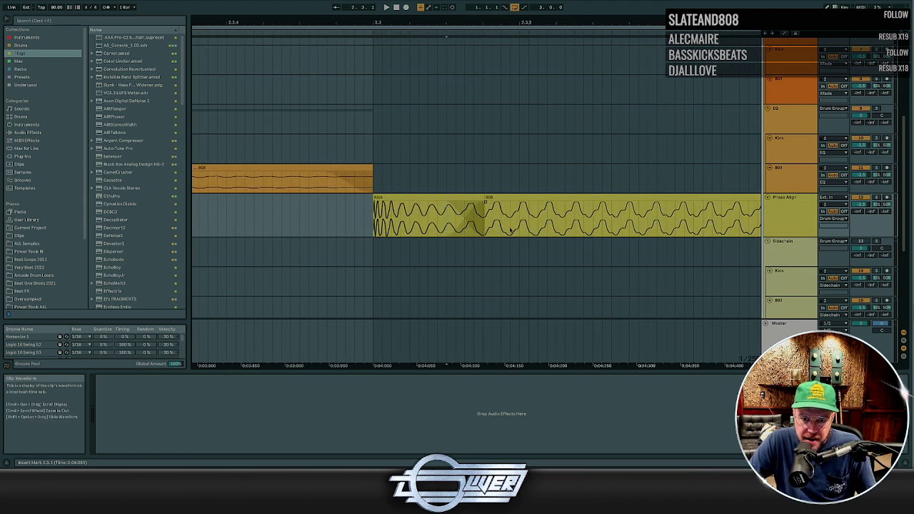
{"action": "left_click", "coordinate": [508, 230]}
{"action": "left_click_drag", "start_coordinate": [508, 230], "coordinate": [506, 223]}
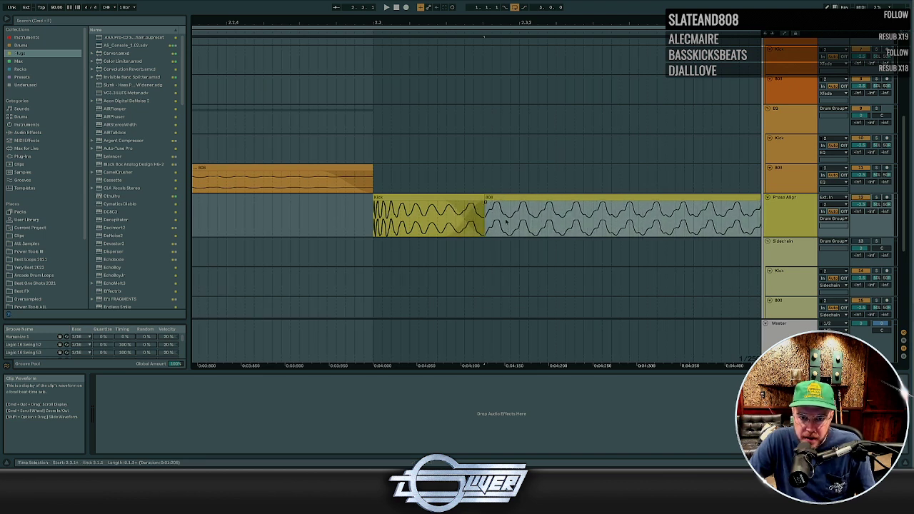
Select the Phase Align track's Kick and 808 clips from 2.3.1 to 3.1.1 and play them repeatedly
{"action": "left_click", "coordinate": [472, 198]}
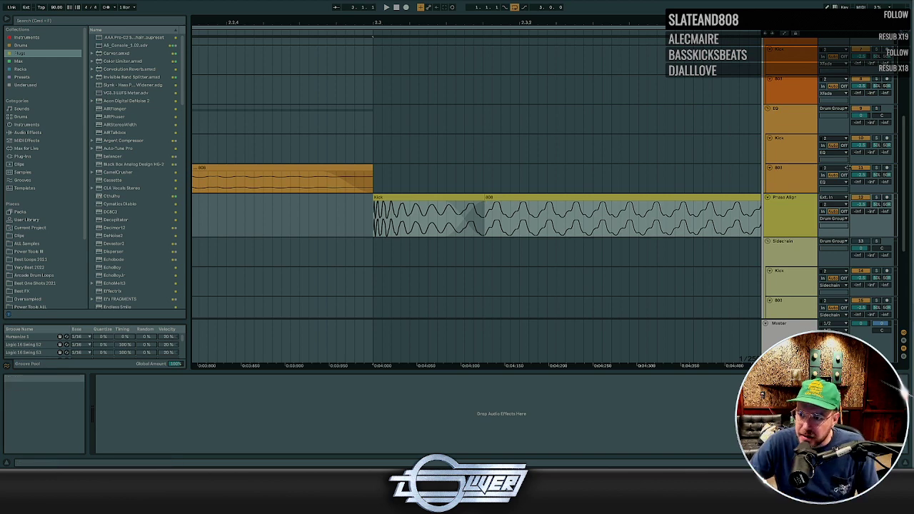
{"action": "left_click", "coordinate": [572, 207]}
{"action": "scroll", "coordinate": [572, 207], "scroll_direction": "down", "scroll_amount": 6}
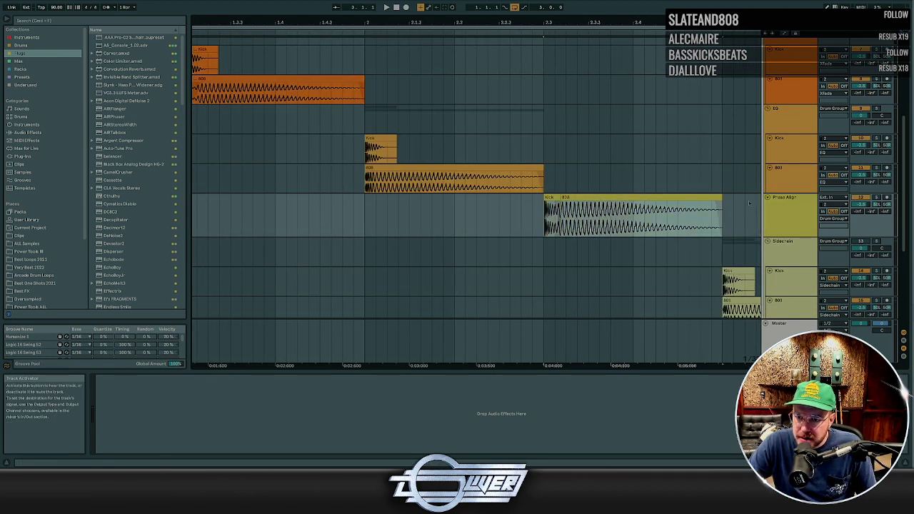
{"action": "key", "text": "space"}
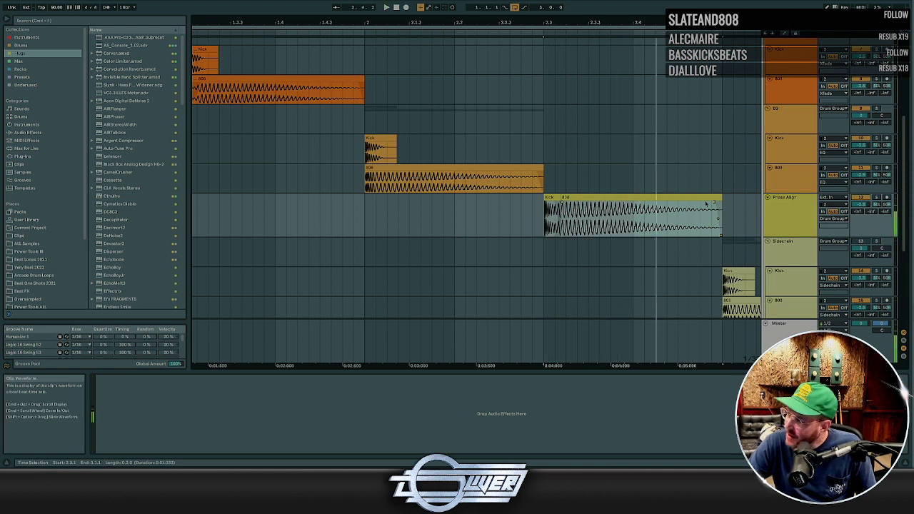
{"action": "key", "text": "space"}
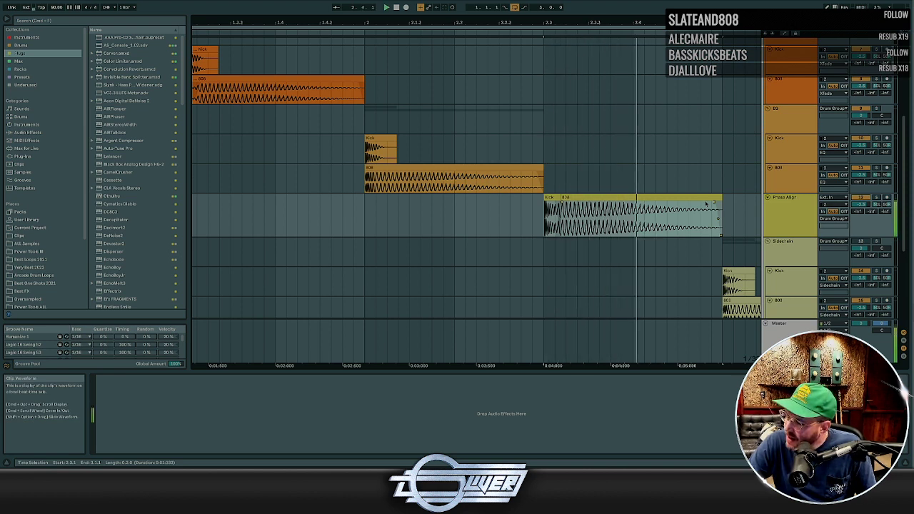
{"action": "key", "text": "space"}
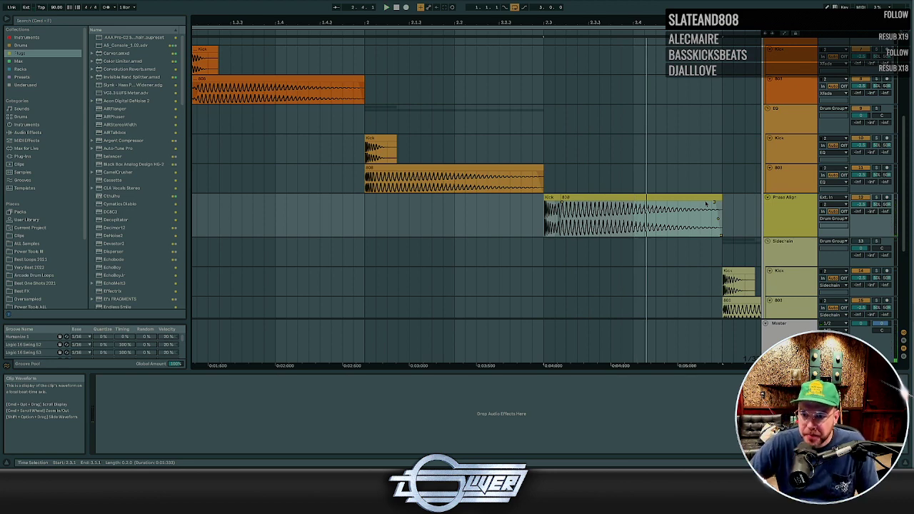
Select the Phase Align track's Kick clip and its 808 clip in turn to inspect the two parts
{"action": "scroll", "coordinate": [503, 212], "scroll_direction": "right", "scroll_amount": 3}
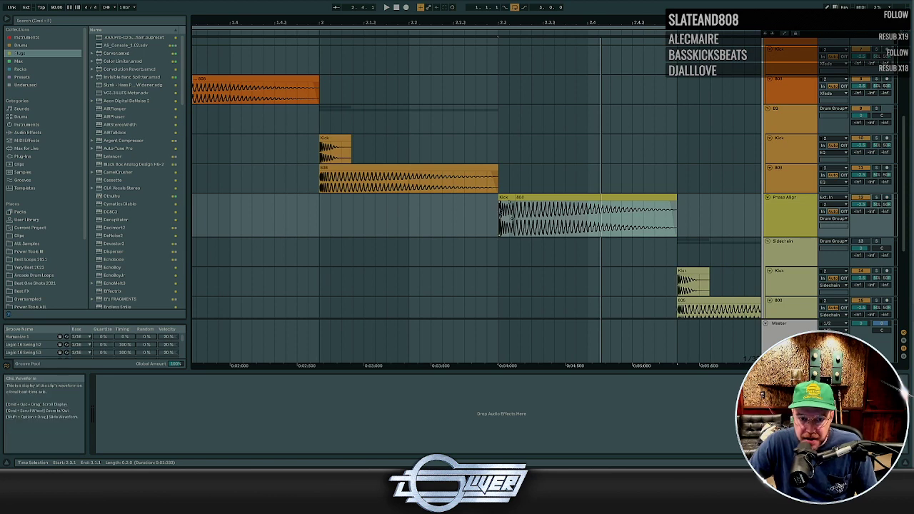
{"action": "scroll", "coordinate": [504, 212], "scroll_direction": "right", "scroll_amount": 6}
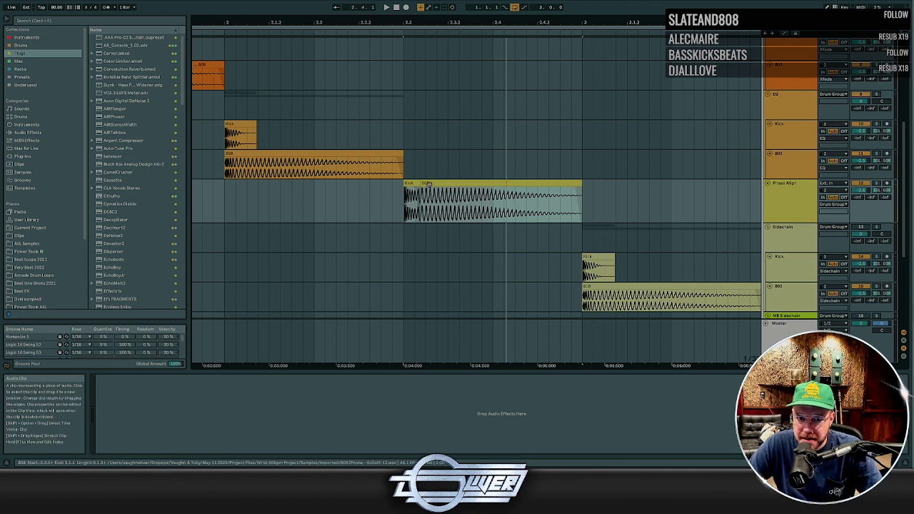
{"action": "left_click", "coordinate": [409, 185]}
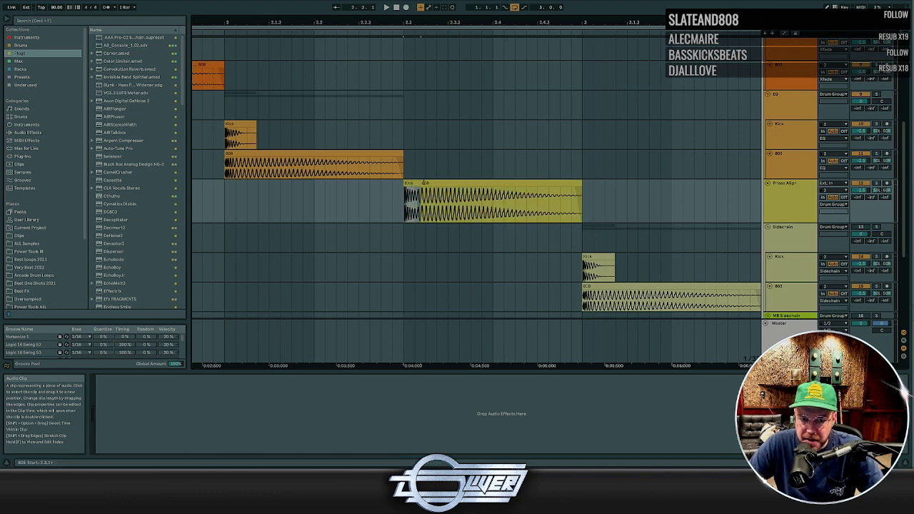
{"action": "key", "text": "minus"}
{"action": "left_click", "coordinate": [431, 184]}
{"action": "key", "text": "minus"}
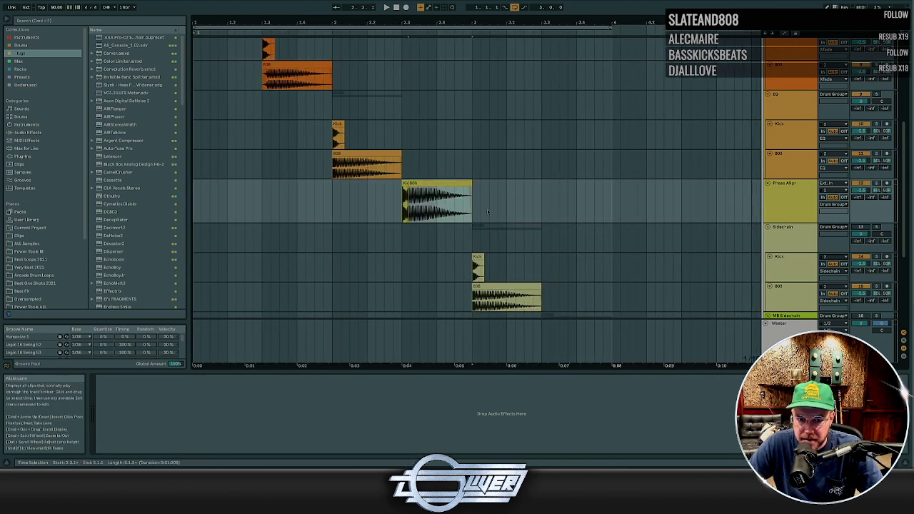
Place the insert marker at 3.1.1 in the Sidechain group and enlarge the view of its Kick and 808 clips
{"action": "scroll", "coordinate": [488, 211], "scroll_direction": "down", "scroll_amount": 2}
{"action": "scroll", "coordinate": [479, 214], "scroll_direction": "down", "scroll_amount": 1}
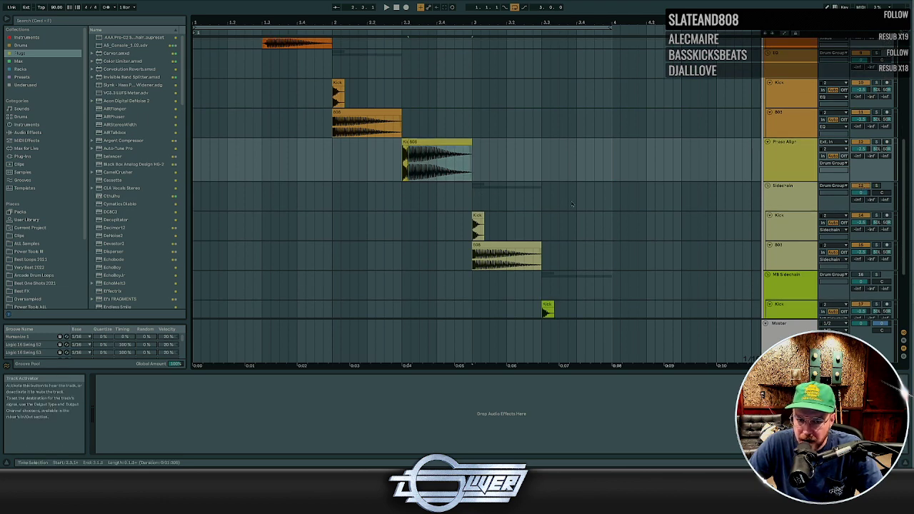
{"action": "left_click", "coordinate": [498, 194]}
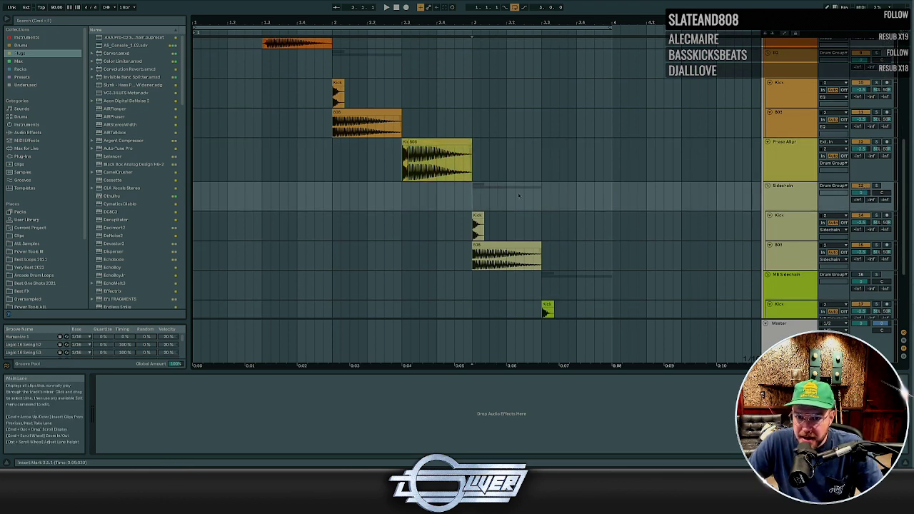
{"action": "left_click", "coordinate": [611, 212]}
{"action": "key", "text": "plus"}
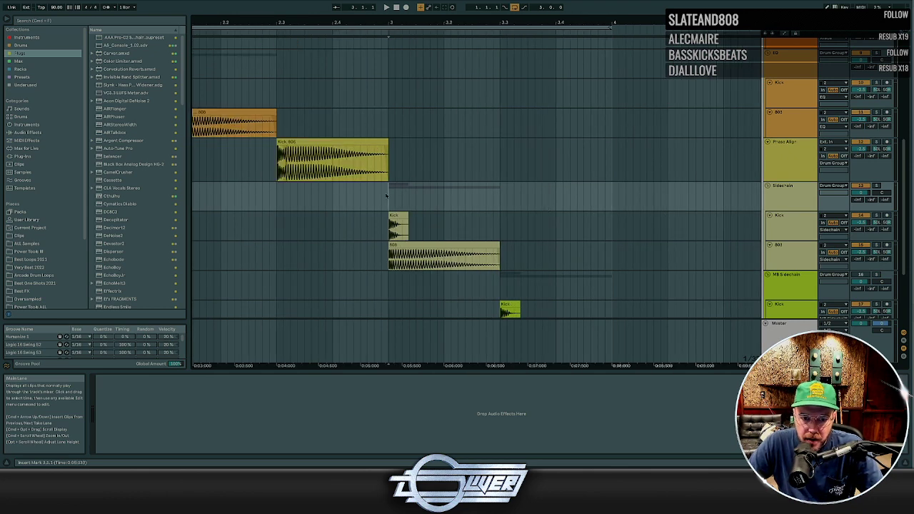
Compare the devices on the Sidechain group's Kick and 808 tracks and open the 808's FF Pro-C 2 compressor
{"action": "left_click", "coordinate": [780, 230]}
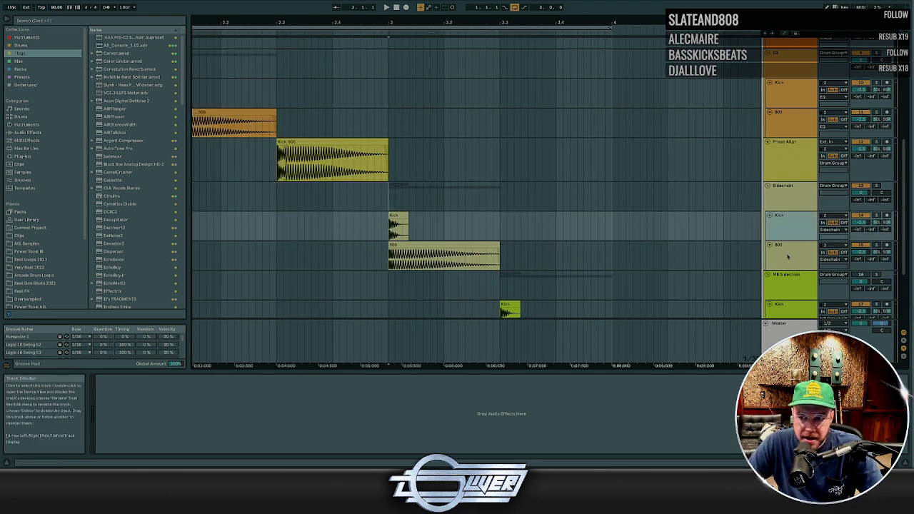
{"action": "left_click", "coordinate": [788, 257]}
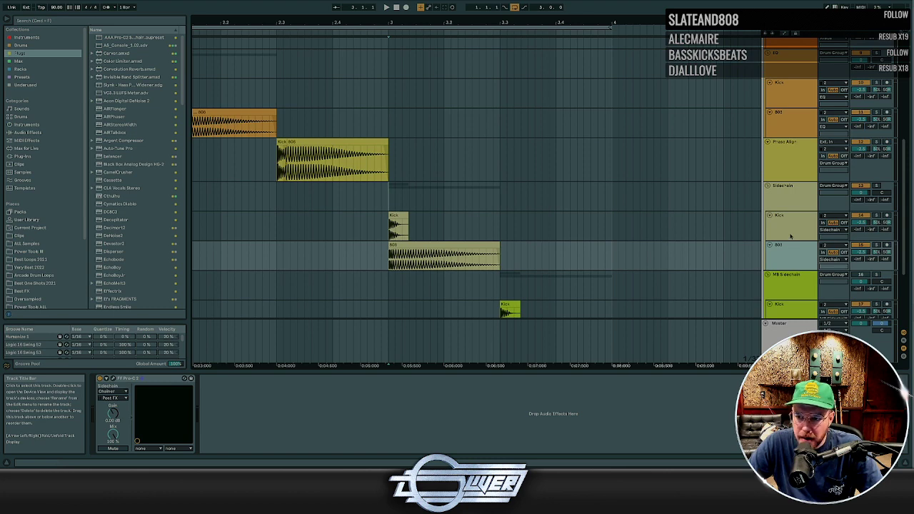
{"action": "left_click", "coordinate": [791, 235]}
{"action": "left_click", "coordinate": [787, 258]}
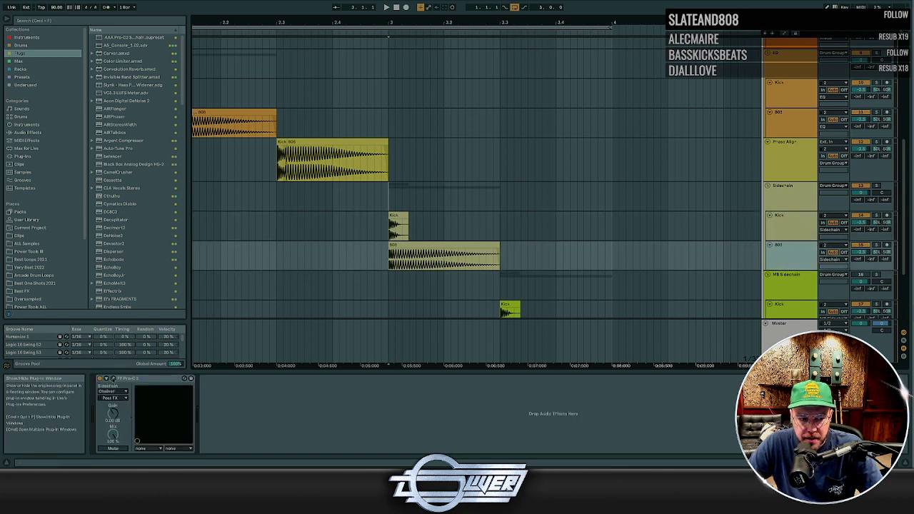
{"action": "left_click", "coordinate": [105, 378]}
{"action": "left_click_drag", "start_coordinate": [661, 70], "coordinate": [473, 81]}
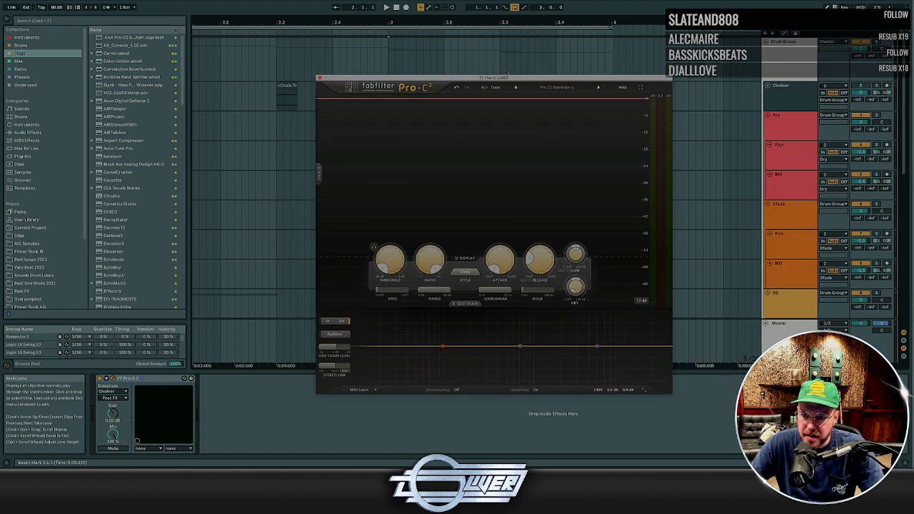
Select the Chainer track's trigger clip at 3.1.1 and play it while watching the gain reduction in Pro-C 2
{"action": "left_click_drag", "start_coordinate": [504, 77], "coordinate": [569, 39]}
{"action": "left_click", "coordinate": [492, 86]}
{"action": "scroll", "coordinate": [388, 126], "scroll_direction": "down", "scroll_amount": 10}
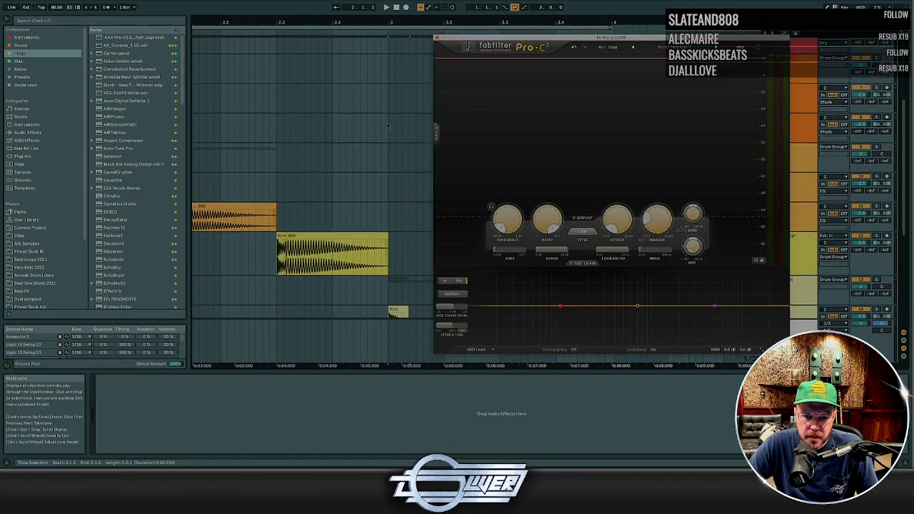
{"action": "scroll", "coordinate": [389, 125], "scroll_direction": "up", "scroll_amount": 10}
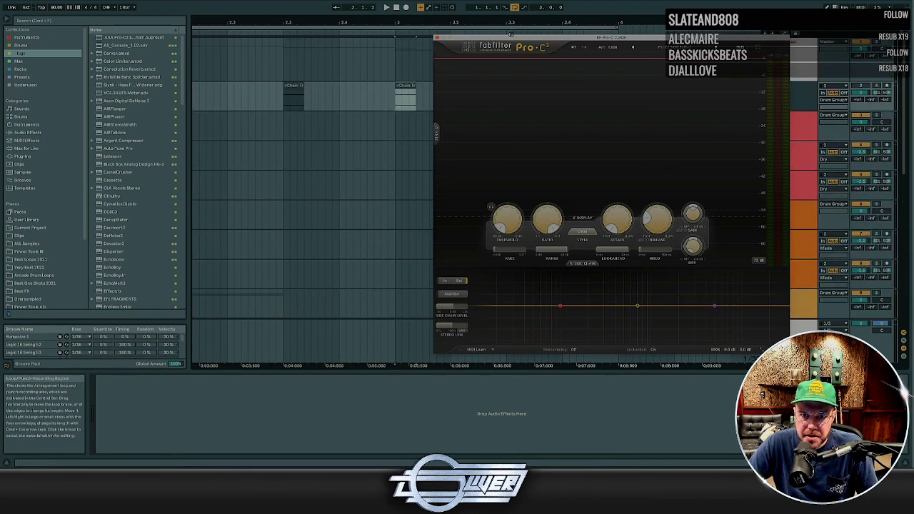
{"action": "left_click_drag", "start_coordinate": [592, 37], "coordinate": [455, 111]}
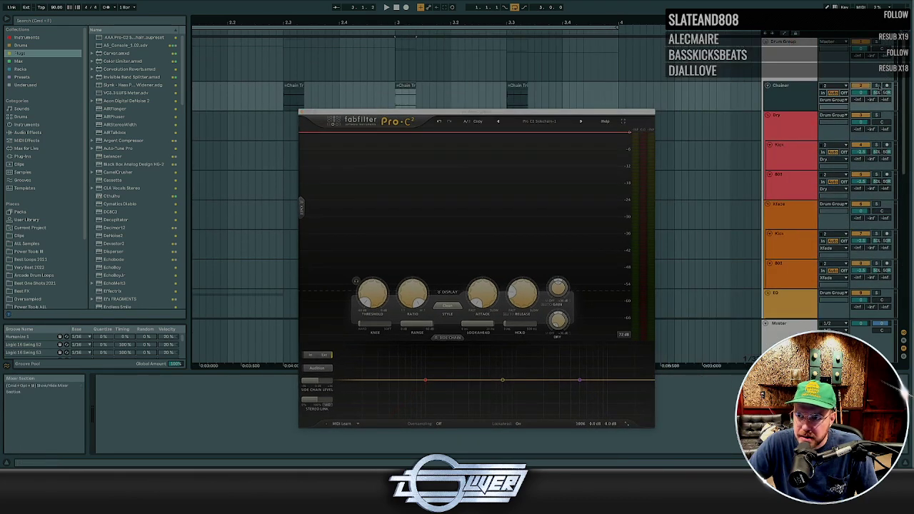
{"action": "key", "text": "space"}
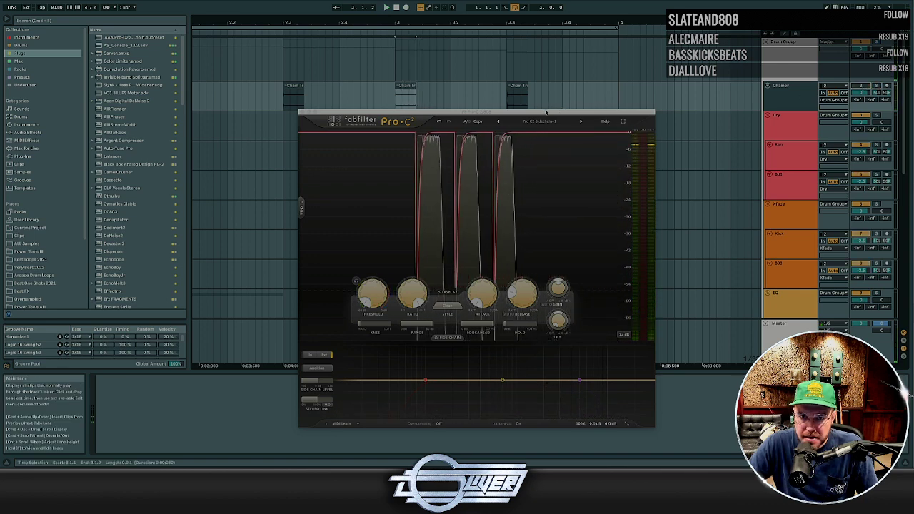
{"action": "left_click_drag", "start_coordinate": [563, 111], "coordinate": [602, 58]}
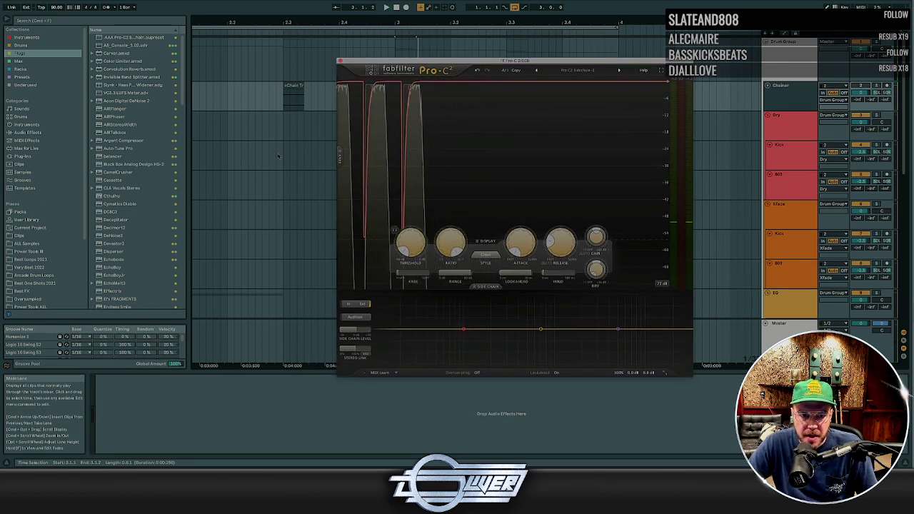
Play the Sidechain group from 3.1.1 while watching Pro-C 2, and close the compressor window
{"action": "scroll", "coordinate": [307, 168], "scroll_direction": "down", "scroll_amount": 5}
{"action": "left_click_drag", "start_coordinate": [439, 60], "coordinate": [537, 38]}
{"action": "scroll", "coordinate": [390, 167], "scroll_direction": "down", "scroll_amount": 5}
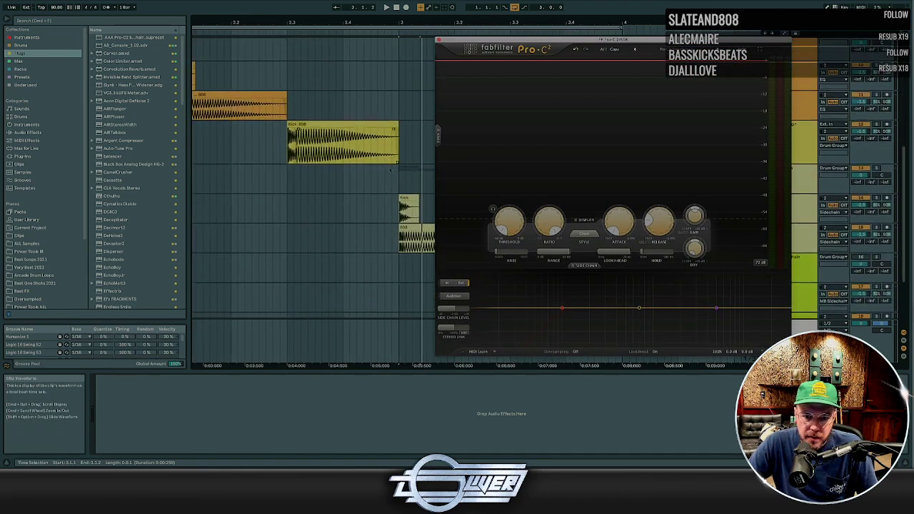
{"action": "left_click", "coordinate": [415, 168]}
{"action": "key", "text": "space"}
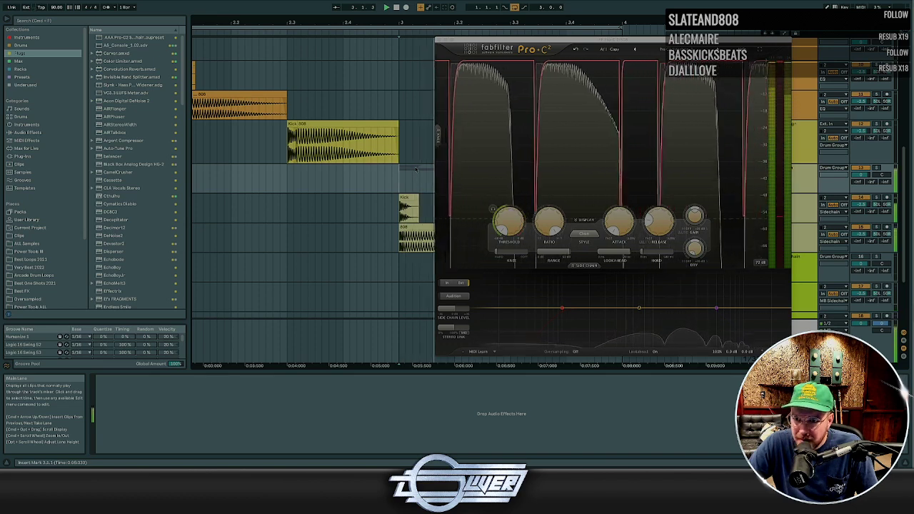
{"action": "left_click", "coordinate": [439, 44]}
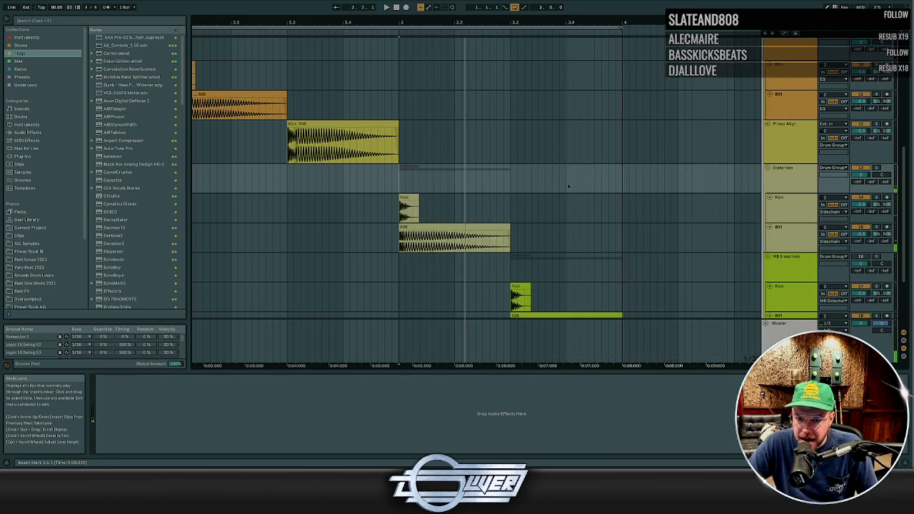
Select the Sidechain group's Kick and 808 clips from 3.1.1 to 3.3.1 and loop that range
{"action": "scroll", "coordinate": [586, 207], "scroll_direction": "down", "scroll_amount": 3}
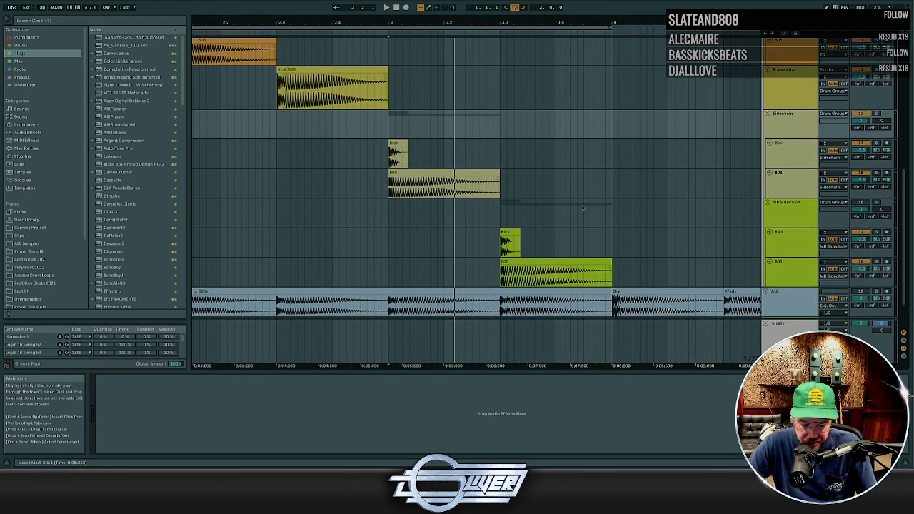
{"action": "left_click", "coordinate": [583, 207]}
{"action": "key", "text": "minus"}
{"action": "left_click", "coordinate": [568, 207]}
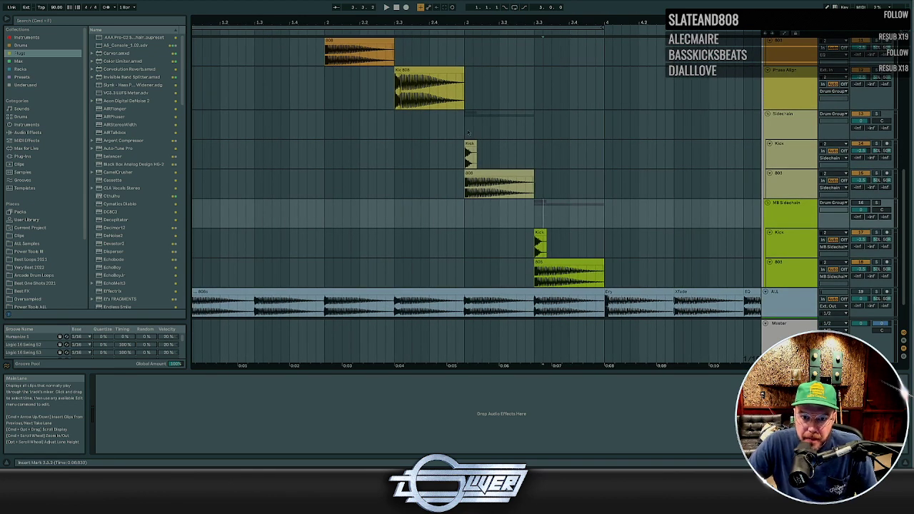
{"action": "left_click_drag", "start_coordinate": [468, 133], "coordinate": [534, 187]}
{"action": "scroll", "coordinate": [574, 145], "scroll_direction": "up", "scroll_amount": 3}
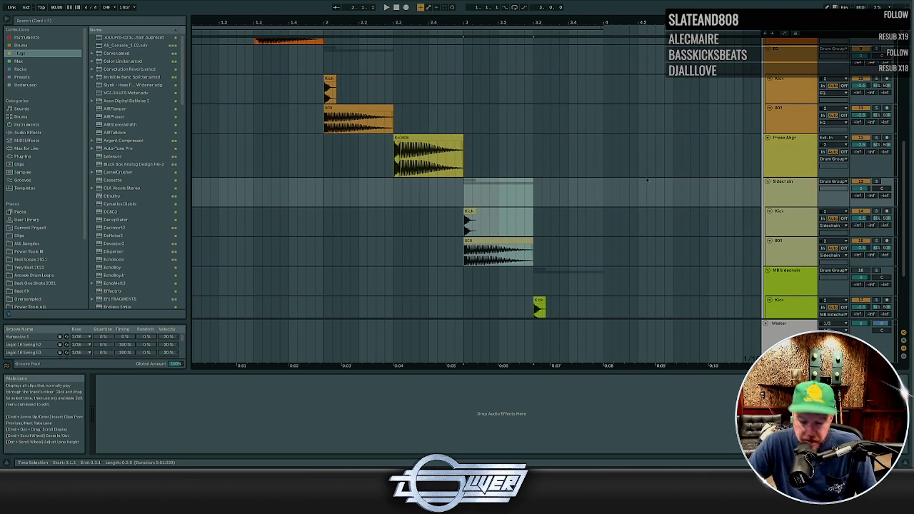
{"action": "scroll", "coordinate": [643, 164], "scroll_direction": "up", "scroll_amount": 5}
Open the Schope oscilloscope on the Drum Group, start a brief playback, and move its window clear of the Sidechain clips
{"action": "left_click", "coordinate": [778, 68]}
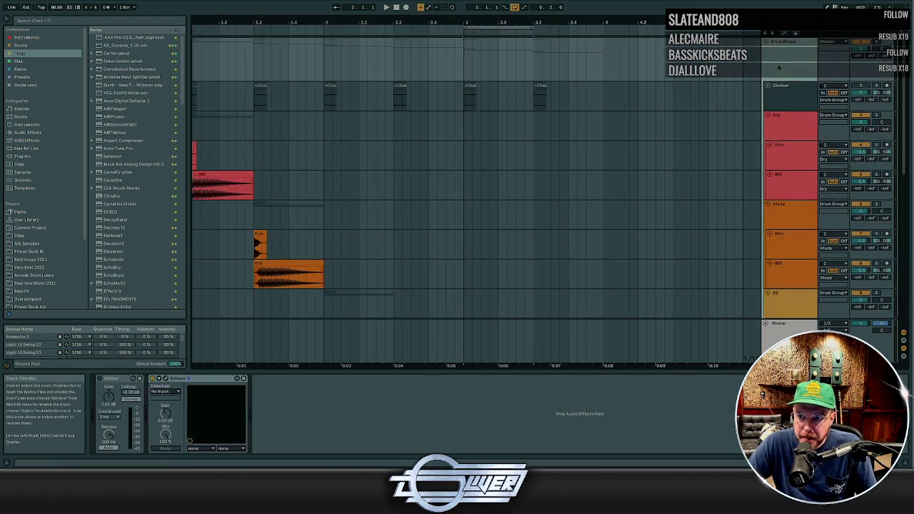
{"action": "left_click", "coordinate": [166, 378]}
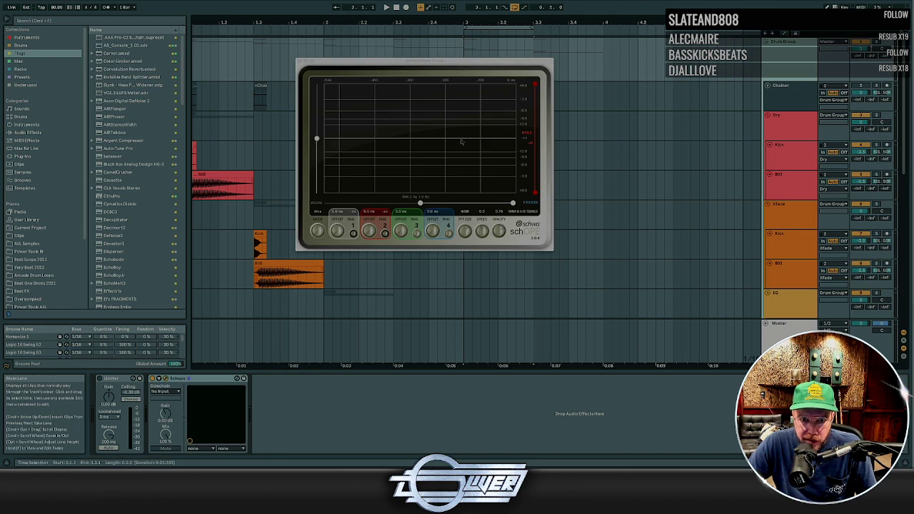
{"action": "key", "text": "space"}
{"action": "key", "text": "space"}
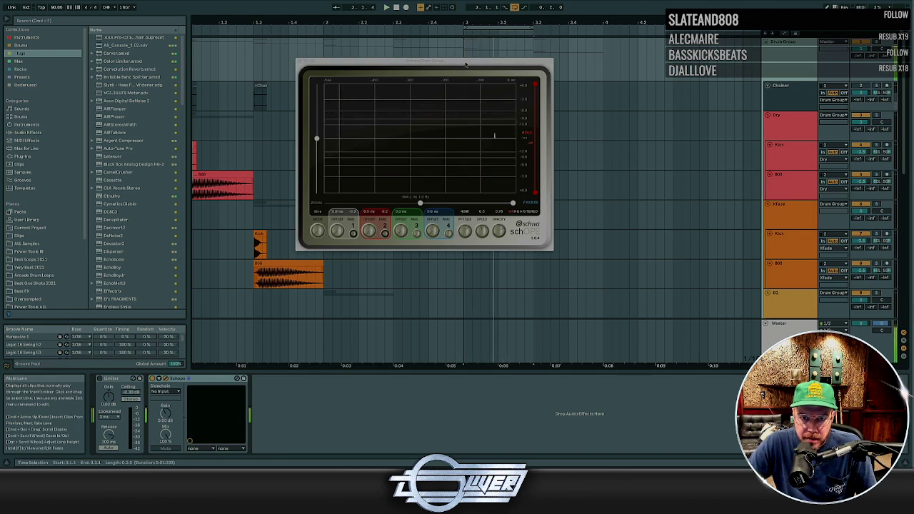
{"action": "left_click_drag", "start_coordinate": [466, 62], "coordinate": [328, 40]}
Open the FF Pro-C 2 on the Sidechain group's 808 track and place its window beside the oscilloscope
{"action": "scroll", "coordinate": [613, 202], "scroll_direction": "down", "scroll_amount": 10}
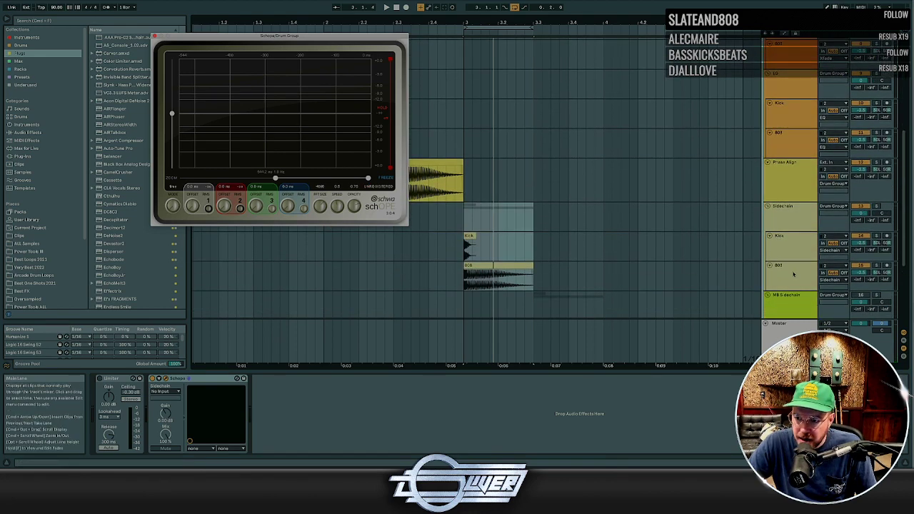
{"action": "left_click", "coordinate": [792, 274]}
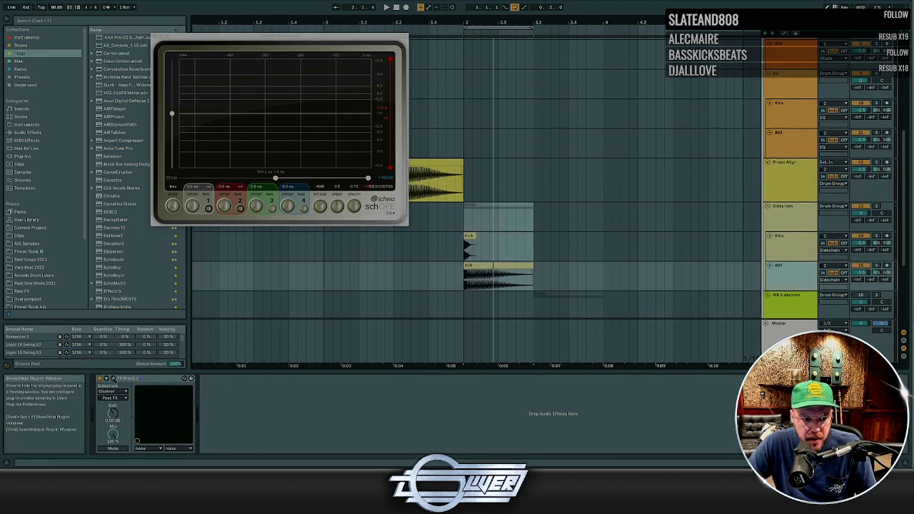
{"action": "left_click", "coordinate": [107, 379]}
{"action": "left_click_drag", "start_coordinate": [521, 41], "coordinate": [608, 43]}
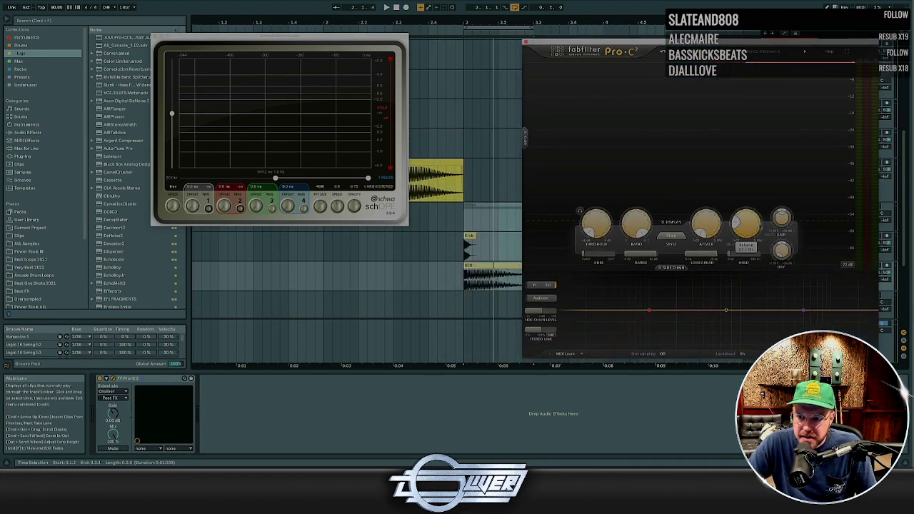
Play the loop and shorten Pro-C 2's release to its minimum to hear the 808 recover immediately after the trigger
{"action": "mouse_move", "coordinate": [740, 227]}
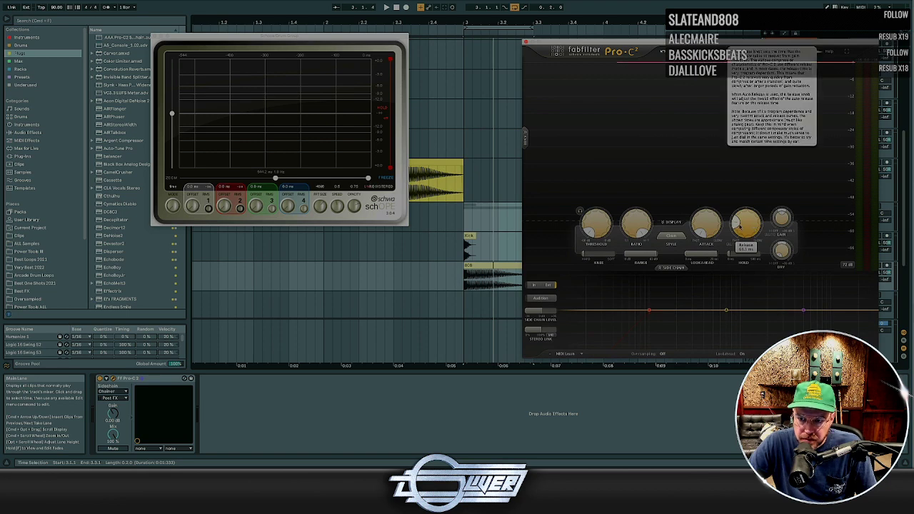
{"action": "key", "text": "space"}
{"action": "left_click_drag", "start_coordinate": [739, 227], "coordinate": [738, 274]}
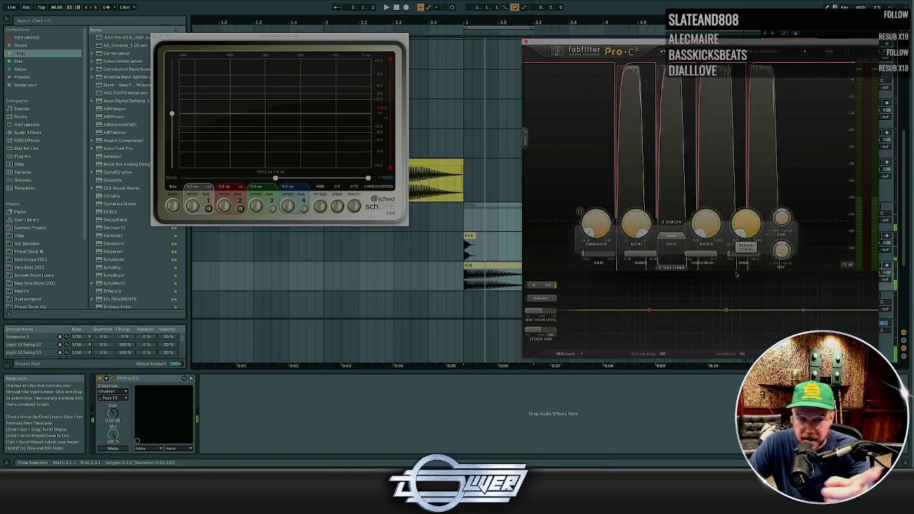
{"action": "mouse_move", "coordinate": [737, 273]}
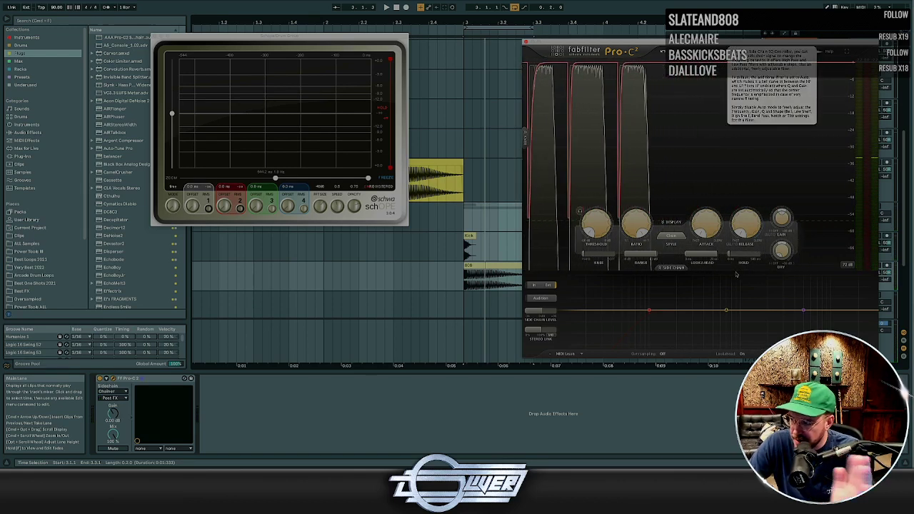
{"action": "mouse_move", "coordinate": [746, 231]}
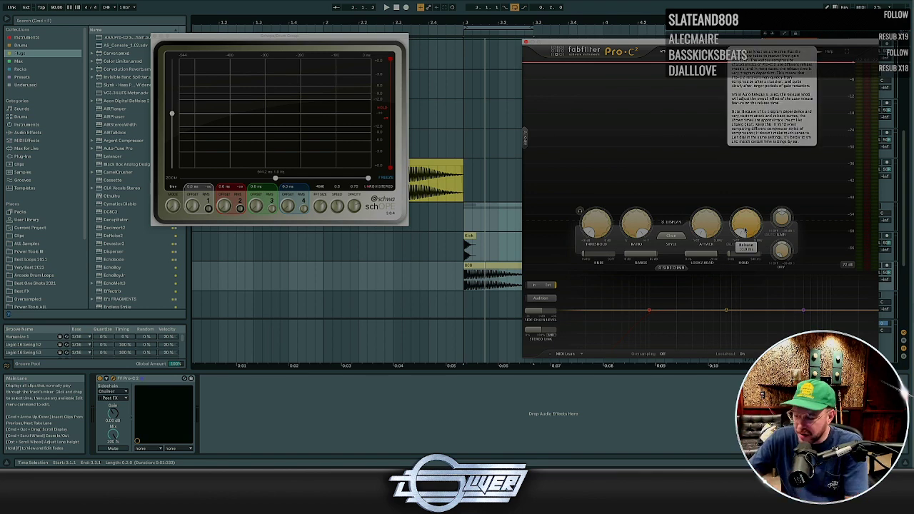
Lengthen Pro-C 2's release while the Sidechain loop plays, keeping the compressor and oscilloscope in view
{"action": "left_click_drag", "start_coordinate": [758, 44], "coordinate": [700, 36]}
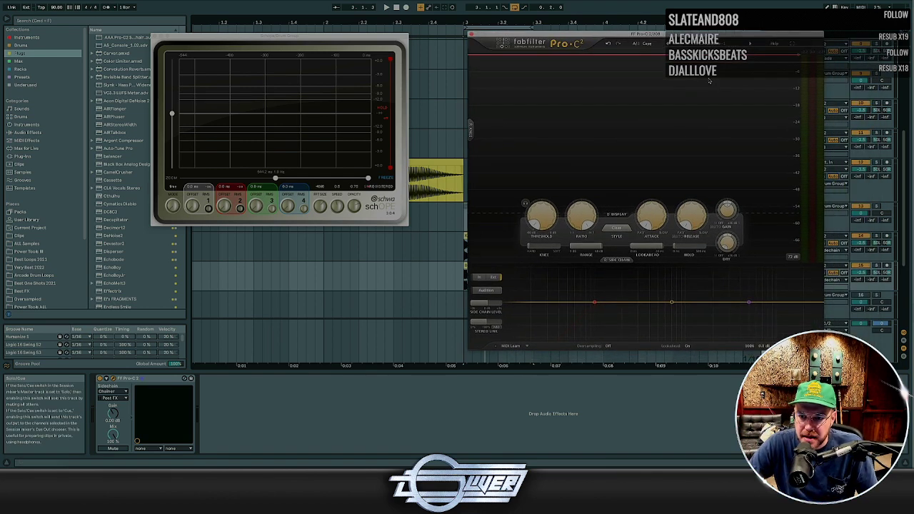
{"action": "mouse_move", "coordinate": [686, 224]}
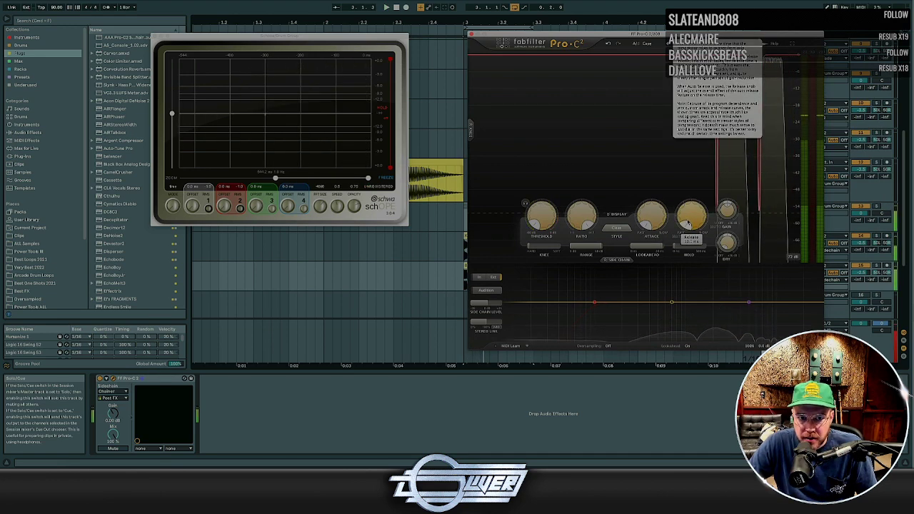
{"action": "left_click_drag", "start_coordinate": [688, 224], "coordinate": [699, 194]}
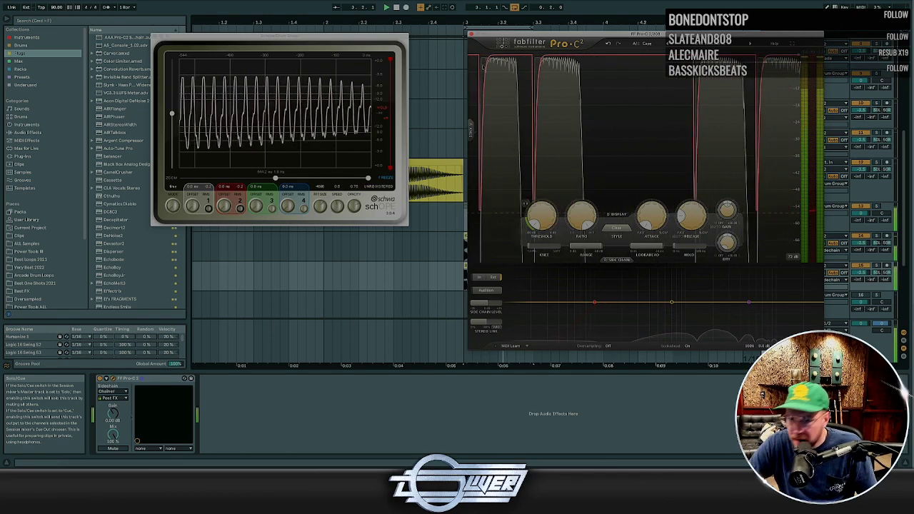
Replay the Sidechain loop briefly to hear the adjusted release, stop playback, and close the Pro-C 2 window
{"action": "key", "text": "space"}
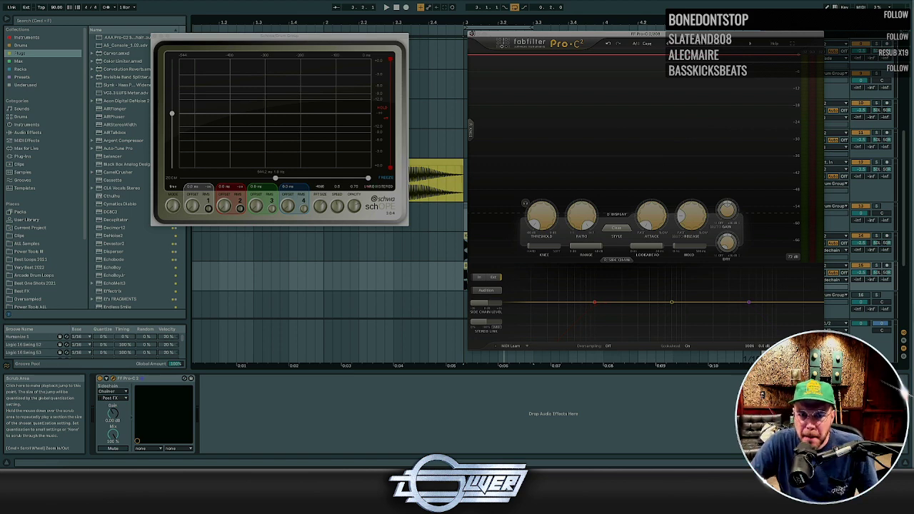
{"action": "key", "text": "space"}
{"action": "key", "text": "space"}
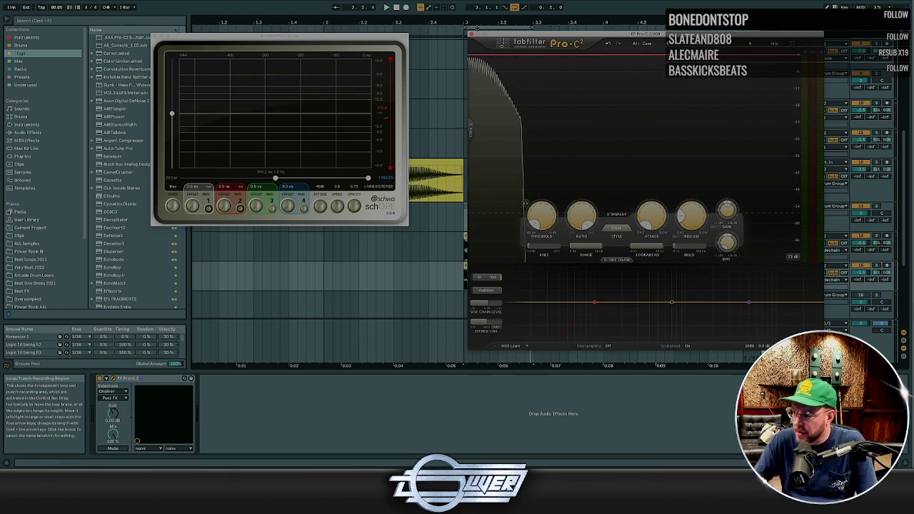
{"action": "key", "text": "space"}
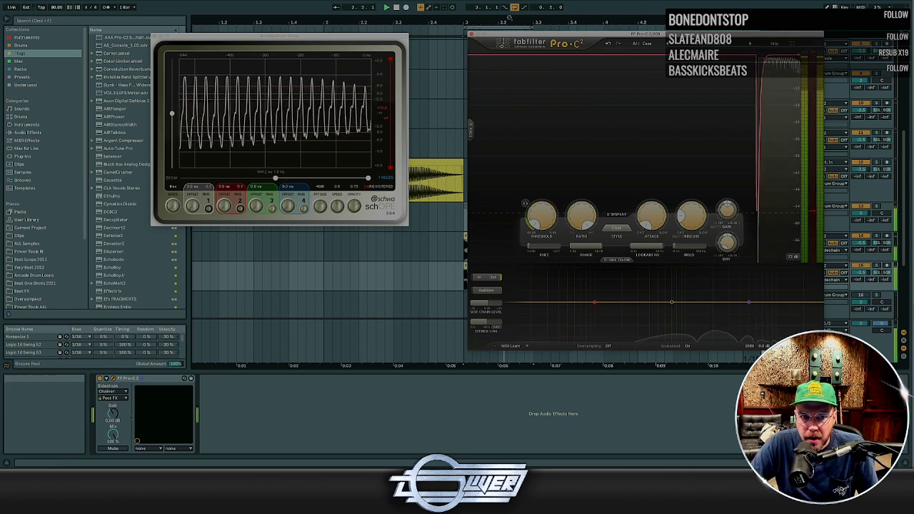
{"action": "key", "text": "space"}
{"action": "left_click", "coordinate": [471, 34]}
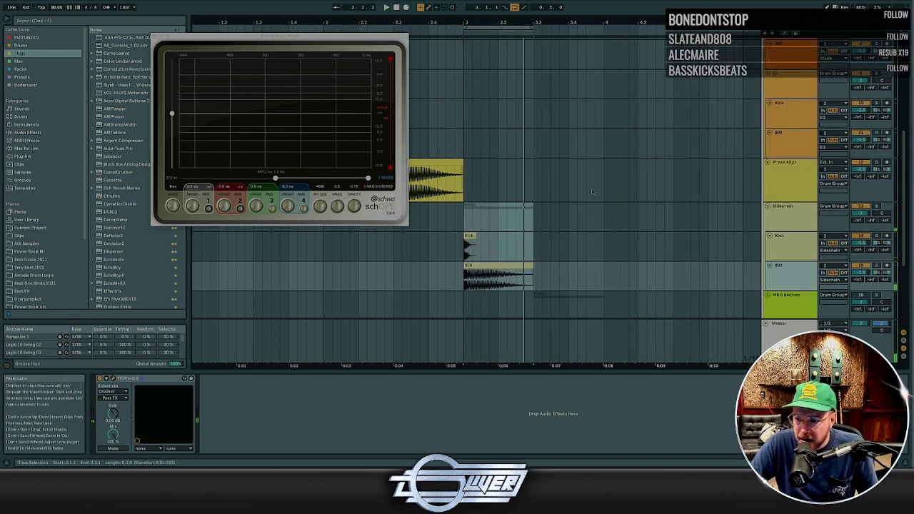
Select the MB Sidechain group's clip range and show the device chain of its 808 track
{"action": "scroll", "coordinate": [592, 191], "scroll_direction": "down", "scroll_amount": 1}
{"action": "scroll", "coordinate": [535, 187], "scroll_direction": "down", "scroll_amount": 2}
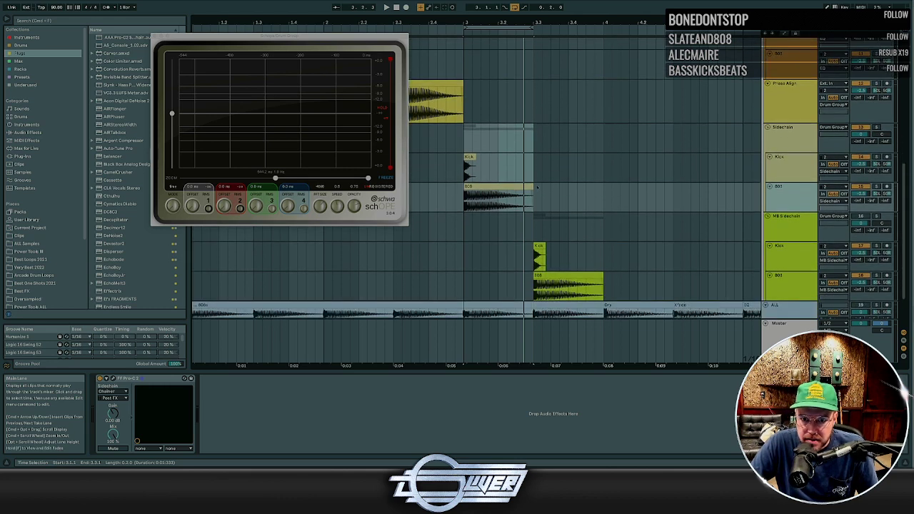
{"action": "left_click_drag", "start_coordinate": [536, 225], "coordinate": [604, 284]}
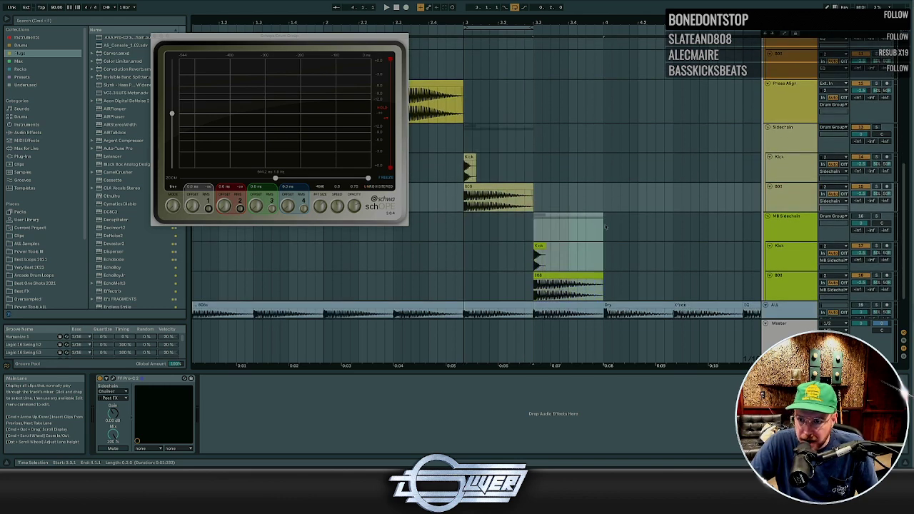
{"action": "left_click", "coordinate": [778, 232]}
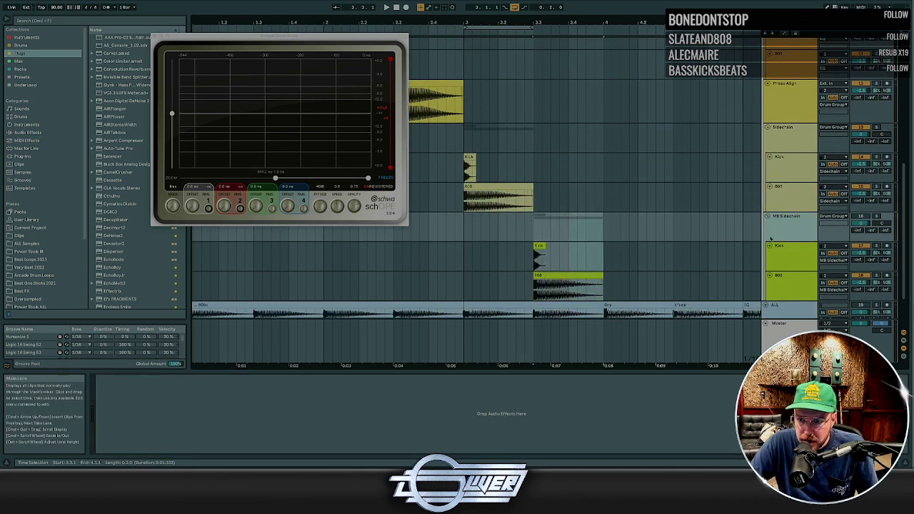
{"action": "left_click", "coordinate": [861, 217]}
{"action": "left_click", "coordinate": [803, 258]}
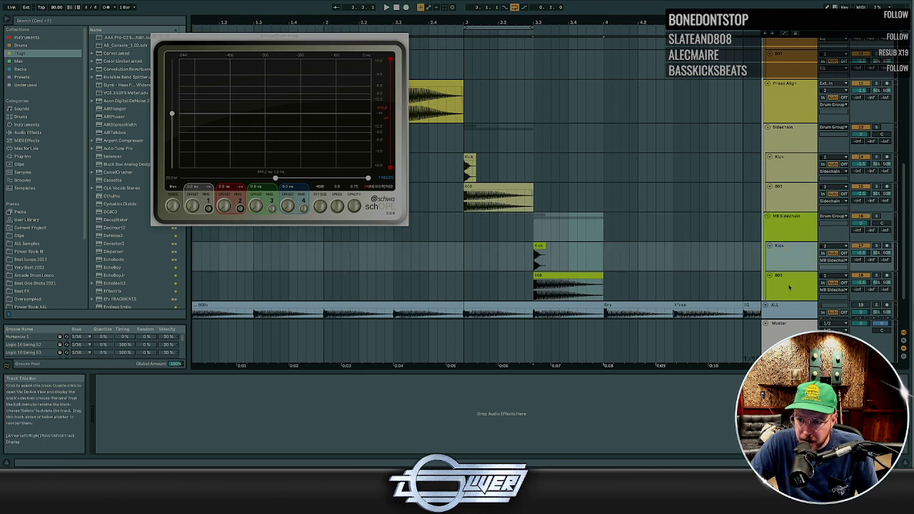
{"action": "left_click", "coordinate": [789, 266]}
{"action": "left_click", "coordinate": [793, 242]}
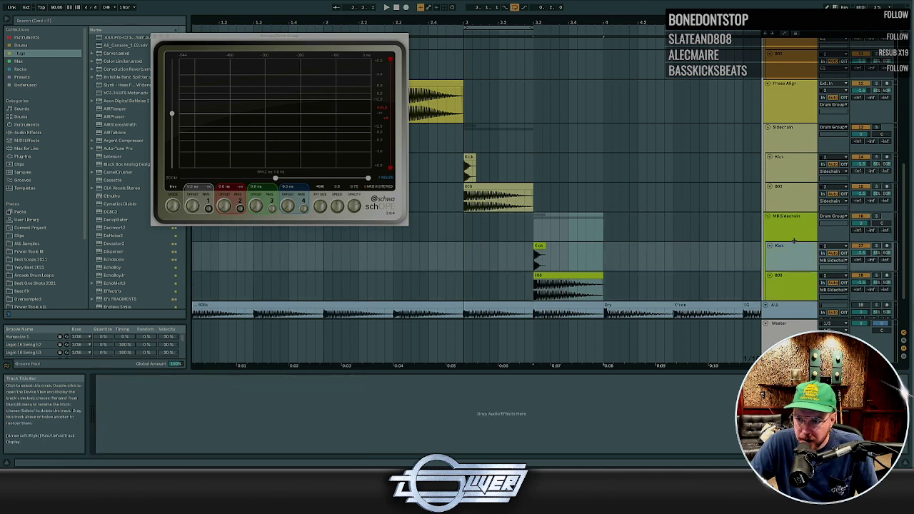
{"action": "left_click", "coordinate": [791, 287]}
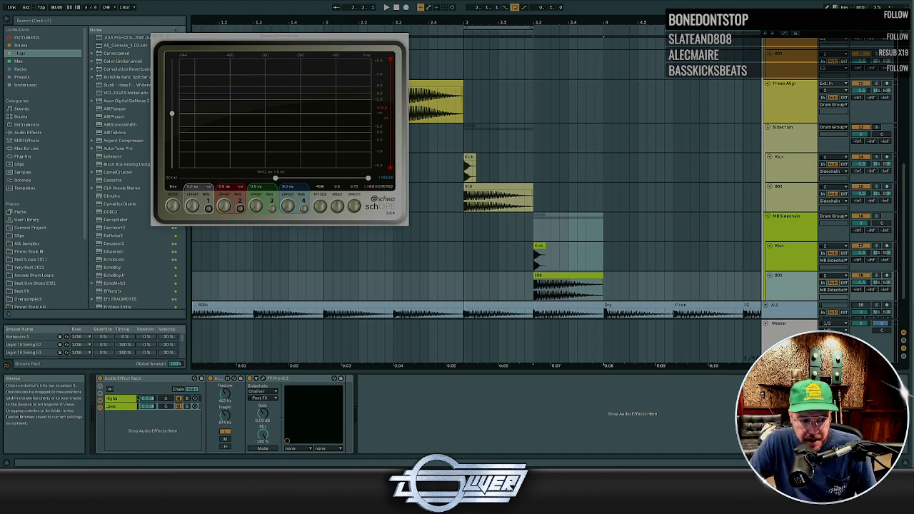
Inspect the Highs and Lows chains of the Audio Effect Rack and audition the Highs chain soloed
{"action": "left_click", "coordinate": [127, 399]}
{"action": "left_click", "coordinate": [127, 400]}
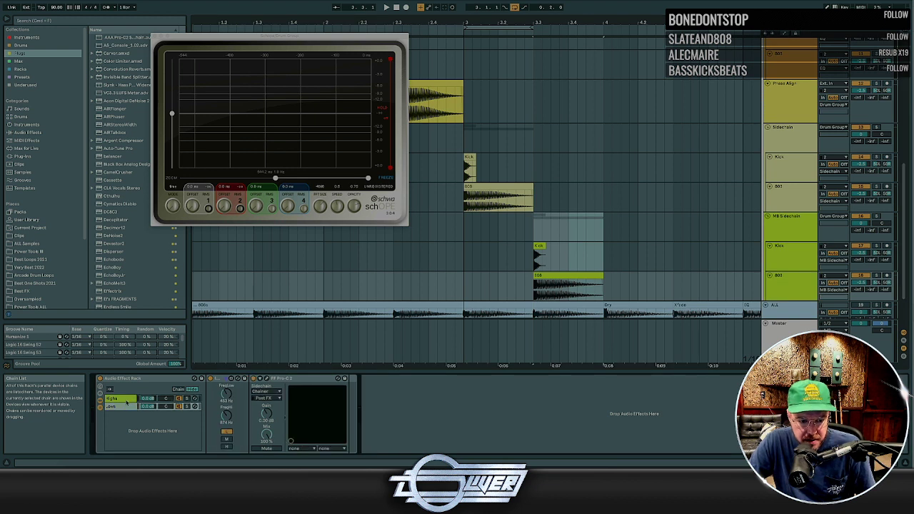
{"action": "left_click", "coordinate": [126, 406]}
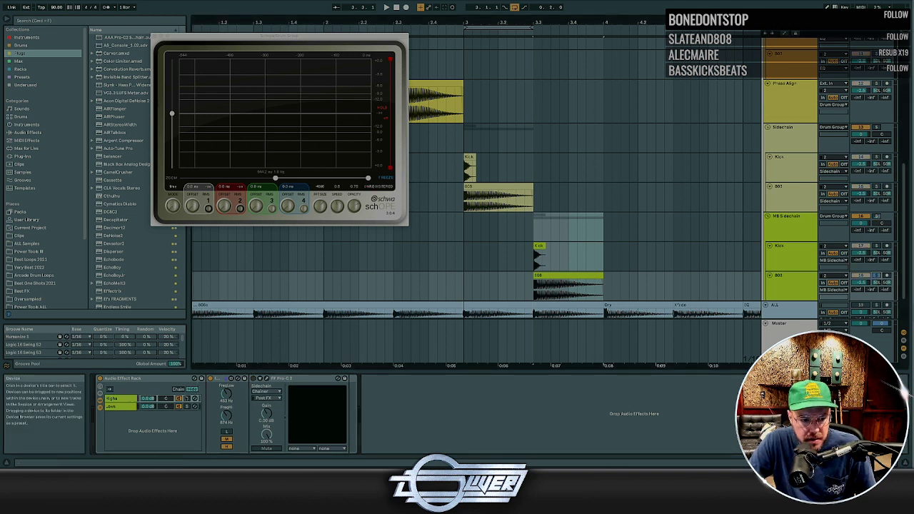
{"action": "key", "text": "space"}
{"action": "left_click", "coordinate": [187, 398]}
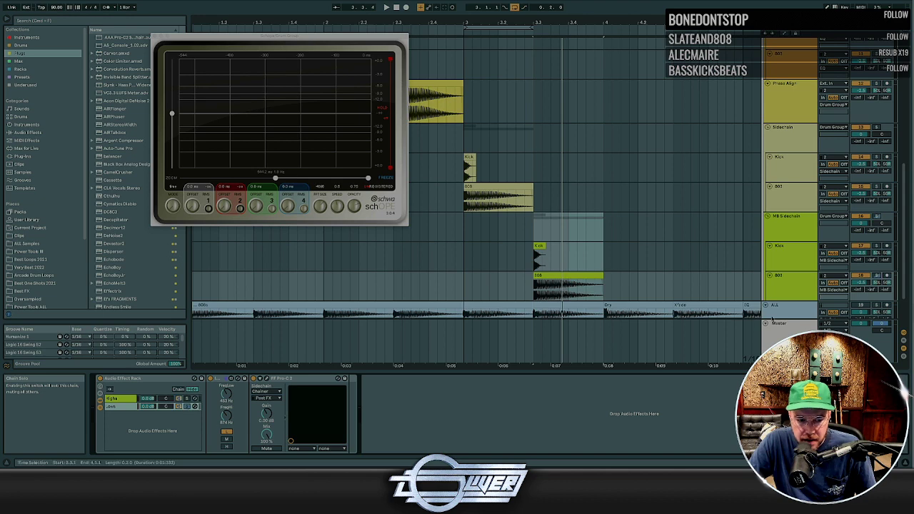
Audition the MB Sidechain 808 soloed through the Lows chain and inspect that chain's Pro-C 2 compressor
{"action": "key", "text": "space"}
{"action": "key", "text": "space"}
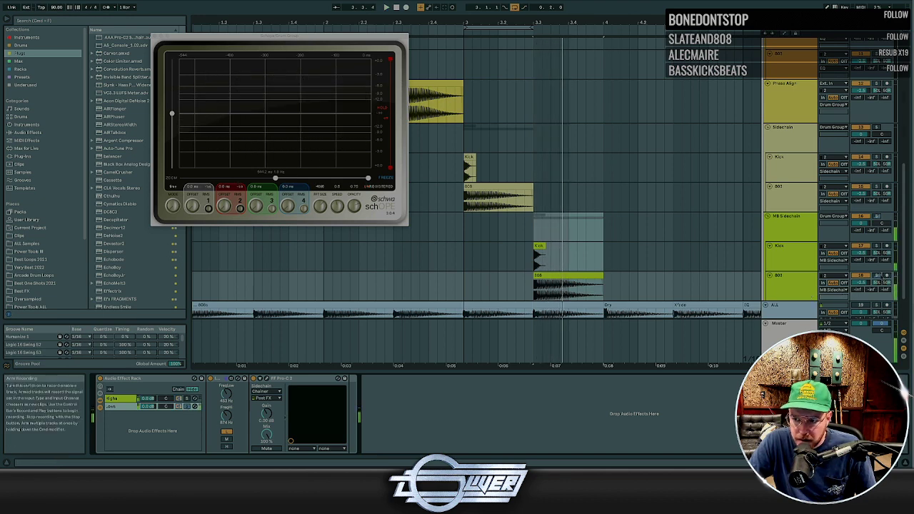
{"action": "left_click", "coordinate": [877, 276]}
{"action": "key", "text": "space"}
{"action": "key", "text": "space"}
{"action": "key", "text": "space"}
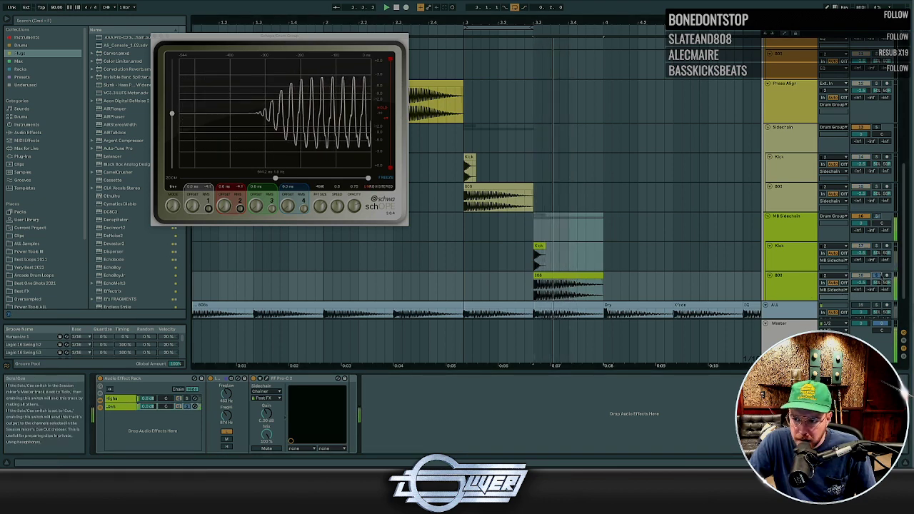
{"action": "key", "text": "space"}
{"action": "key", "text": "space"}
{"action": "key", "text": "space"}
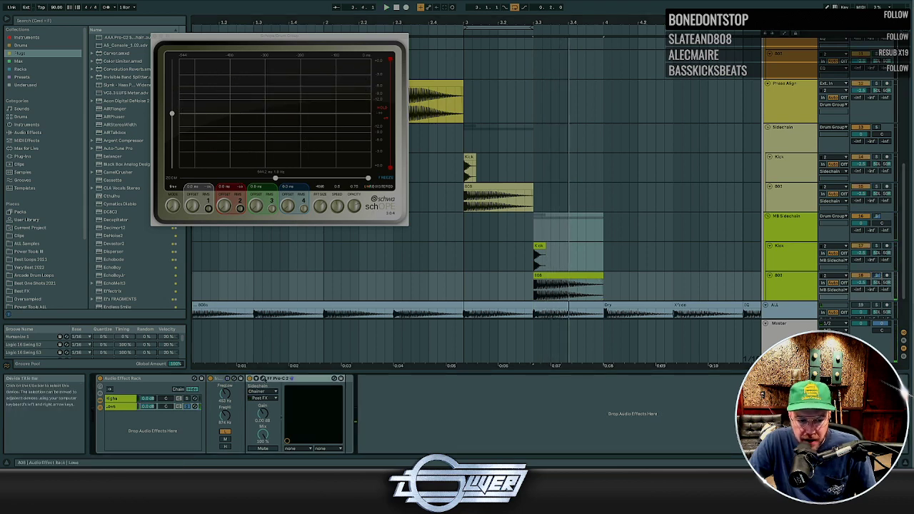
{"action": "left_click", "coordinate": [262, 378]}
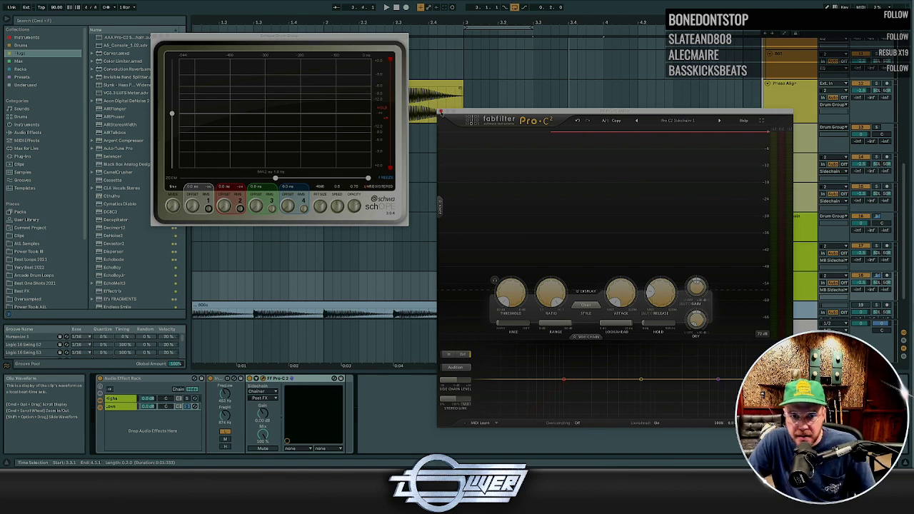
{"action": "left_click", "coordinate": [440, 112]}
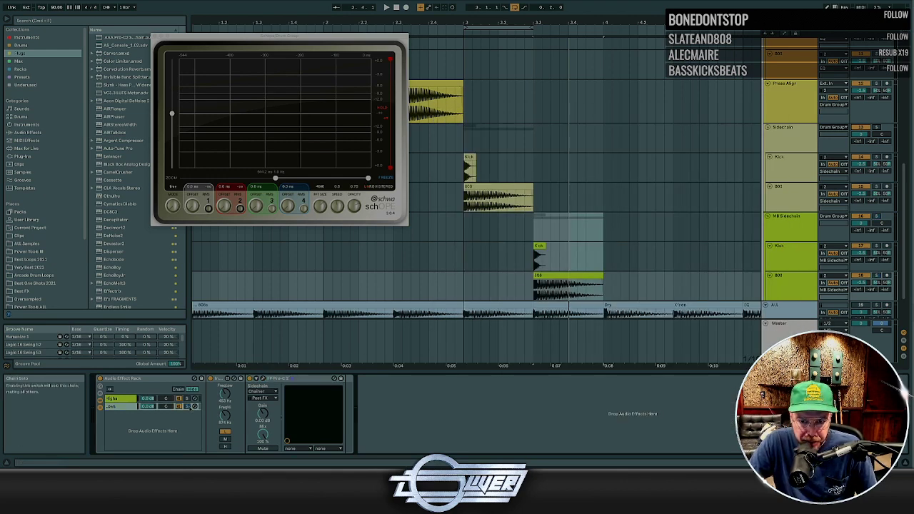
Play the combined MB Sidechain kick and 808 from 3.3.1 and close the Schope oscilloscope
{"action": "left_click", "coordinate": [623, 239]}
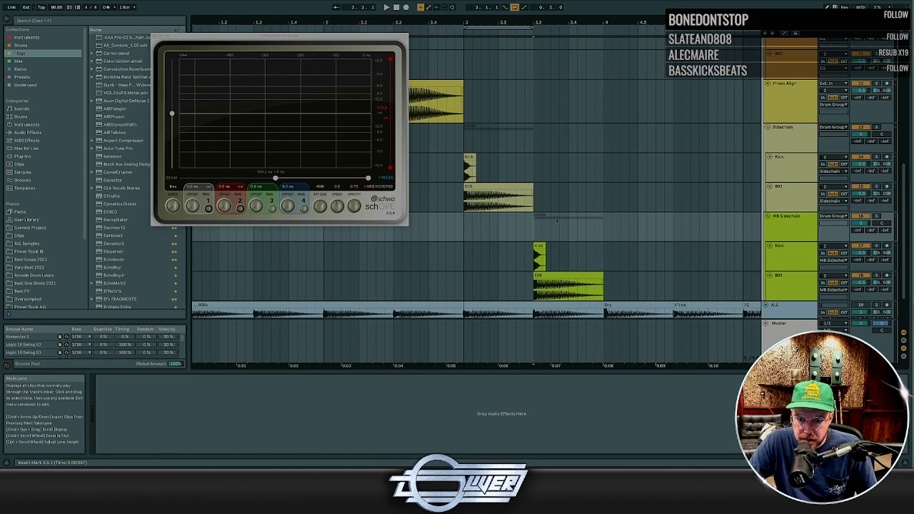
{"action": "key", "text": "space"}
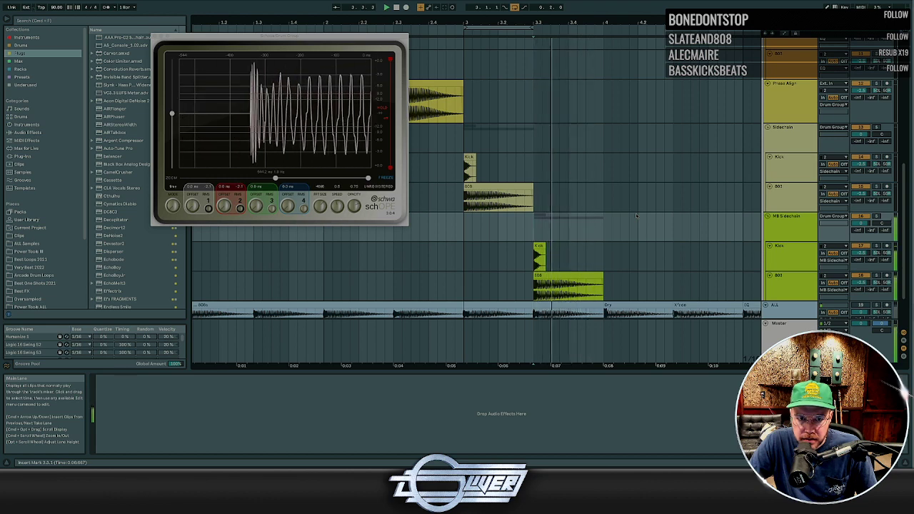
{"action": "left_click", "coordinate": [155, 35]}
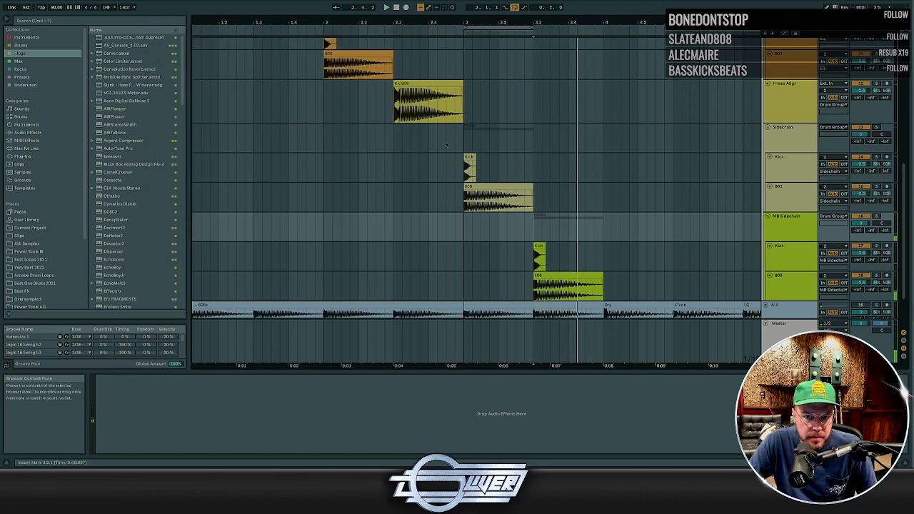
Show the full arrangement down to the ALL track and enlarge that track's height
{"action": "left_click", "coordinate": [382, 164]}
{"action": "key", "text": "minus"}
{"action": "key", "text": "minus"}
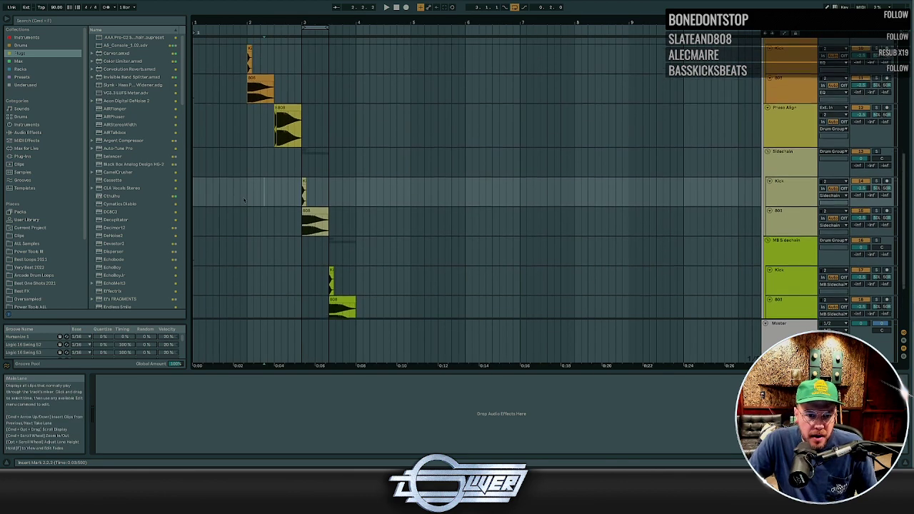
{"action": "scroll", "coordinate": [252, 198], "scroll_direction": "down", "scroll_amount": 3}
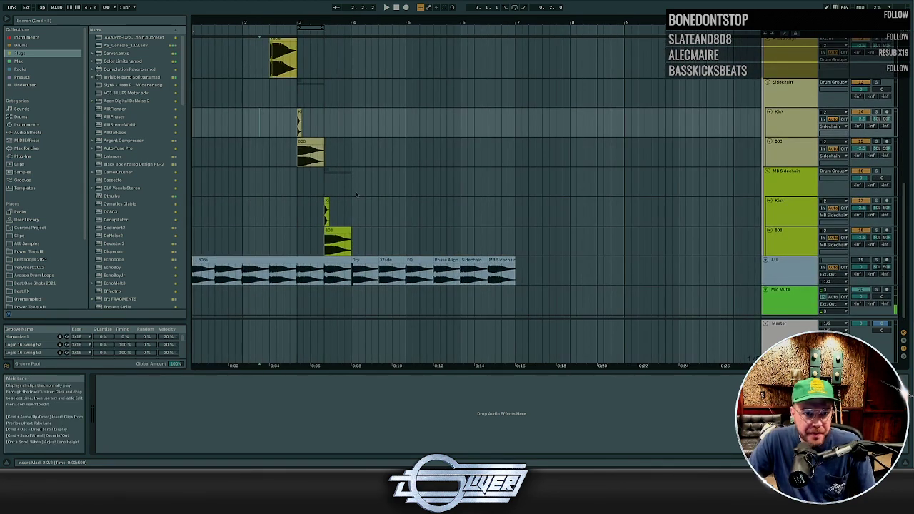
{"action": "scroll", "coordinate": [350, 184], "scroll_direction": "down", "scroll_amount": 1}
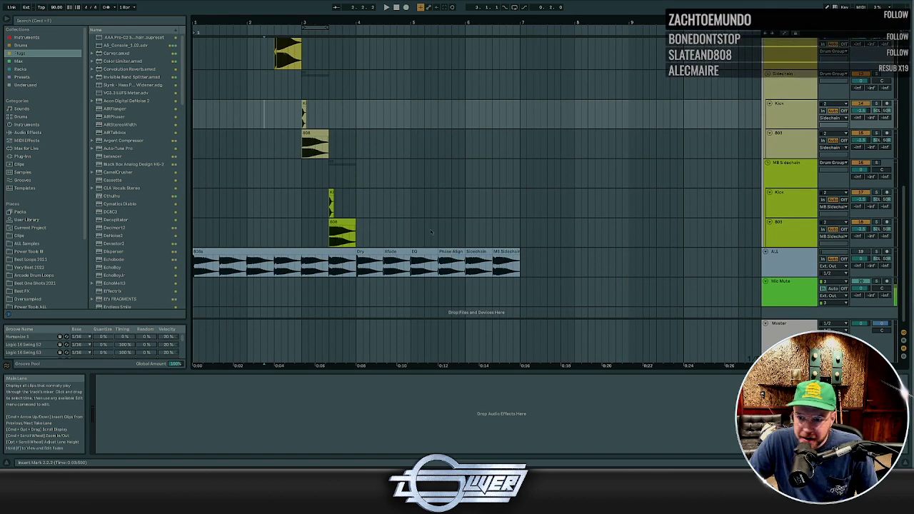
{"action": "left_click", "coordinate": [431, 233]}
{"action": "left_click", "coordinate": [798, 267]}
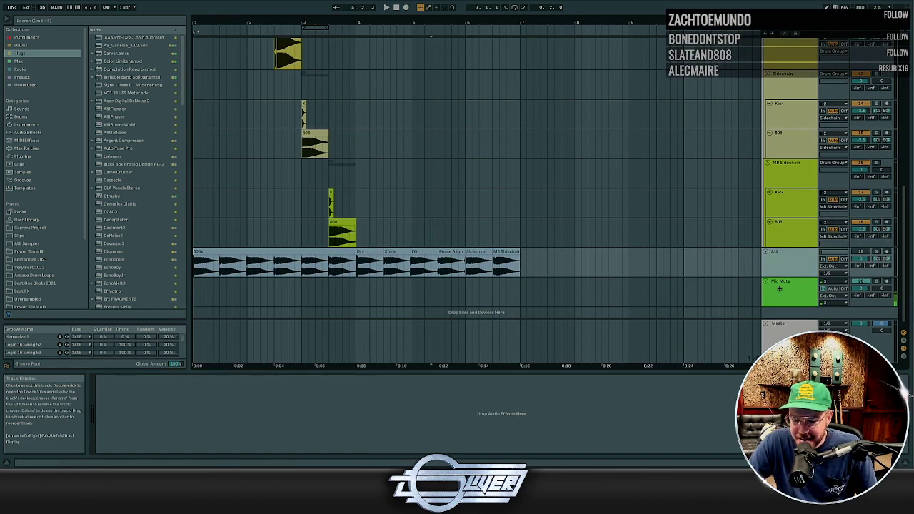
{"action": "left_click_drag", "start_coordinate": [779, 277], "coordinate": [778, 299]}
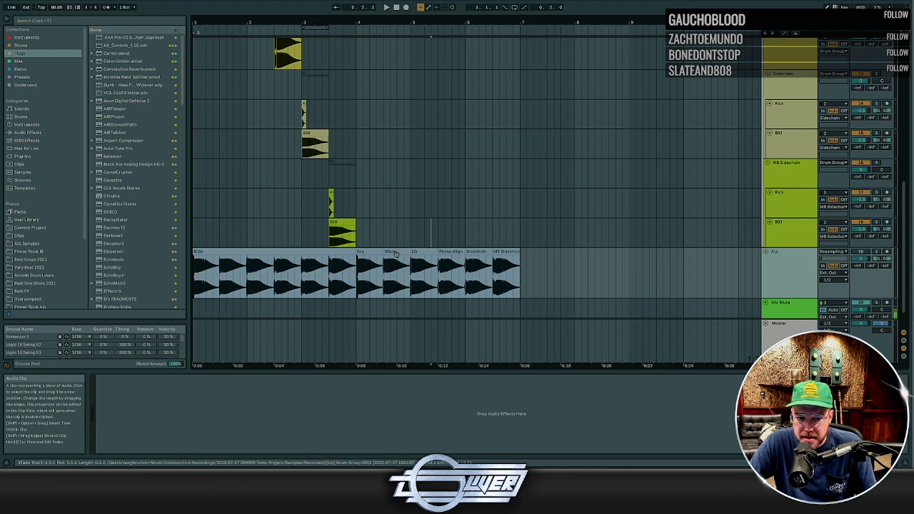
Select the Dry and MB Sidechain clips on the ALL track, and highlight the source tracks' clips from bar 1
{"action": "left_click", "coordinate": [374, 253]}
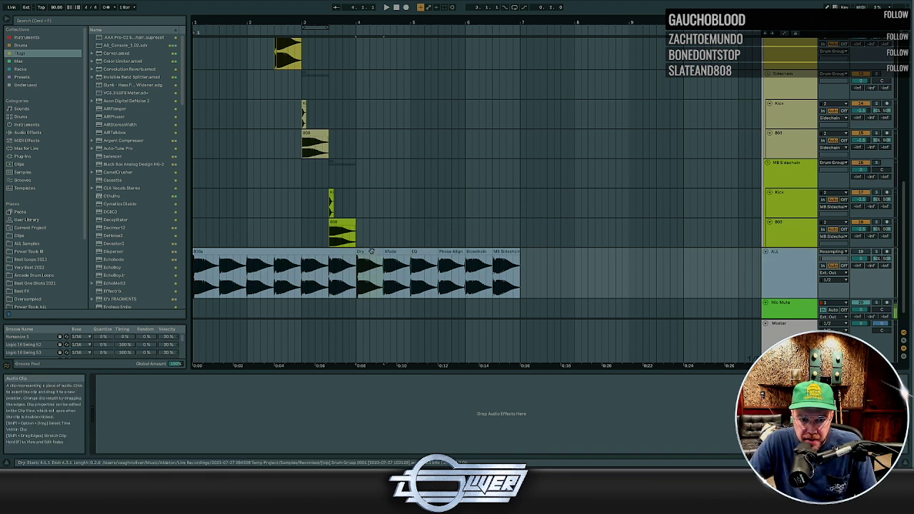
{"action": "left_click", "coordinate": [506, 252]}
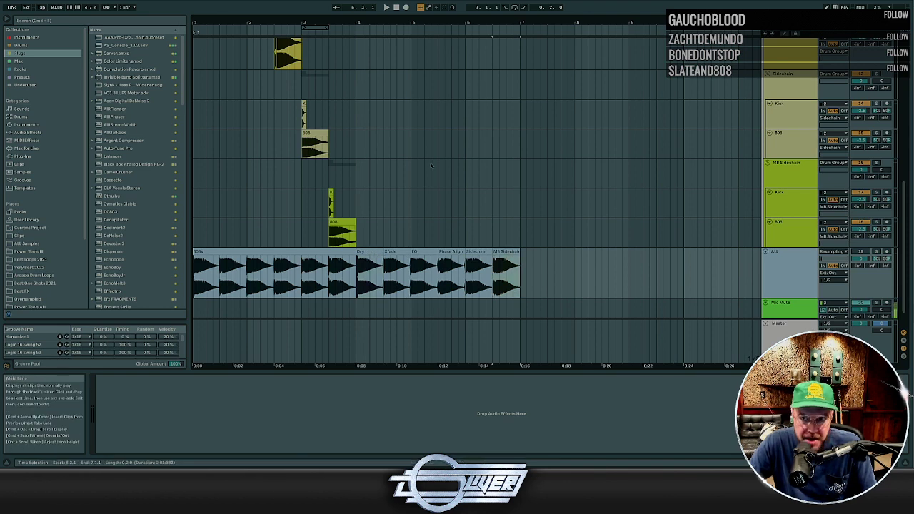
{"action": "scroll", "coordinate": [378, 285], "scroll_direction": "up", "scroll_amount": 10}
{"action": "left_click_drag", "start_coordinate": [384, 306], "coordinate": [189, 64]}
{"action": "scroll", "coordinate": [357, 100], "scroll_direction": "down", "scroll_amount": 10}
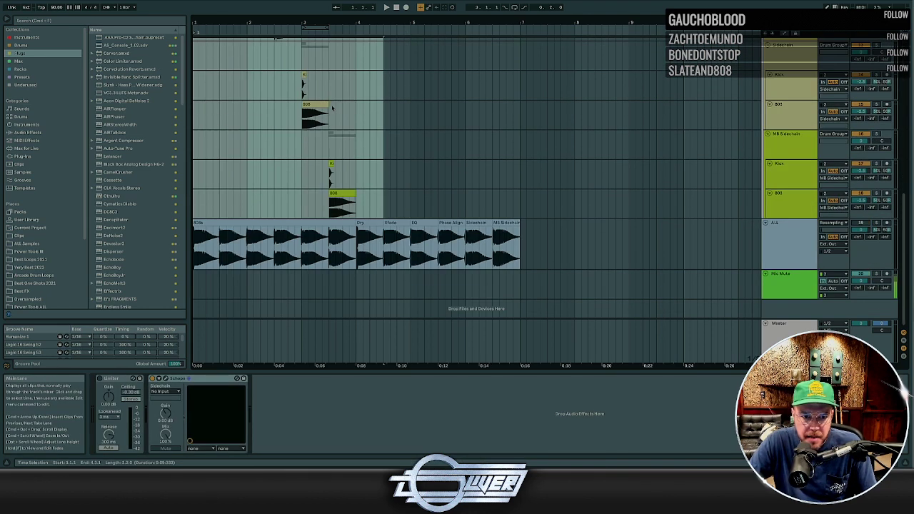
{"action": "left_click", "coordinate": [282, 205]}
Step through the 808s, Xfade, EQ, Phase Align, Sidechain and MB Sidechain clips on the ALL track
{"action": "left_click", "coordinate": [344, 223]}
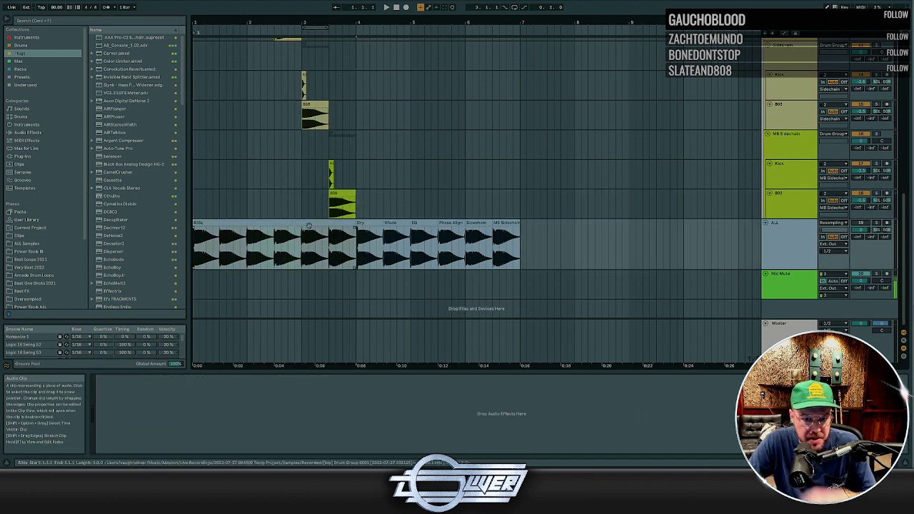
{"action": "left_click", "coordinate": [390, 224]}
{"action": "left_click", "coordinate": [424, 224]}
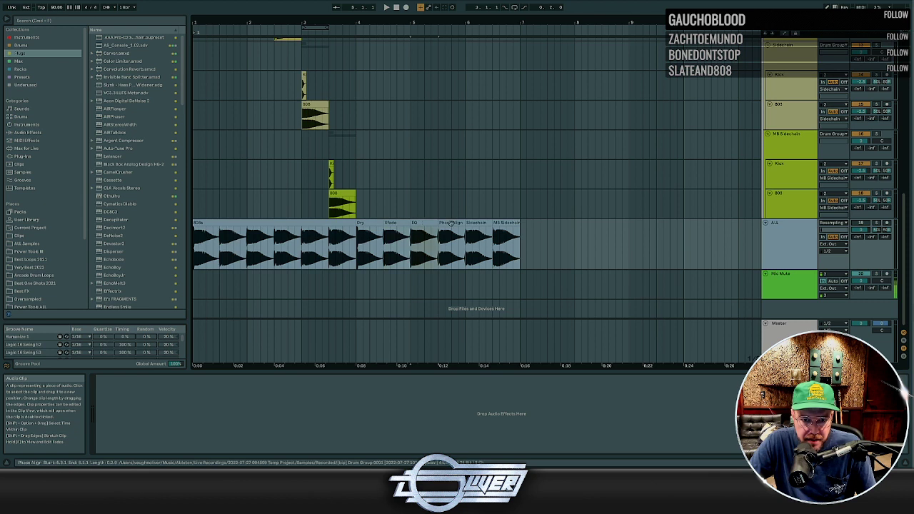
{"action": "left_click", "coordinate": [452, 225]}
{"action": "left_click", "coordinate": [484, 225]}
{"action": "left_click", "coordinate": [504, 224]}
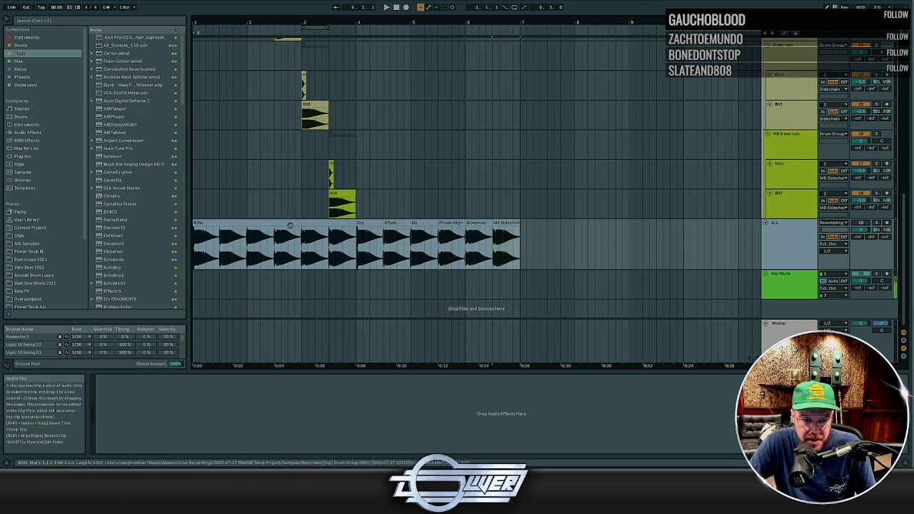
{"action": "left_click", "coordinate": [335, 224]}
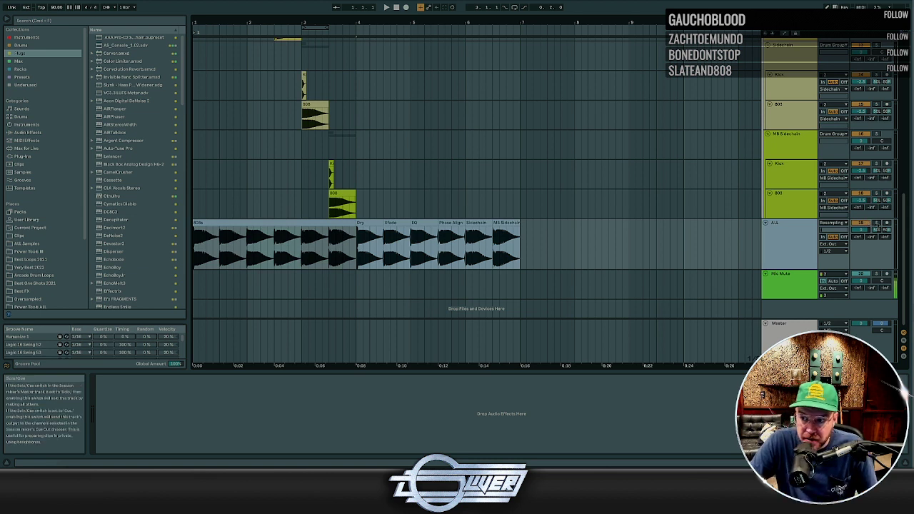
Solo the ALL track, select its range from bar 1 past the last clip, and play the resampled comparison
{"action": "left_click", "coordinate": [582, 230]}
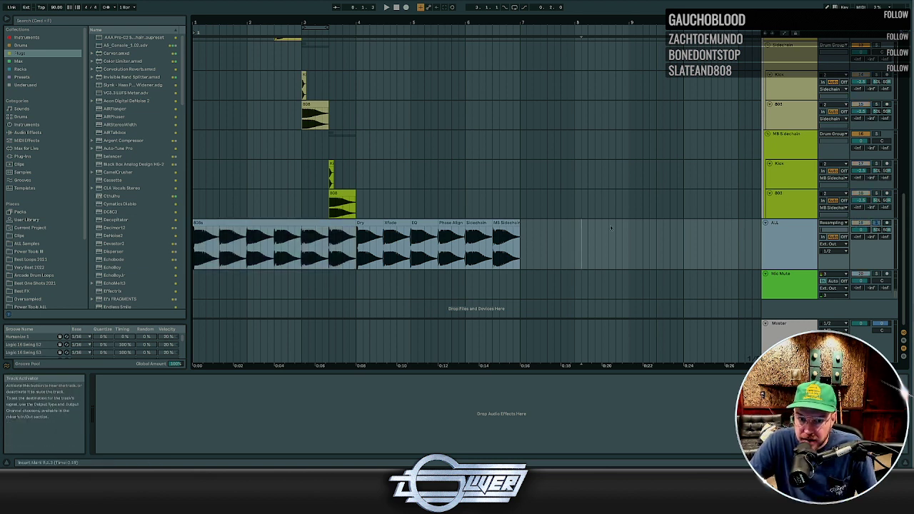
{"action": "left_click_drag", "start_coordinate": [609, 228], "coordinate": [194, 239]}
{"action": "key", "text": "space"}
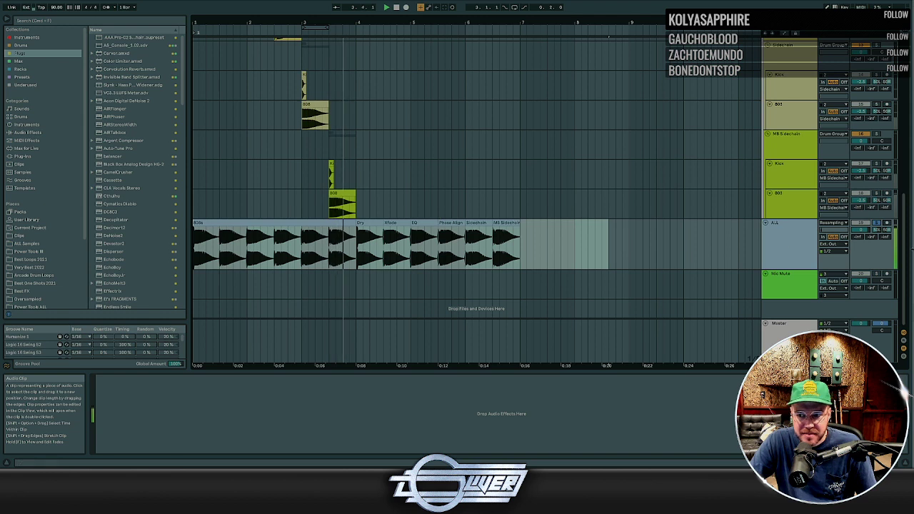
Stop the comparison playback, unsolo the ALL track, and step through its clips, ending on the Dry clip
{"action": "key", "text": "space"}
{"action": "left_click", "coordinate": [876, 223]}
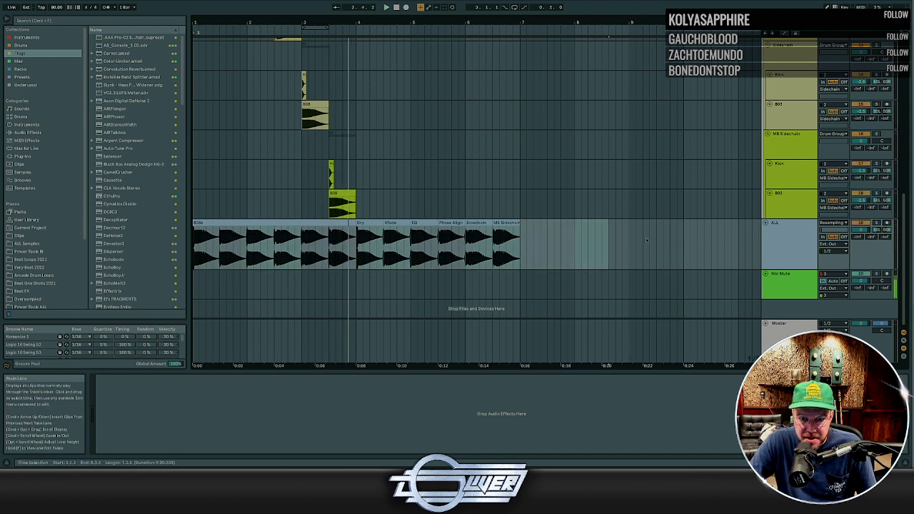
{"action": "left_click", "coordinate": [576, 231]}
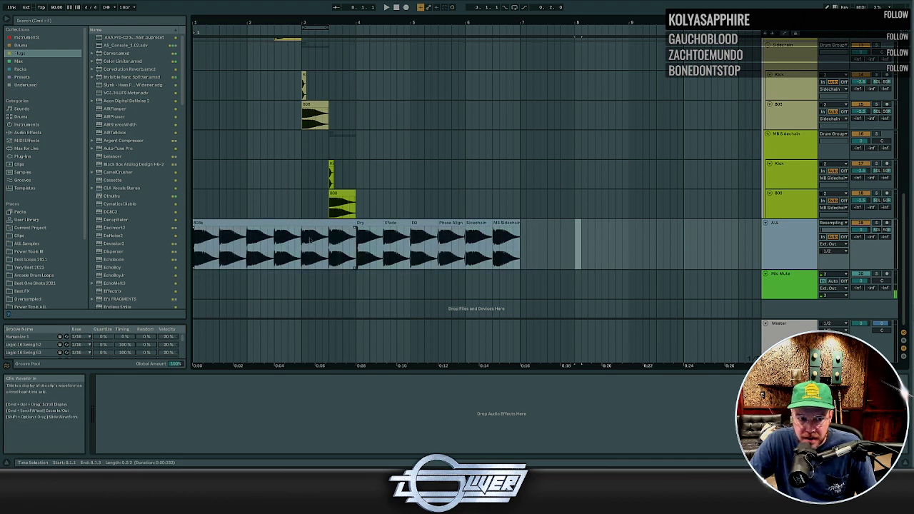
{"action": "left_click", "coordinate": [414, 224]}
{"action": "left_click", "coordinate": [359, 224]}
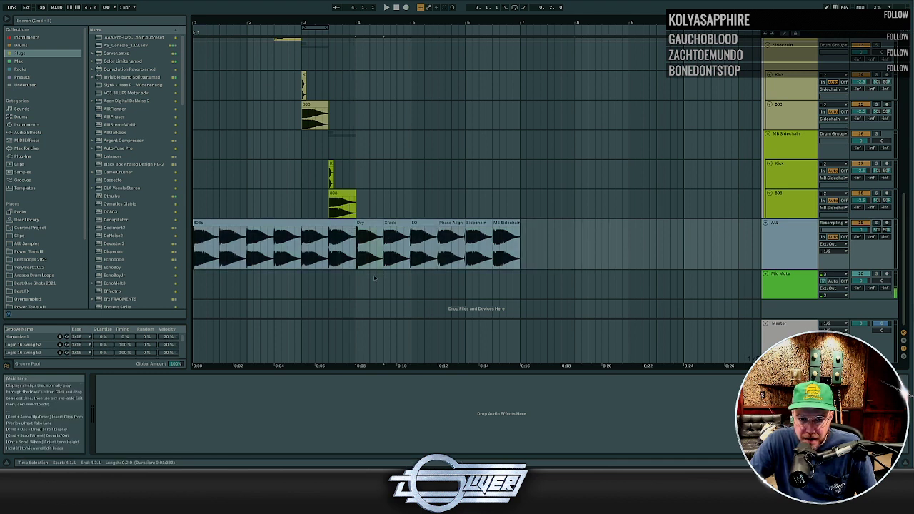
{"action": "left_click", "coordinate": [418, 224]}
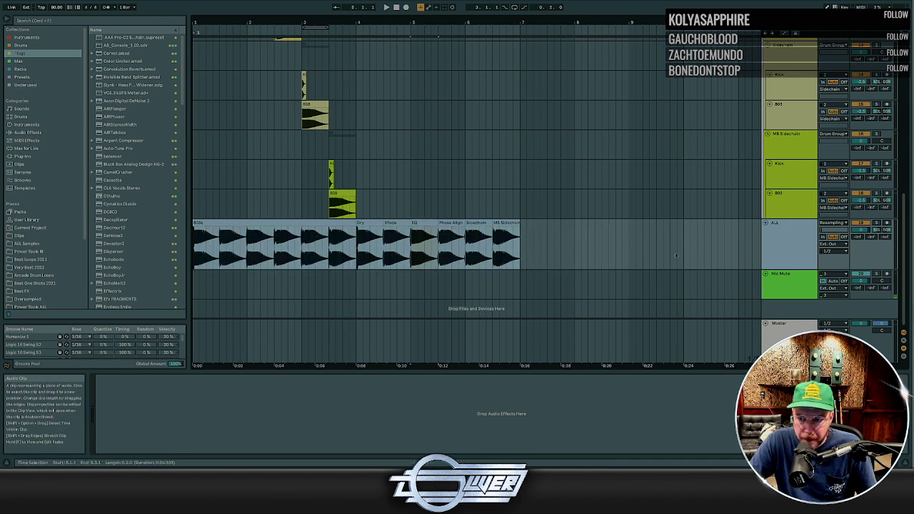
{"action": "left_click", "coordinate": [361, 224]}
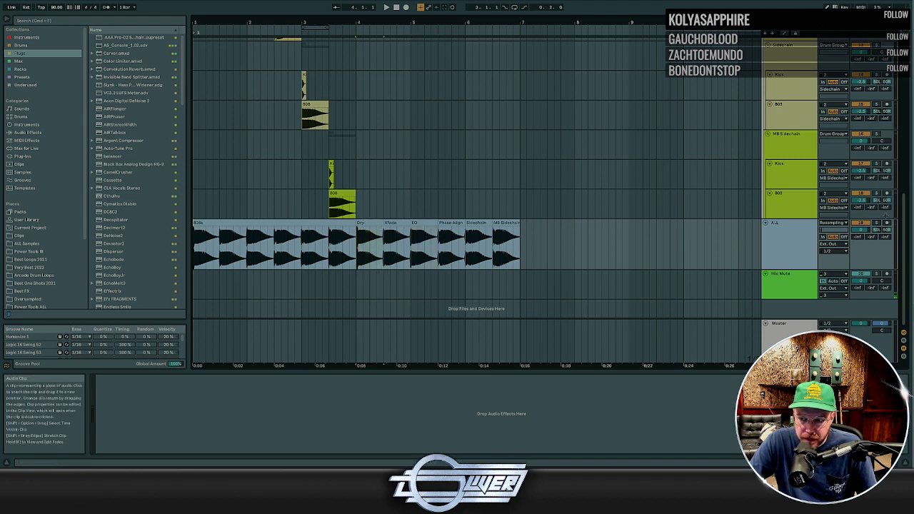
Audition the Dry clip with the ALL track soloed, then stop playback and unsolo the track
{"action": "left_click", "coordinate": [877, 223]}
{"action": "key", "text": "space"}
{"action": "key", "text": "space"}
{"action": "key", "text": "space"}
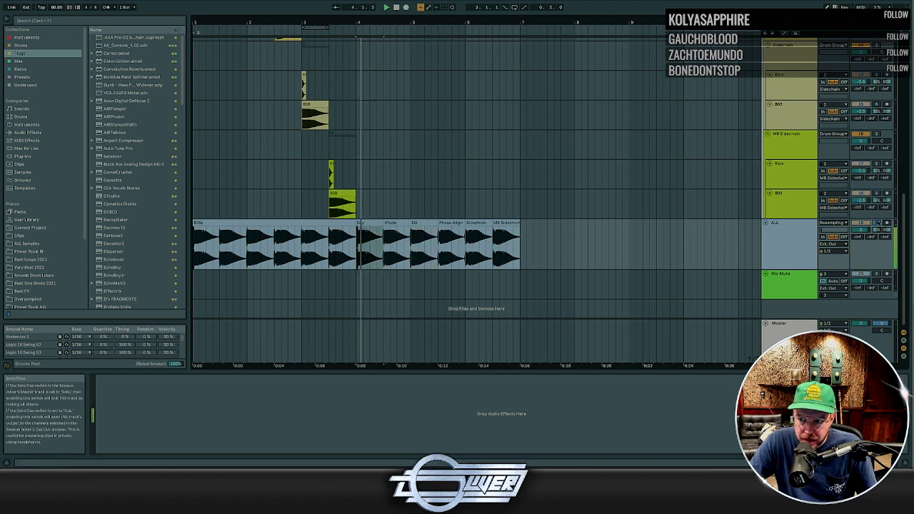
{"action": "key", "text": "space"}
{"action": "key", "text": "space"}
{"action": "key", "text": "space"}
{"action": "left_click", "coordinate": [878, 222]}
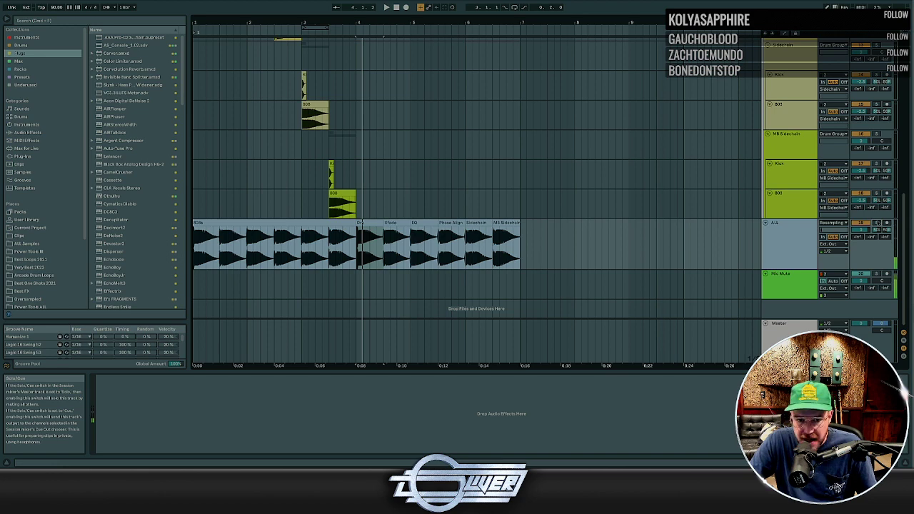
Select the Xfade clip on the ALL track and audition it on its own
{"action": "left_click", "coordinate": [392, 224]}
{"action": "key", "text": "plus"}
{"action": "key", "text": "plus"}
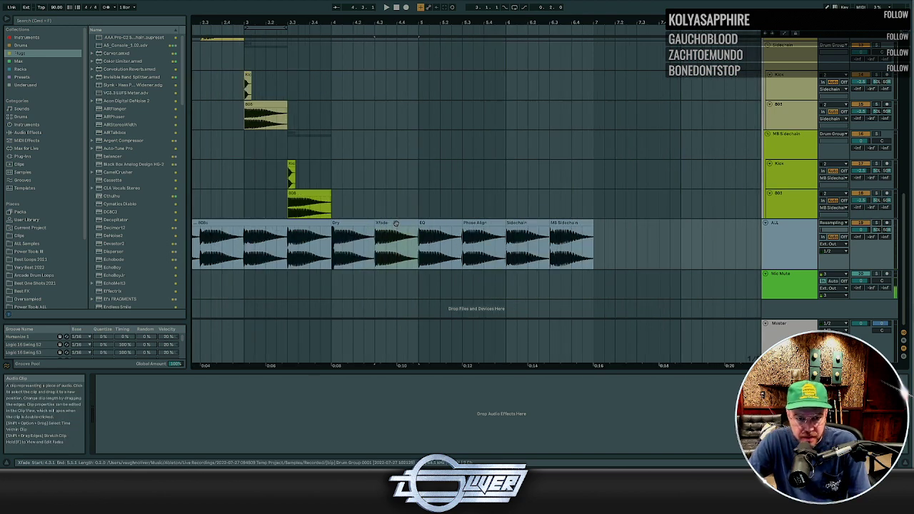
{"action": "left_click", "coordinate": [343, 223]}
{"action": "left_click", "coordinate": [410, 224]}
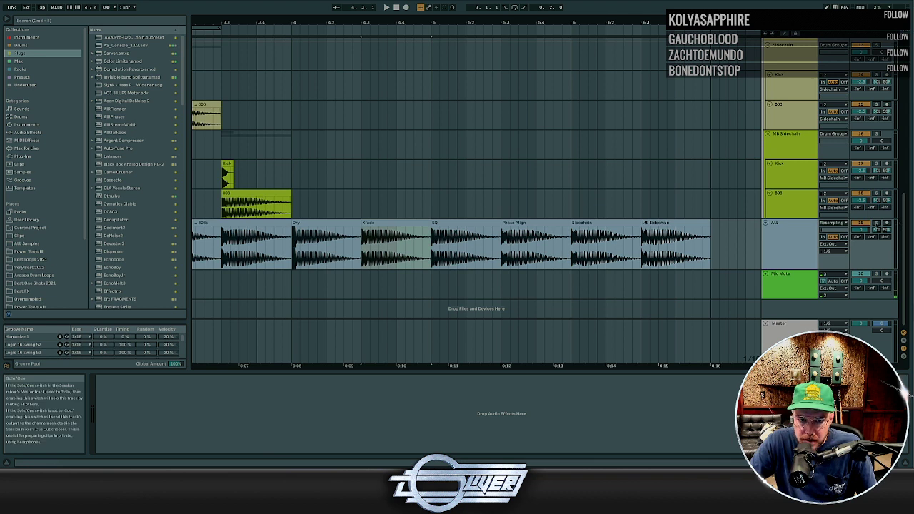
{"action": "key", "text": "space"}
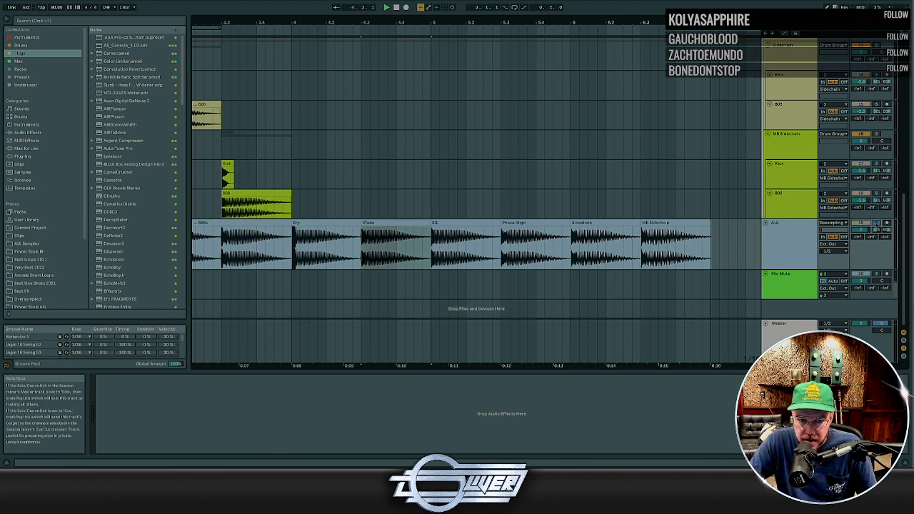
{"action": "key", "text": "space"}
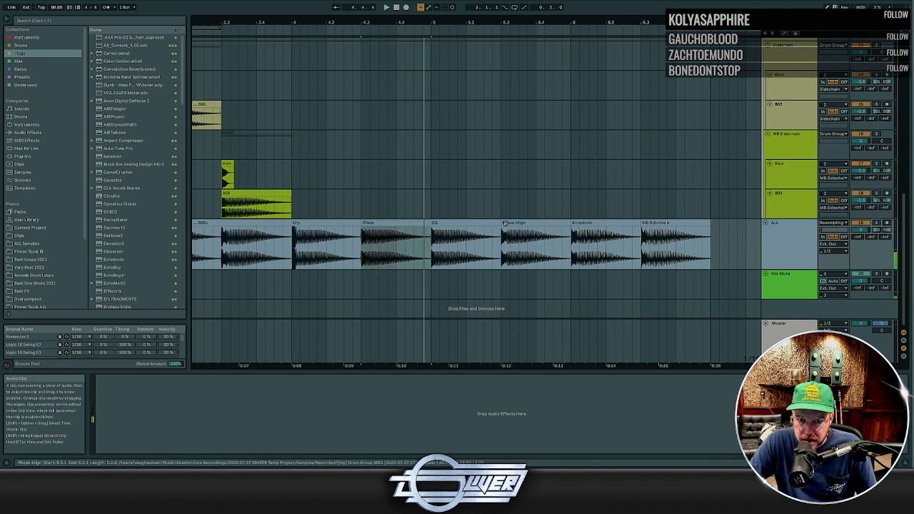
Select the EQ clip and audition it with the ALL track soloed, then unsolo the track
{"action": "left_click", "coordinate": [480, 224]}
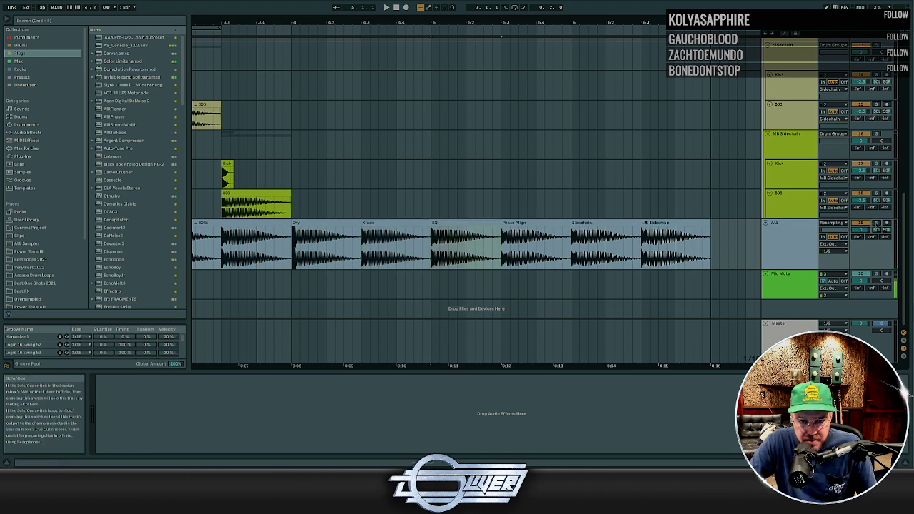
{"action": "key", "text": "space"}
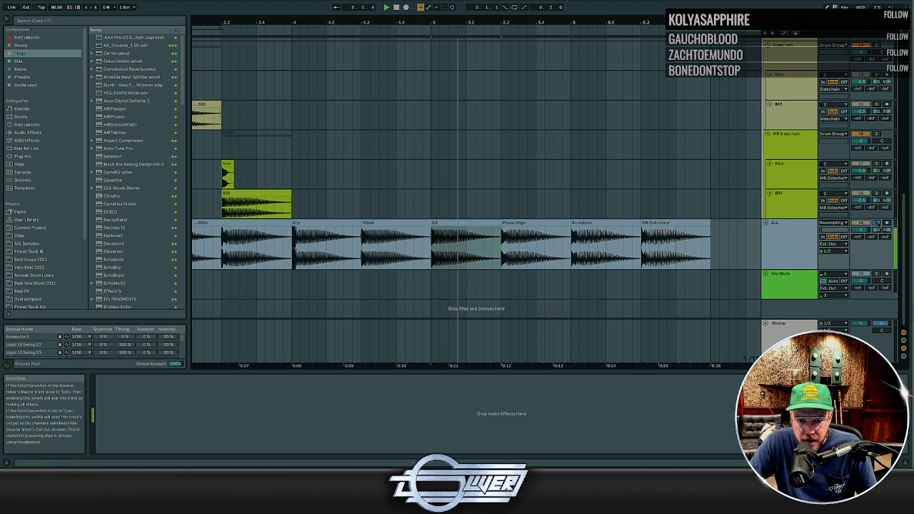
{"action": "key", "text": "space"}
{"action": "left_click", "coordinate": [877, 224]}
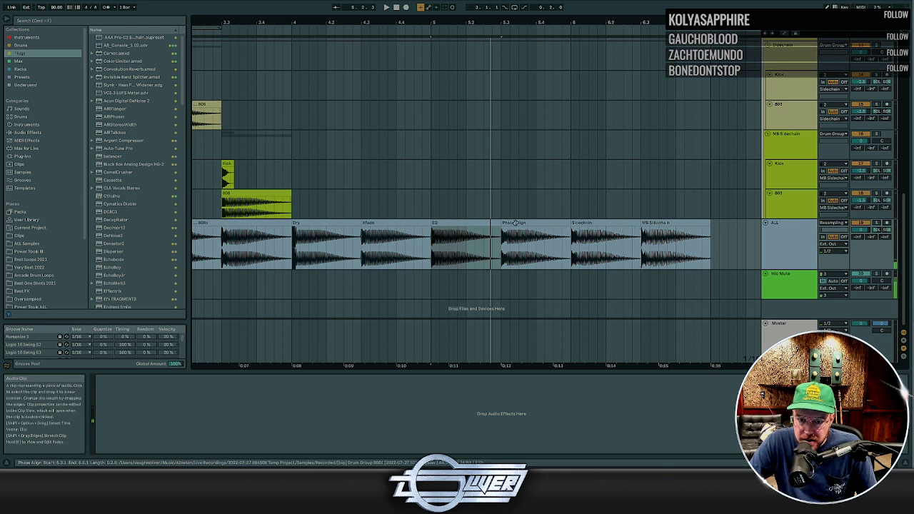
Select the Phase Align clip and audition it with the ALL track soloed, then unsolo the track
{"action": "left_click", "coordinate": [513, 223]}
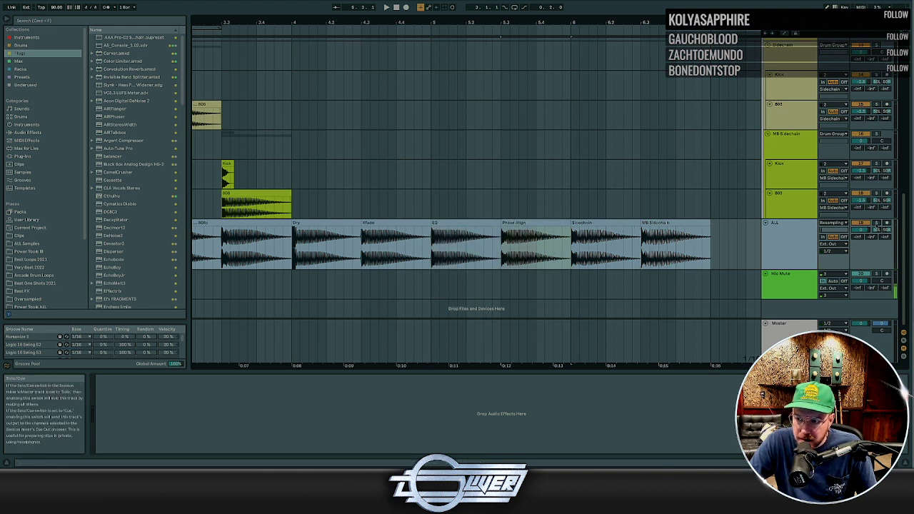
{"action": "left_click", "coordinate": [876, 224]}
{"action": "key", "text": "space"}
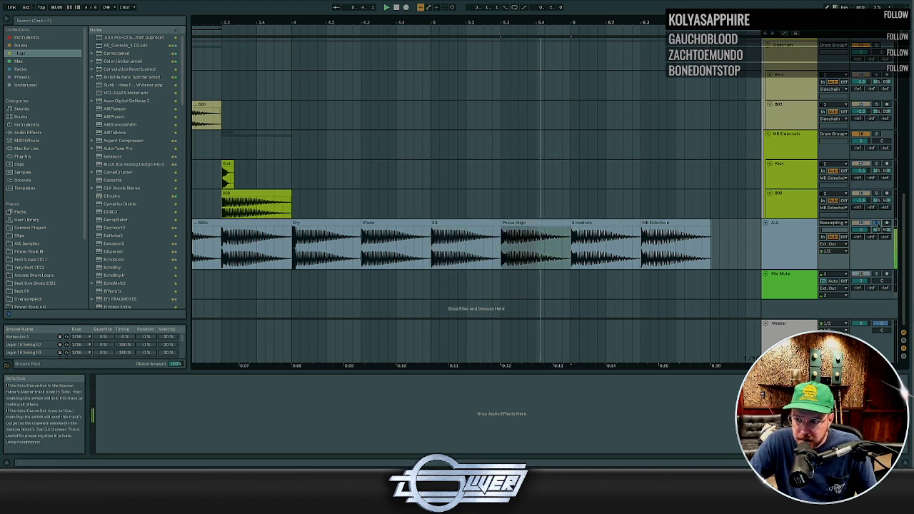
{"action": "left_click", "coordinate": [877, 223]}
Select the Sidechain clip and audition it with the ALL track soloed, then unsolo the track
{"action": "left_click", "coordinate": [611, 223]}
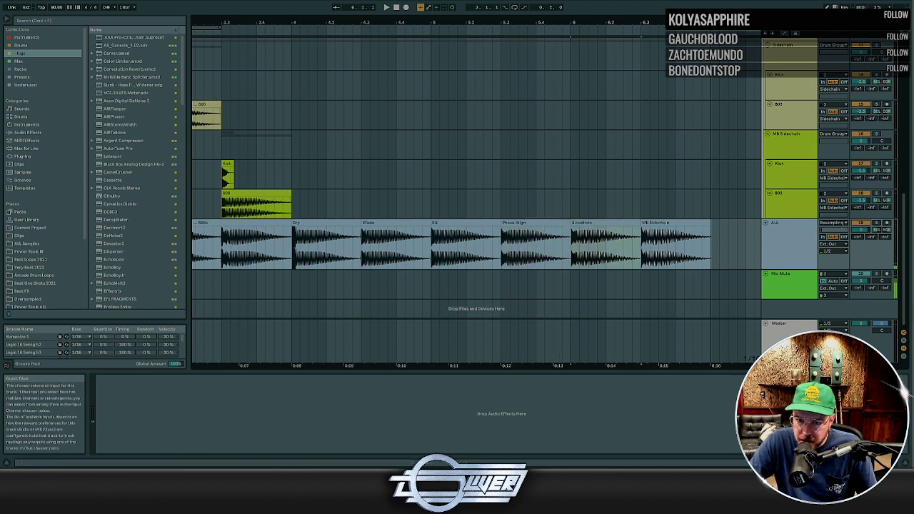
{"action": "left_click", "coordinate": [877, 224]}
{"action": "key", "text": "space"}
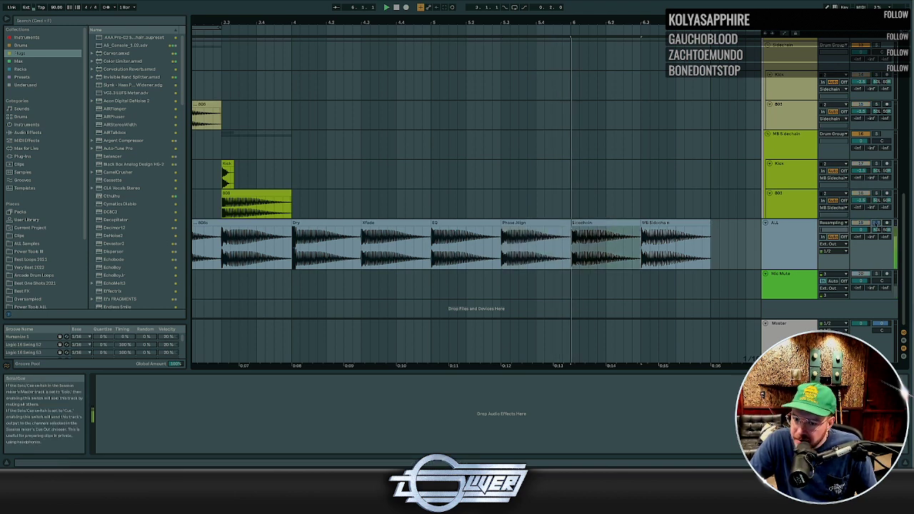
{"action": "key", "text": "space"}
{"action": "left_click", "coordinate": [876, 223]}
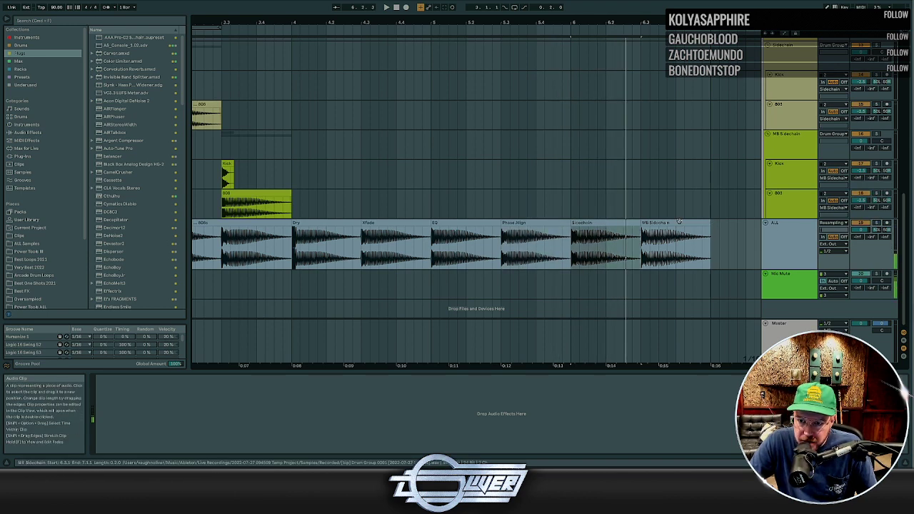
Select the MB Sidechain clip and audition it with the ALL track soloed, then unsolo the track
{"action": "left_click", "coordinate": [677, 223]}
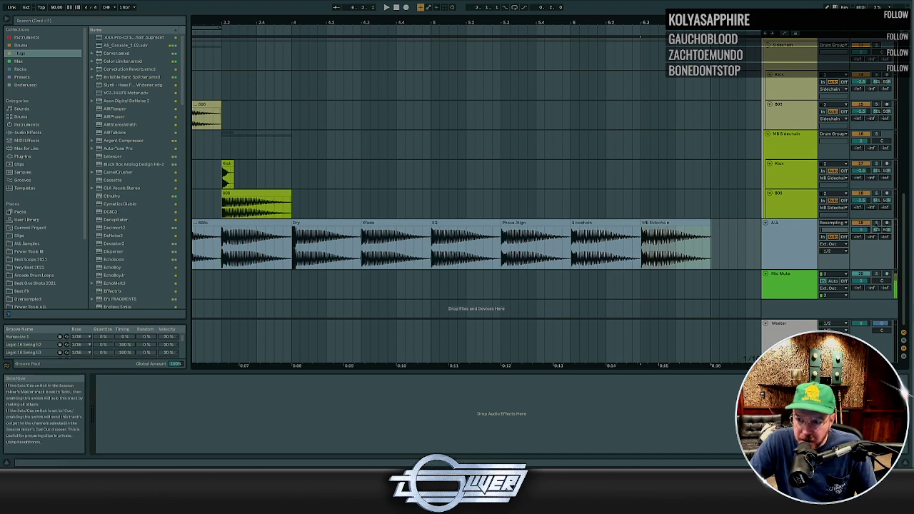
{"action": "left_click", "coordinate": [877, 224]}
{"action": "key", "text": "space"}
{"action": "key", "text": "space"}
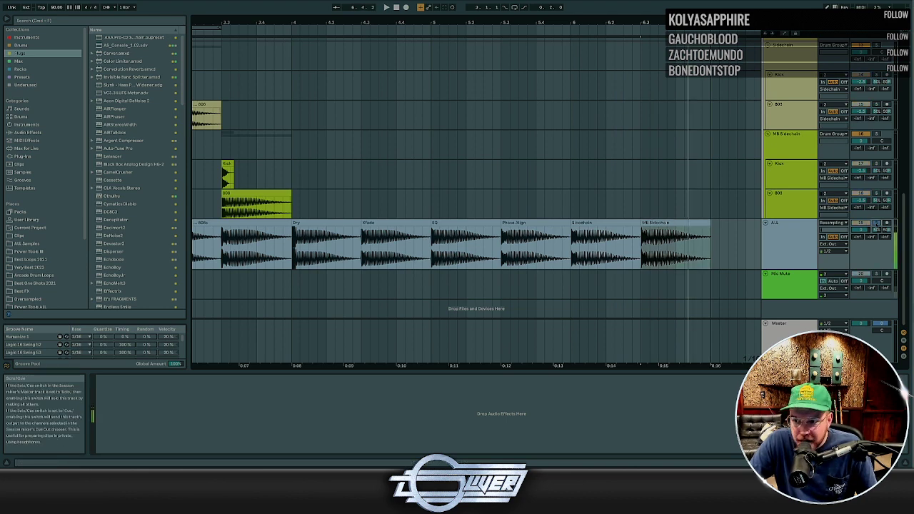
{"action": "left_click", "coordinate": [876, 223]}
Enlarge the 808s clip's waveform on the ALL track and select its range from bar 1 to bar 4
{"action": "left_click", "coordinate": [440, 203]}
{"action": "key", "text": "minus"}
{"action": "key", "text": "minus"}
{"action": "key", "text": "minus"}
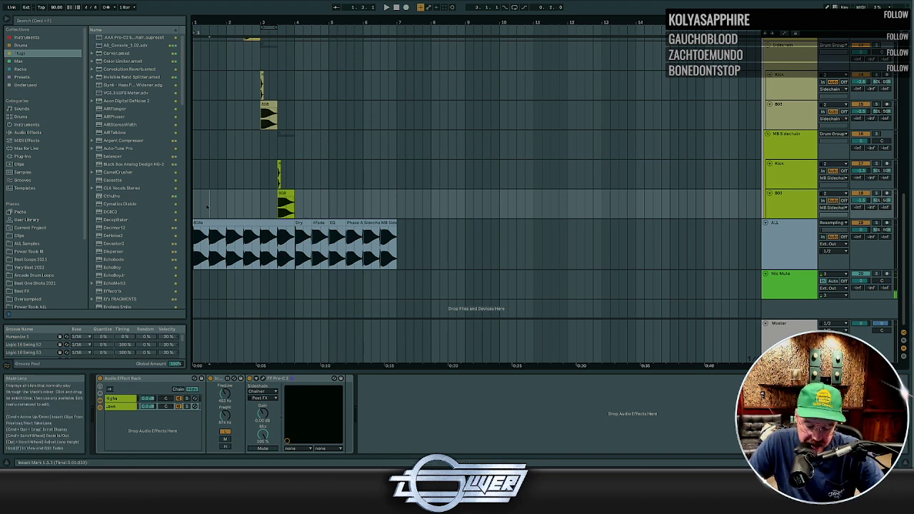
{"action": "scroll", "coordinate": [208, 207], "scroll_direction": "up", "scroll_amount": 2}
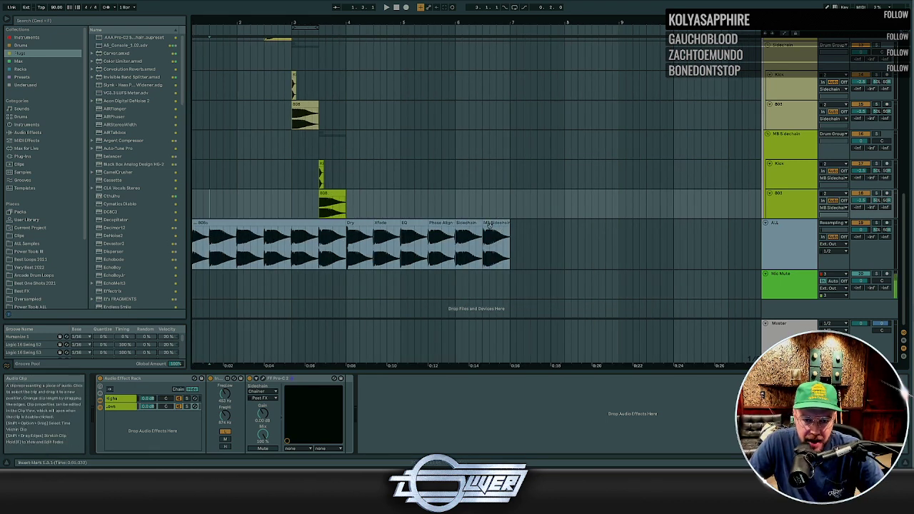
{"action": "scroll", "coordinate": [325, 243], "scroll_direction": "left", "scroll_amount": 1}
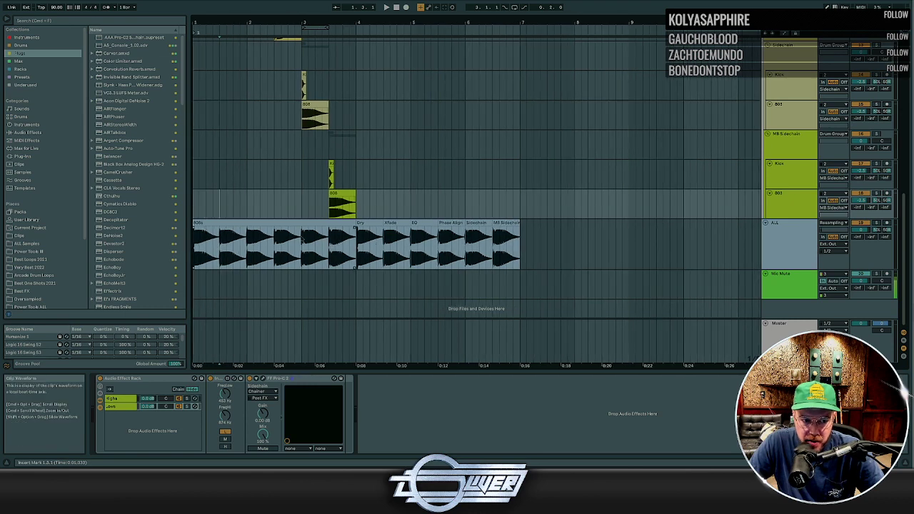
{"action": "left_click", "coordinate": [206, 232]}
{"action": "scroll", "coordinate": [207, 233], "scroll_direction": "up", "scroll_amount": 4}
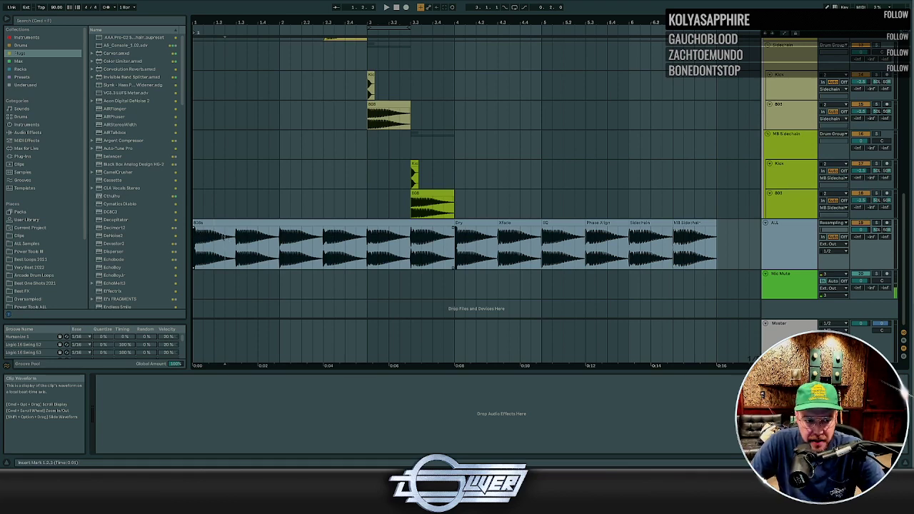
{"action": "scroll", "coordinate": [207, 233], "scroll_direction": "up", "scroll_amount": 5}
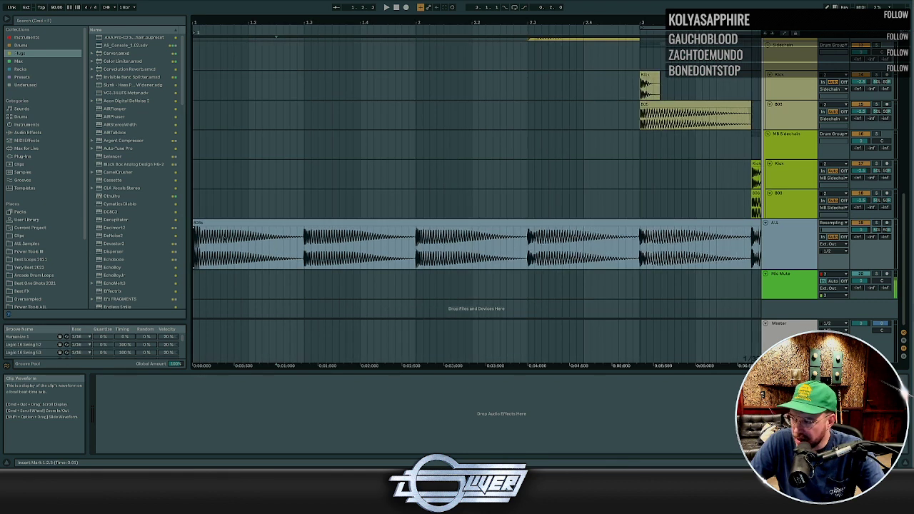
{"action": "left_click", "coordinate": [202, 234]}
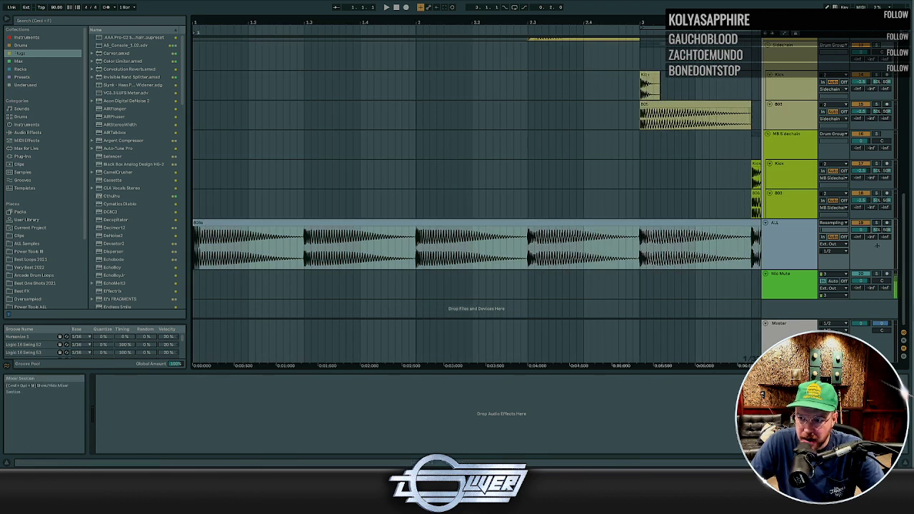
{"action": "scroll", "coordinate": [709, 211], "scroll_direction": "up", "scroll_amount": 5}
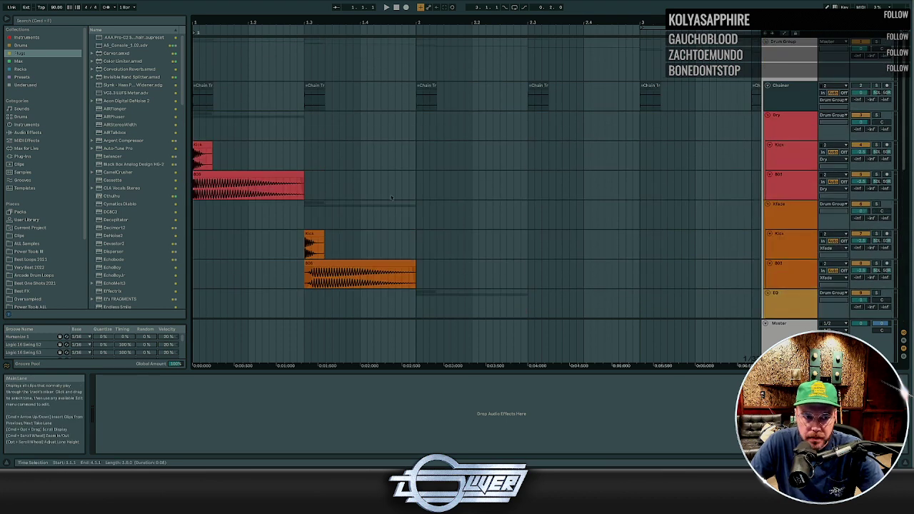
{"action": "left_click", "coordinate": [282, 153]}
{"action": "left_click", "coordinate": [779, 130]}
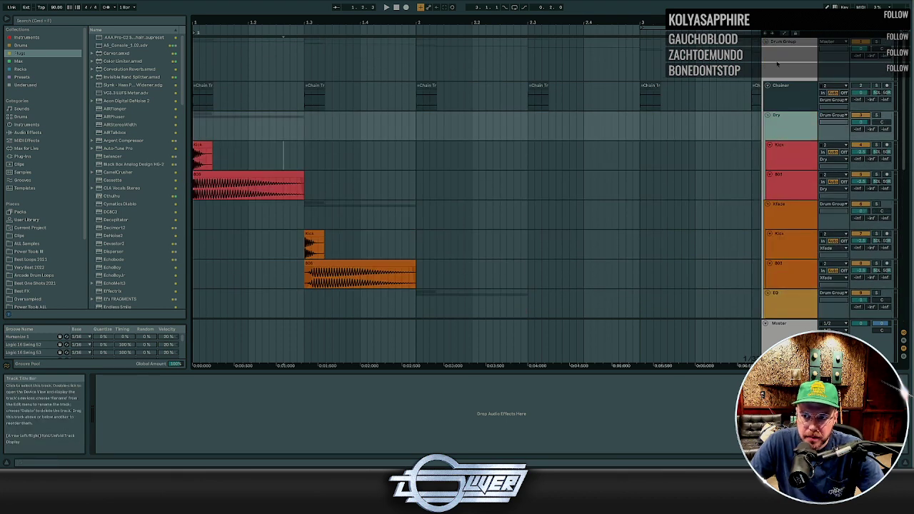
{"action": "left_click", "coordinate": [778, 64]}
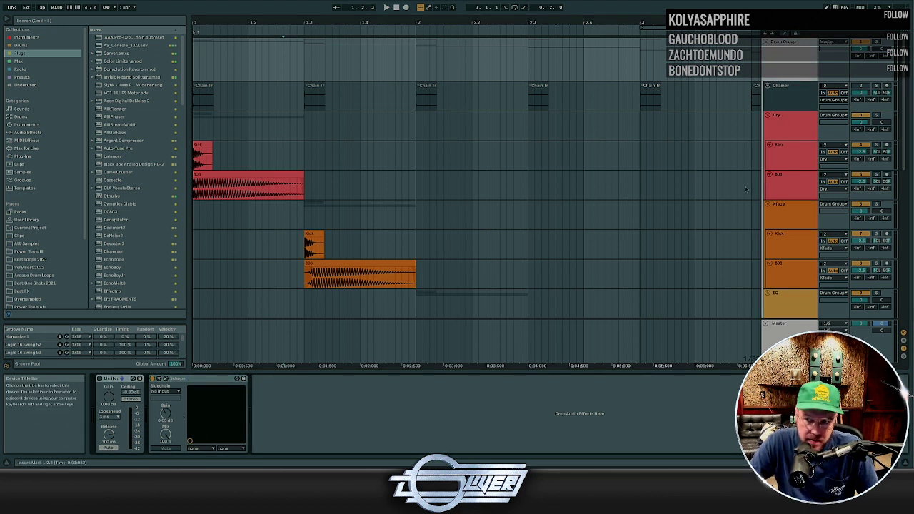
{"action": "left_click", "coordinate": [801, 131]}
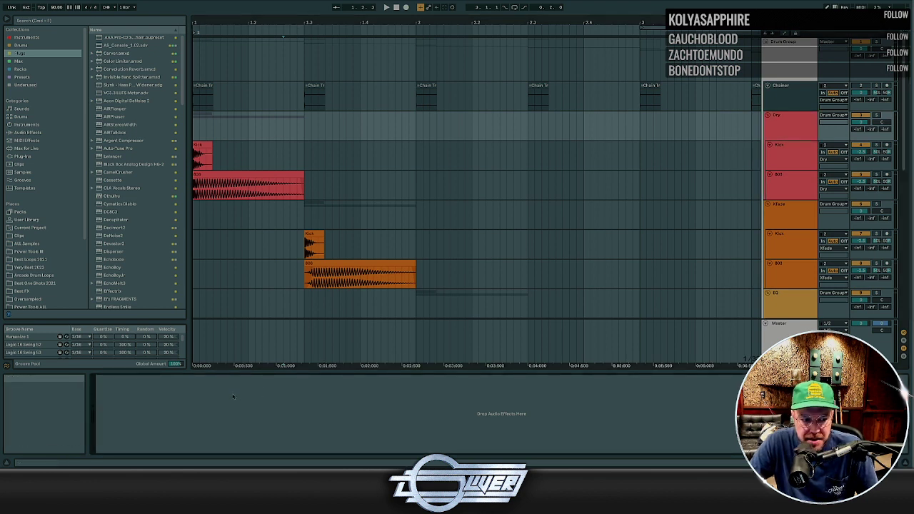
{"action": "key", "text": "super+v"}
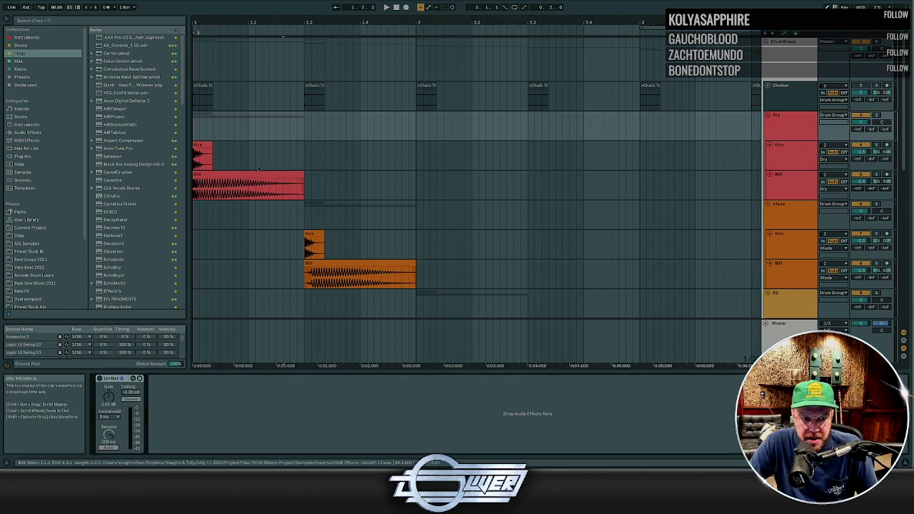
Reselect the Dry group and switch on its Limiter
{"action": "left_click", "coordinate": [289, 166]}
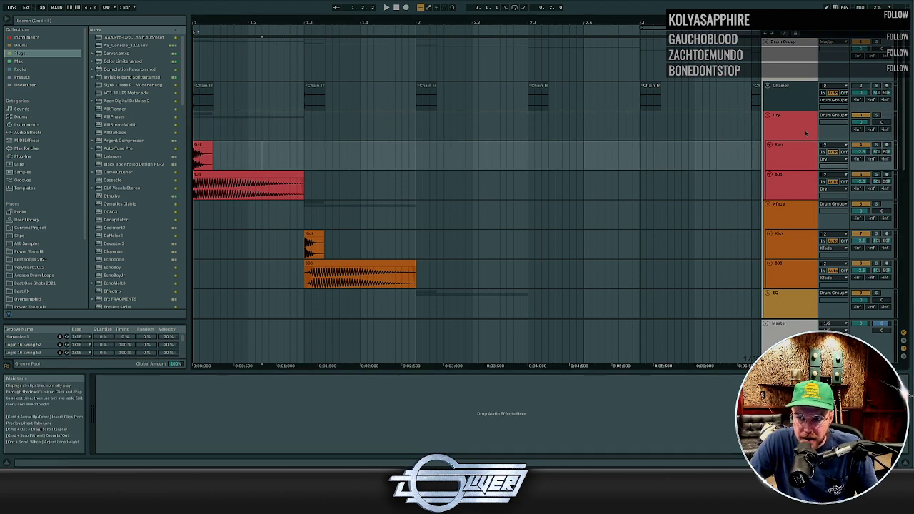
{"action": "left_click", "coordinate": [794, 129]}
{"action": "left_click", "coordinate": [99, 378]}
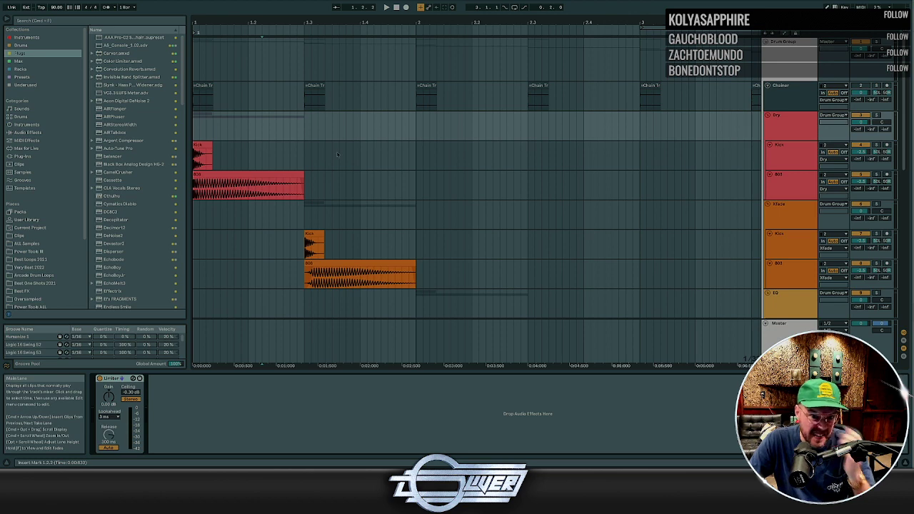
Resample the limited Dry section from bar 1 onto the [bip] Drum Group track and stop recording just past beat 1.3
{"action": "left_click_drag", "start_coordinate": [338, 154], "coordinate": [194, 156]}
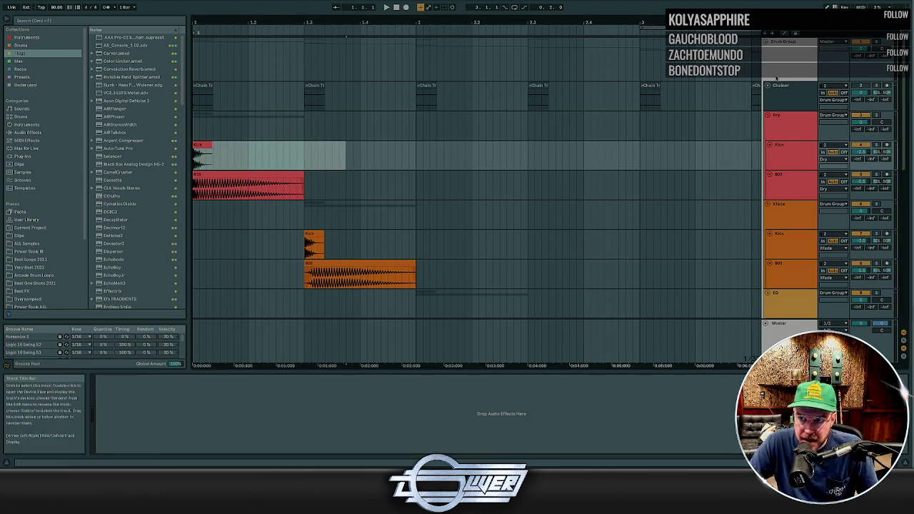
{"action": "left_click_drag", "start_coordinate": [534, 61], "coordinate": [194, 65]}
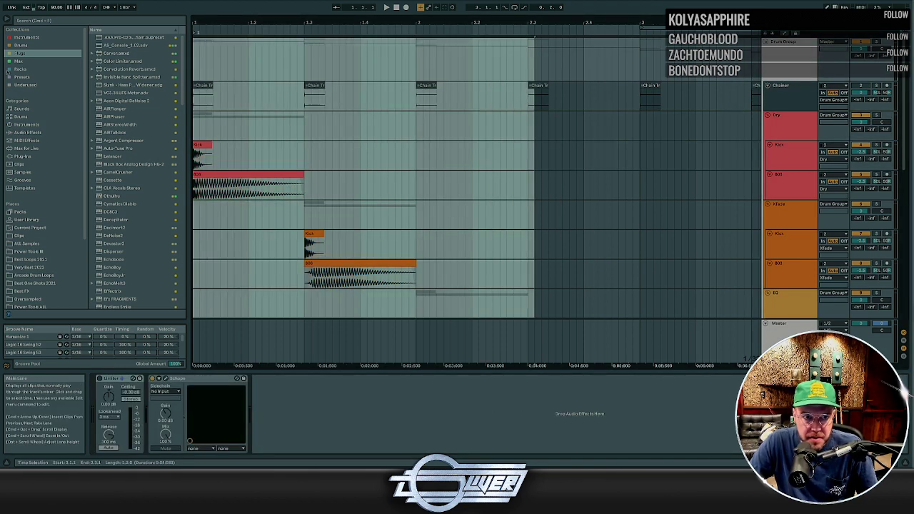
{"action": "key", "text": "Down"}
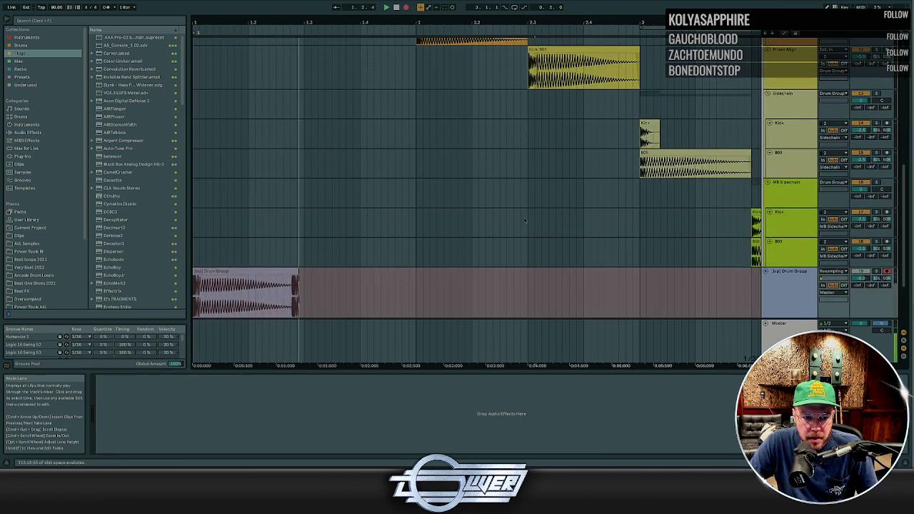
{"action": "key", "text": "space"}
Trim the new recording's excess after beat 1.3 and reset the [bip] Drum Group track's volume to 0 dB
{"action": "left_click", "coordinate": [398, 263]}
{"action": "left_click_drag", "start_coordinate": [357, 291], "coordinate": [306, 286]}
{"action": "key", "text": "Delete"}
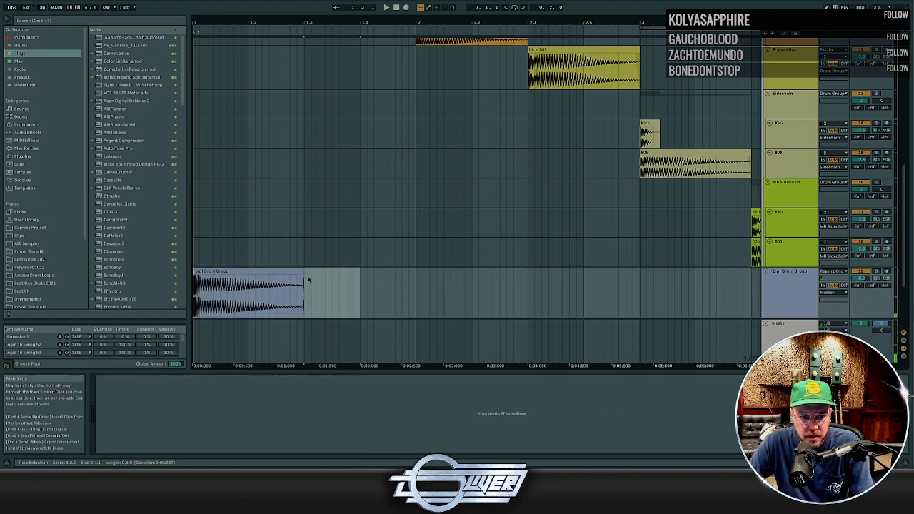
{"action": "left_click", "coordinate": [303, 277]}
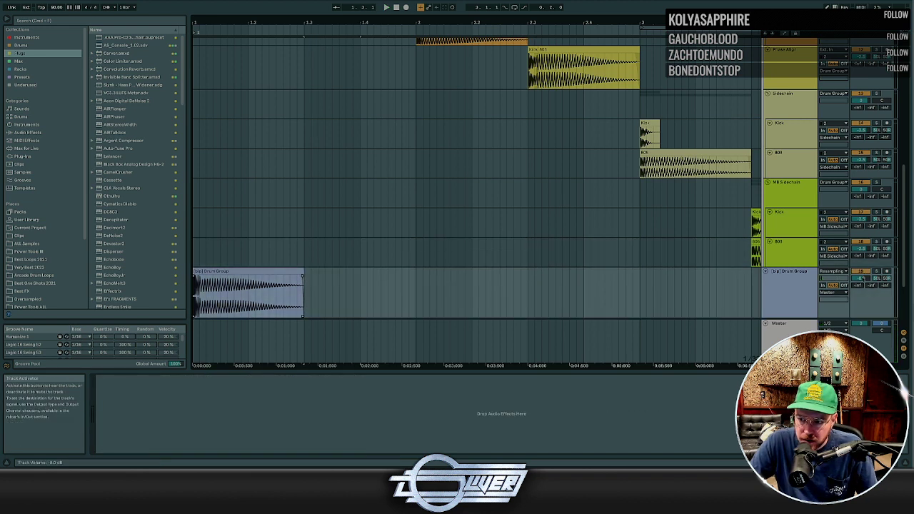
{"action": "double_click", "coordinate": [865, 279]}
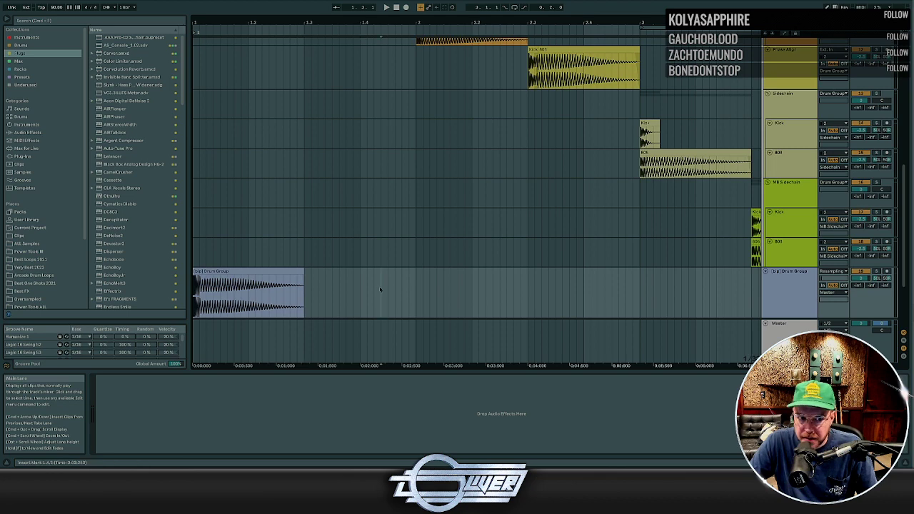
Select the resampled [bip] Drum Group clip and enlarge its track to inspect the waveform against the ALL track
{"action": "left_click", "coordinate": [245, 274]}
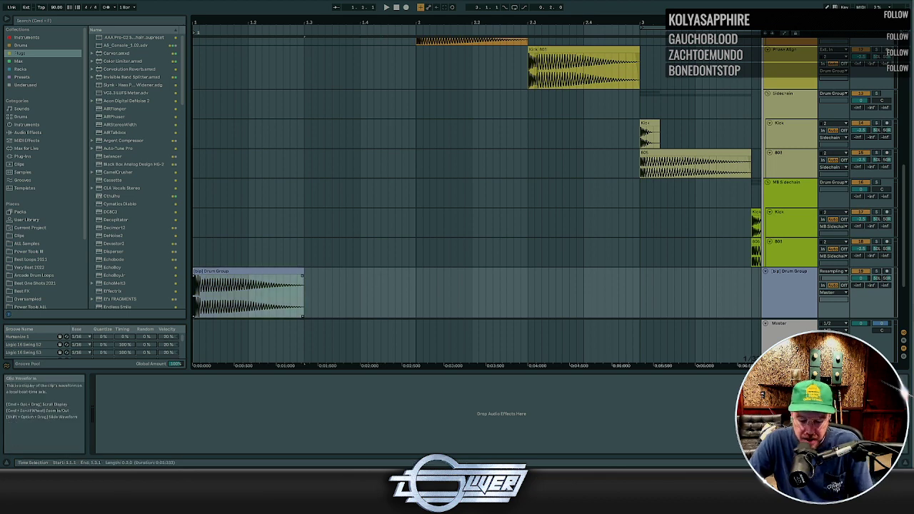
{"action": "key", "text": "z"}
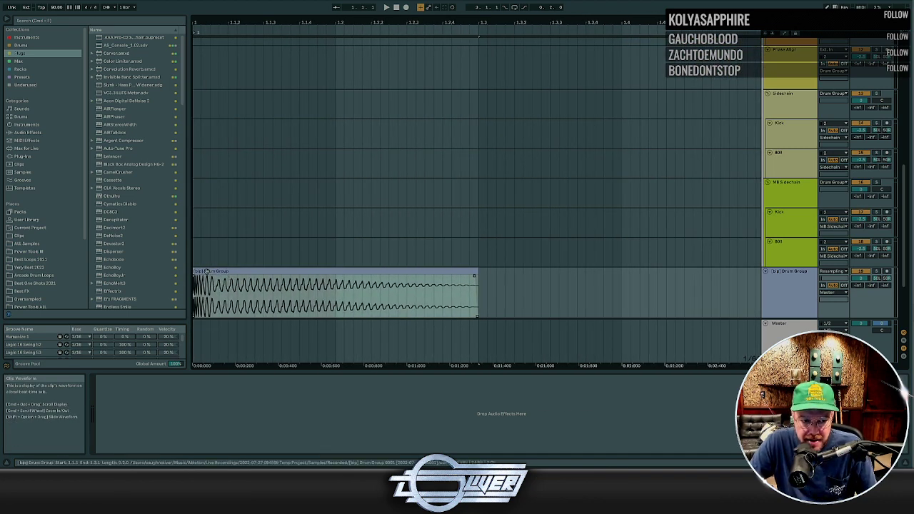
{"action": "scroll", "coordinate": [789, 303], "scroll_direction": "down", "scroll_amount": 3}
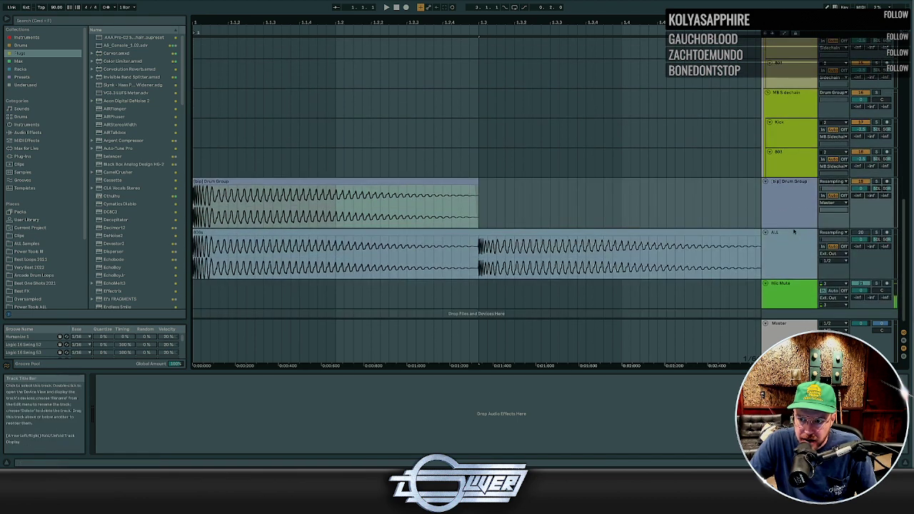
{"action": "left_click_drag", "start_coordinate": [793, 229], "coordinate": [793, 279]}
{"action": "left_click", "coordinate": [223, 181]}
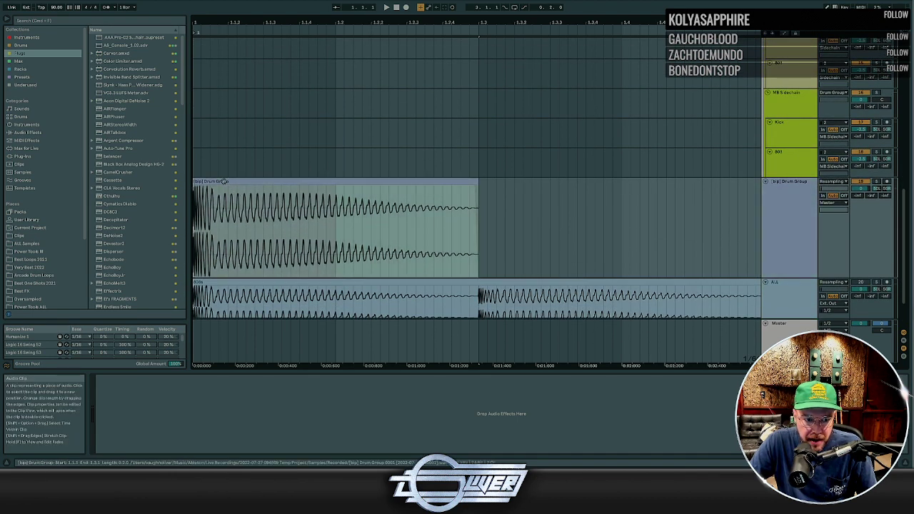
{"action": "left_click", "coordinate": [412, 224]}
{"action": "key", "text": "minus"}
{"action": "key", "text": "minus"}
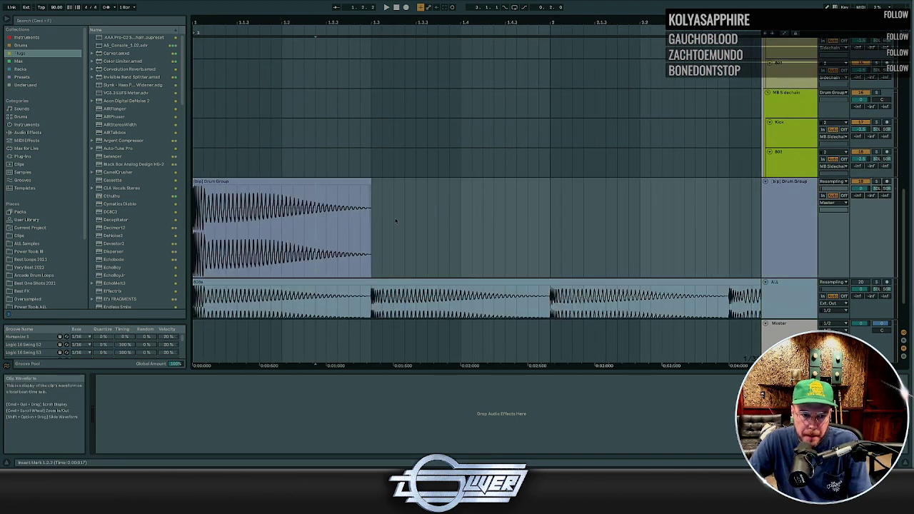
Audition the resampled clip with the [bip] Drum Group track soloed
{"action": "left_click", "coordinate": [233, 182]}
{"action": "left_click", "coordinate": [878, 182]}
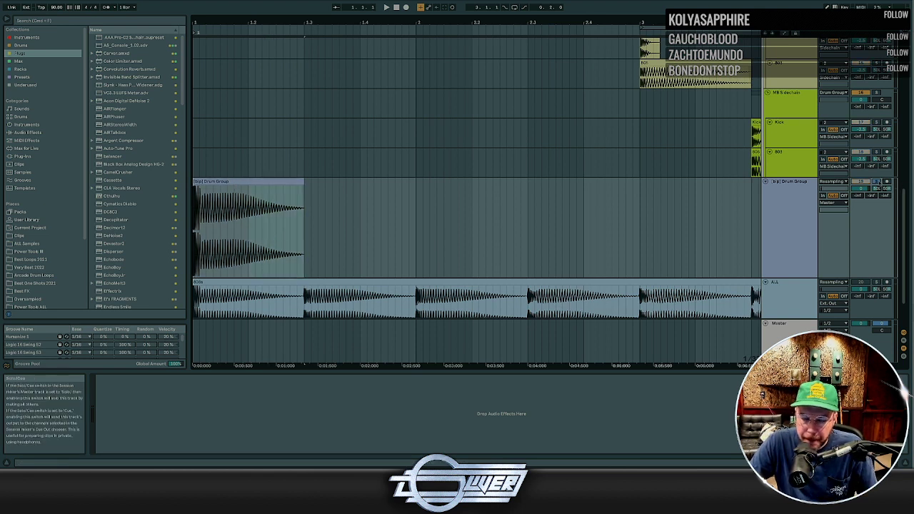
{"action": "key", "text": "space"}
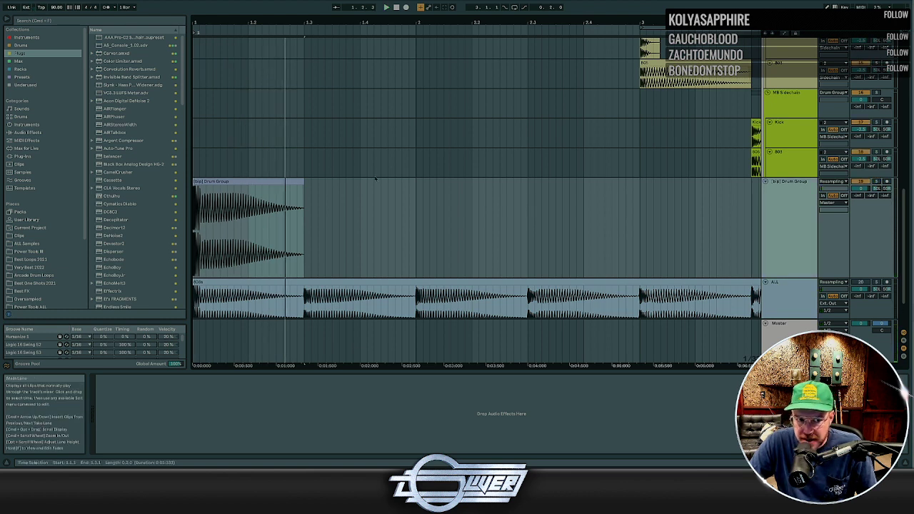
Examine the opening cycles of the resampled clip's waveform up close and reselect the clip
{"action": "left_click", "coordinate": [182, 222]}
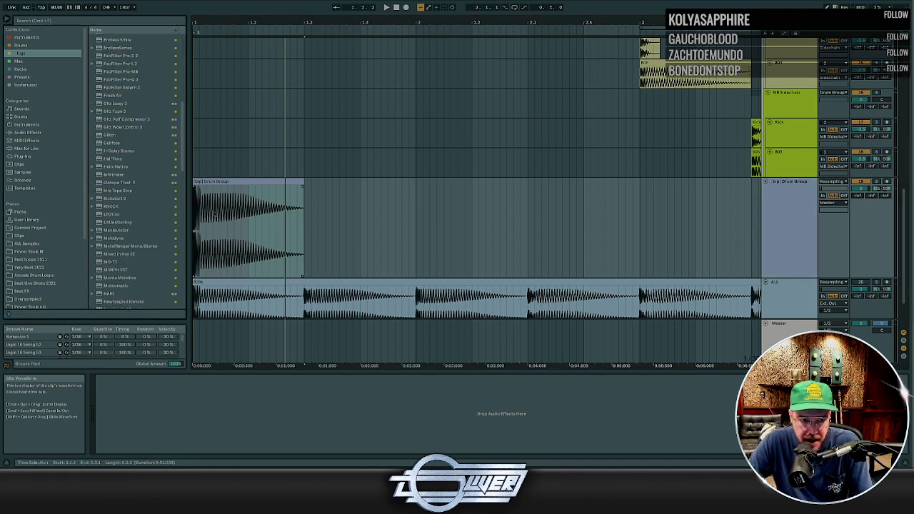
{"action": "scroll", "coordinate": [217, 214], "scroll_direction": "up", "scroll_amount": 5}
{"action": "scroll", "coordinate": [218, 214], "scroll_direction": "up", "scroll_amount": 6}
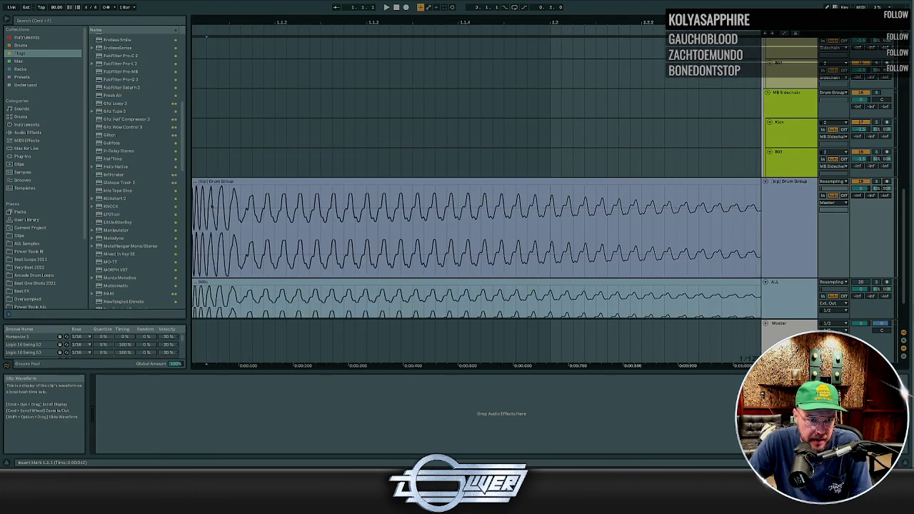
{"action": "left_click", "coordinate": [621, 181]}
{"action": "scroll", "coordinate": [636, 202], "scroll_direction": "down", "scroll_amount": 2}
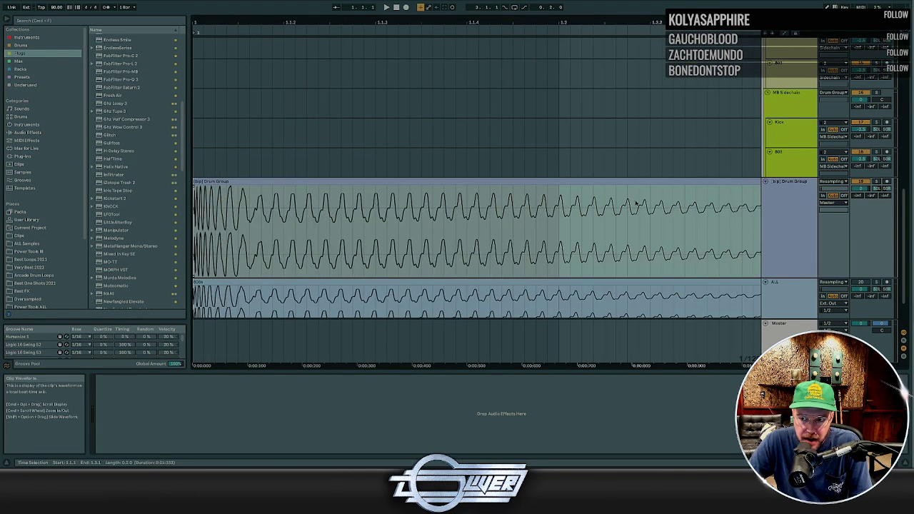
{"action": "scroll", "coordinate": [273, 212], "scroll_direction": "down", "scroll_amount": 8}
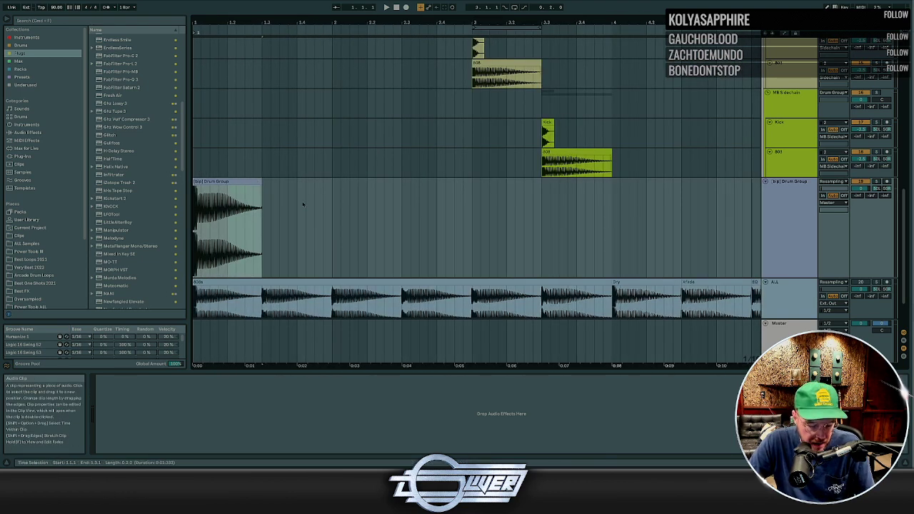
Paste a copy of the resampled clip at 5.3.1, directly above the Phase Align clip
{"action": "scroll", "coordinate": [582, 213], "scroll_direction": "right", "scroll_amount": 5}
{"action": "left_click", "coordinate": [589, 214]}
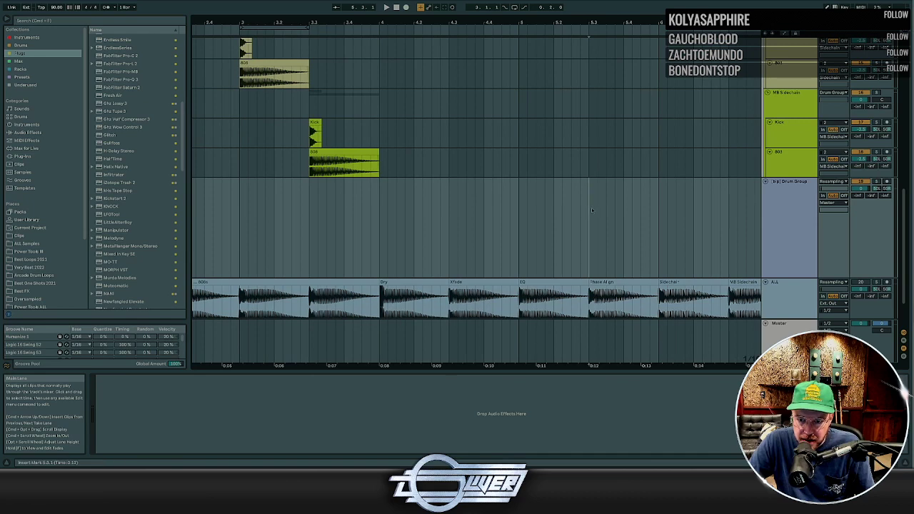
{"action": "key", "text": "super+v"}
{"action": "left_click", "coordinate": [605, 215]}
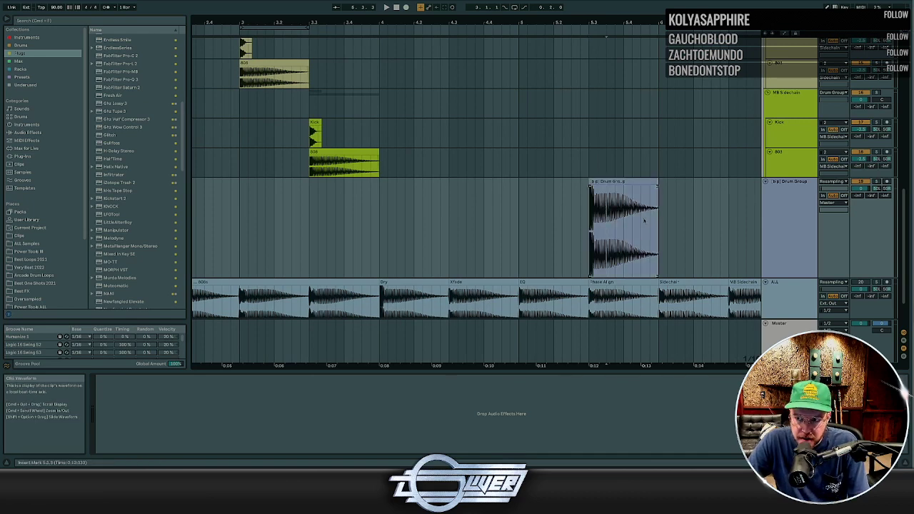
Enlarge the ALL track and compare the copied clip's waveform with the Phase Align clip beneath it
{"action": "scroll", "coordinate": [636, 220], "scroll_direction": "up", "scroll_amount": 5}
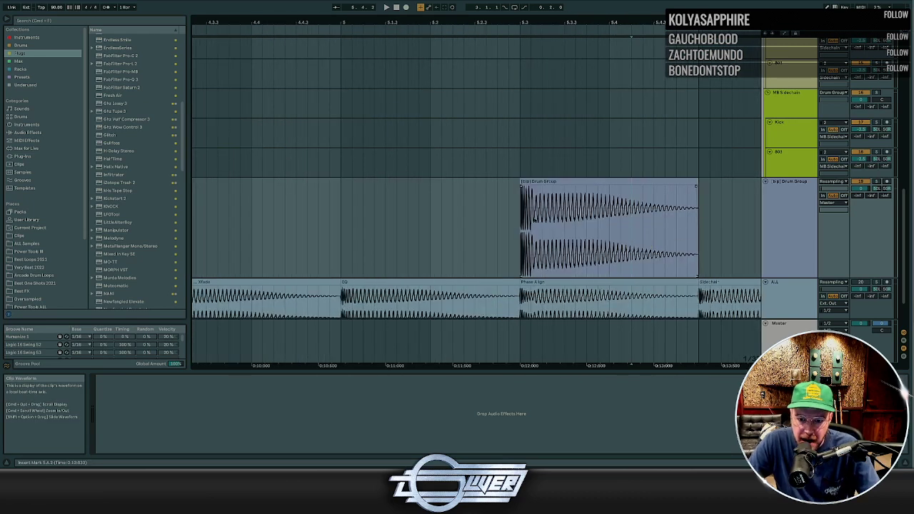
{"action": "scroll", "coordinate": [619, 234], "scroll_direction": "down", "scroll_amount": 3}
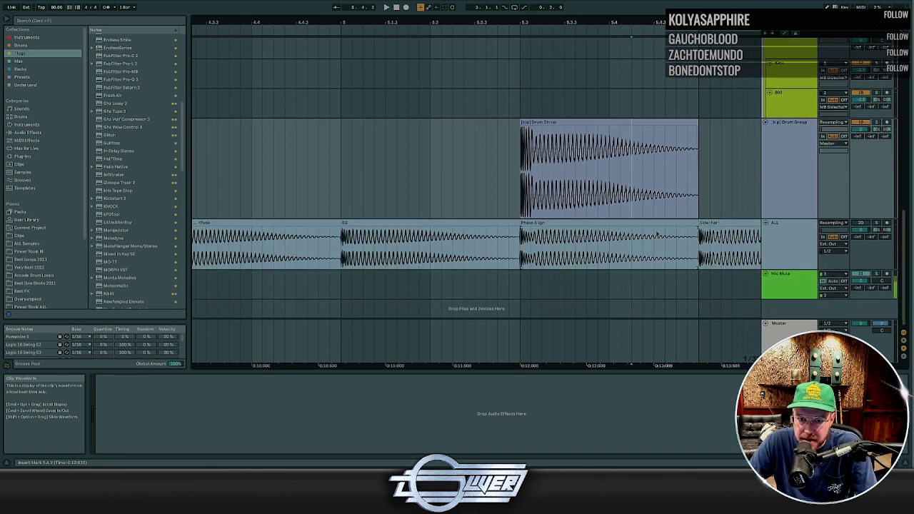
{"action": "left_click_drag", "start_coordinate": [787, 269], "coordinate": [789, 289]}
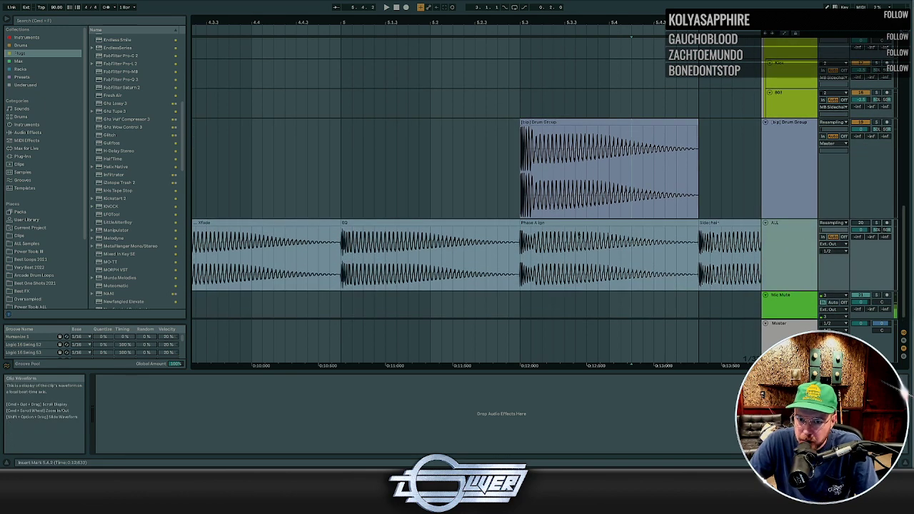
{"action": "left_click", "coordinate": [533, 234]}
{"action": "key", "text": "plus"}
{"action": "key", "text": "plus"}
{"action": "key", "text": "plus"}
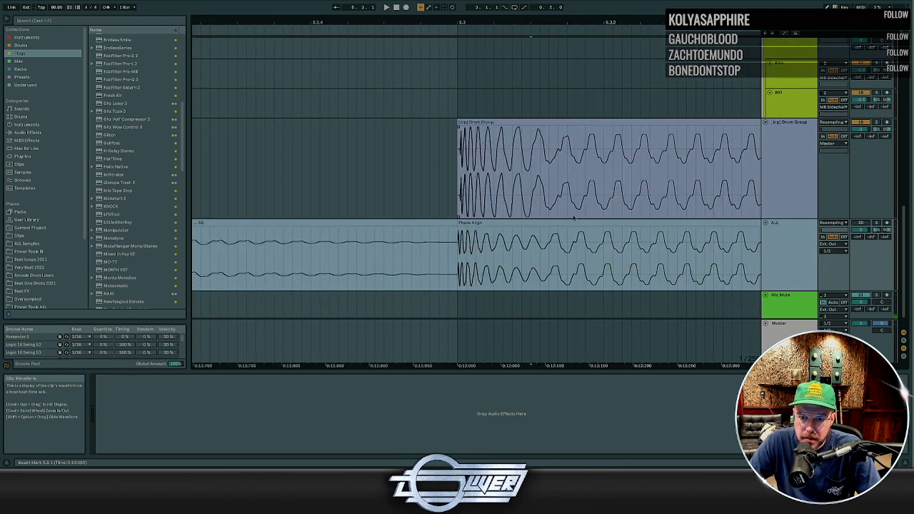
{"action": "key", "text": "minus"}
{"action": "key", "text": "minus"}
{"action": "key", "text": "minus"}
{"action": "key", "text": "minus"}
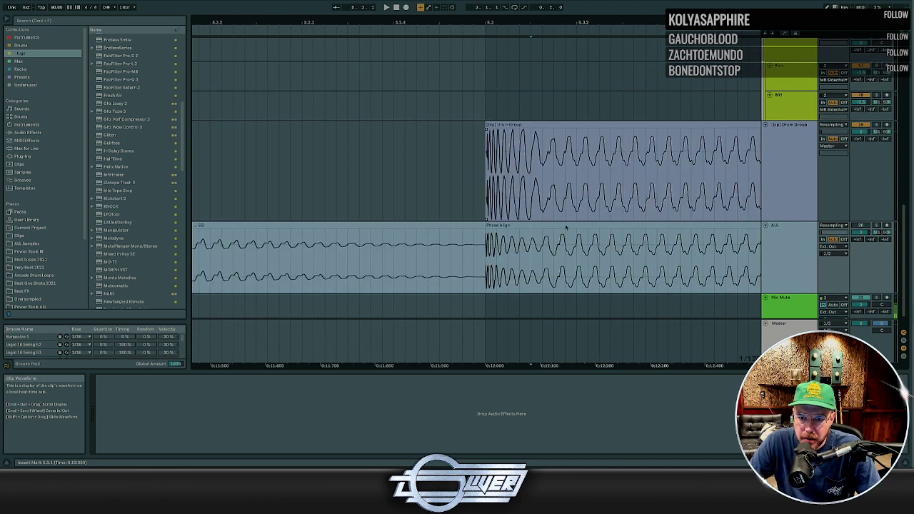
{"action": "key", "text": "minus"}
Delete the copied clip above the Phase Align clip on the [bip] Drum Group track
{"action": "left_click_drag", "start_coordinate": [561, 161], "coordinate": [349, 189]}
{"action": "key", "text": "Delete"}
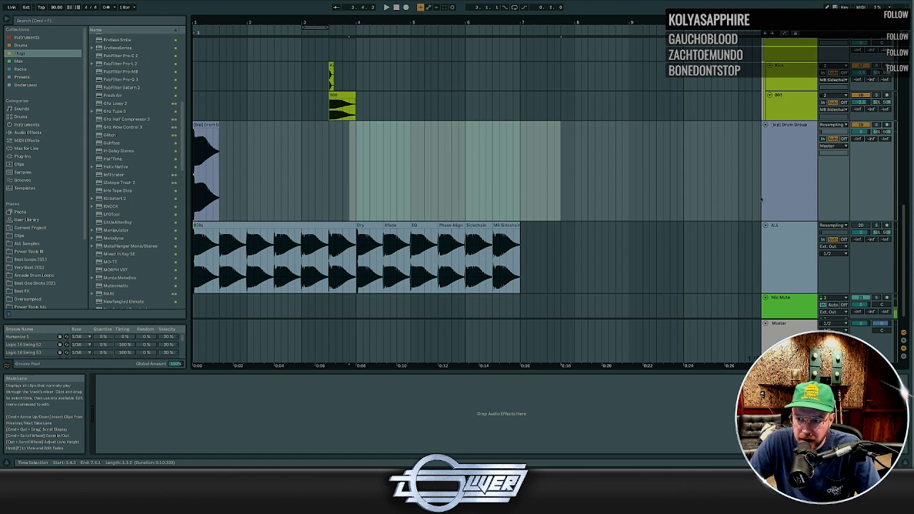
{"action": "left_click", "coordinate": [763, 198]}
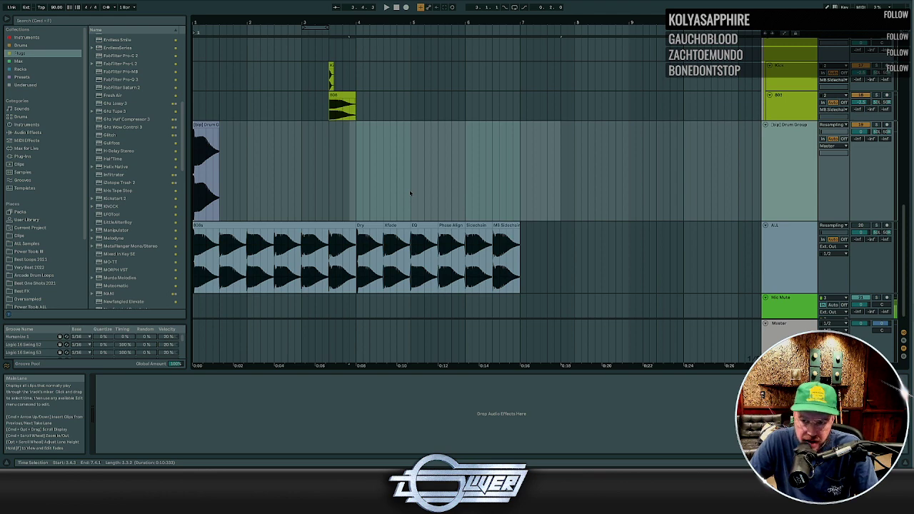
Enlarge the [bip] Drum Group track and audition its resampled clip from bar 1 with the track soloed
{"action": "key", "text": "h"}
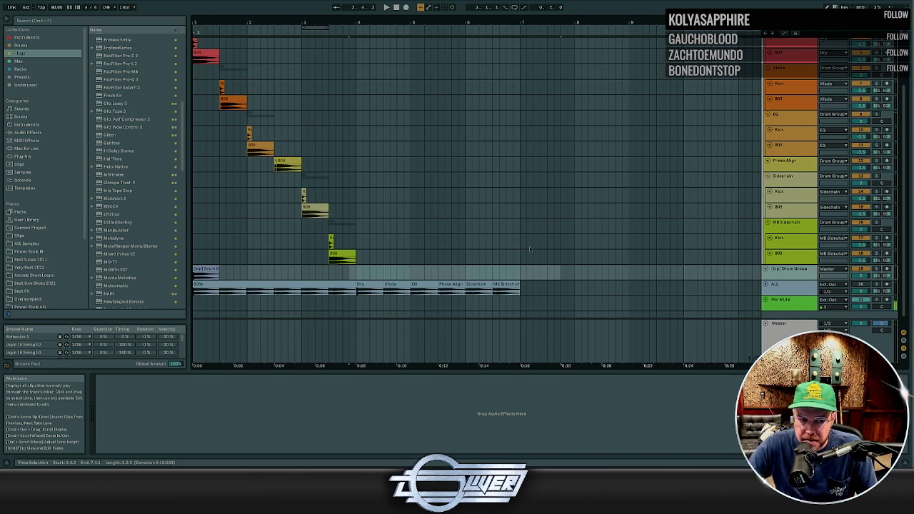
{"action": "left_click_drag", "start_coordinate": [776, 279], "coordinate": [776, 308]}
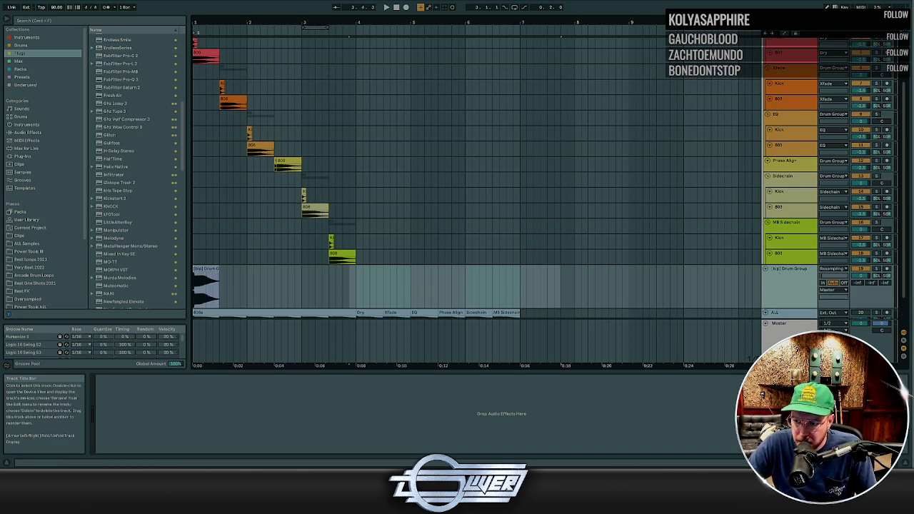
{"action": "scroll", "coordinate": [474, 271], "scroll_direction": "down", "scroll_amount": 3}
{"action": "left_click_drag", "start_coordinate": [281, 248], "coordinate": [195, 252]}
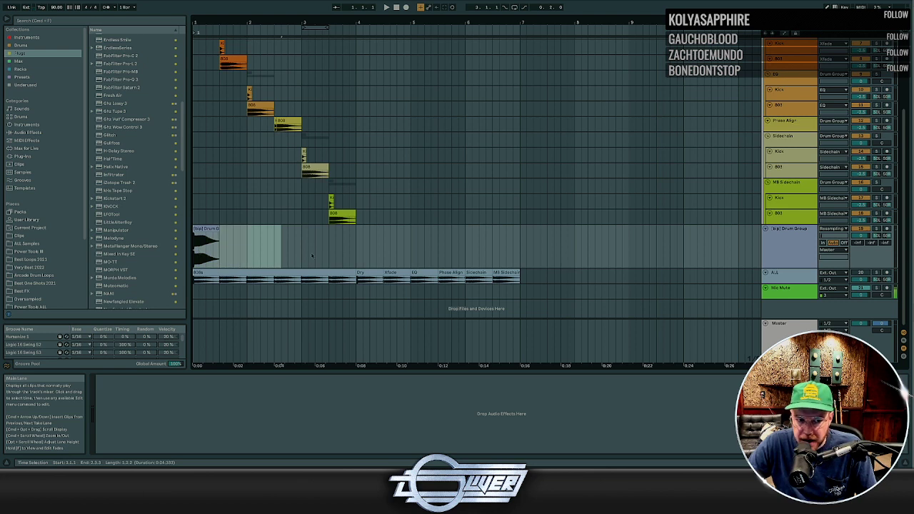
{"action": "left_click", "coordinate": [876, 230]}
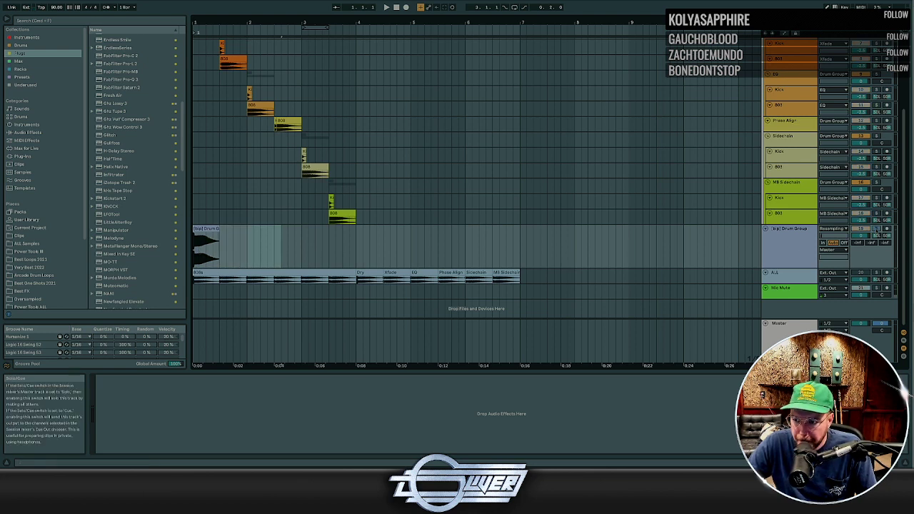
{"action": "key", "text": "space"}
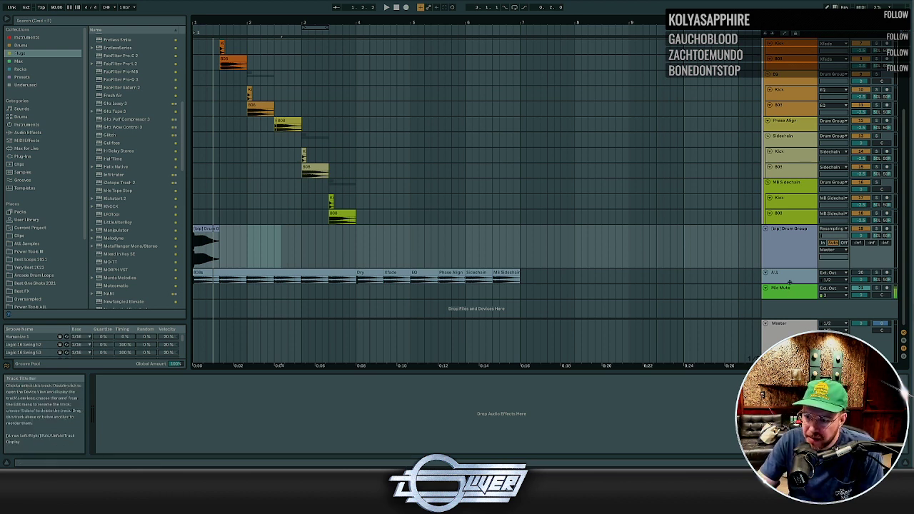
Enlarge the ALL track and select its labelled technique clips in turn, ending with MB Sidechain
{"action": "left_click_drag", "start_coordinate": [790, 283], "coordinate": [790, 305]}
{"action": "scroll", "coordinate": [731, 293], "scroll_direction": "down", "scroll_amount": 1}
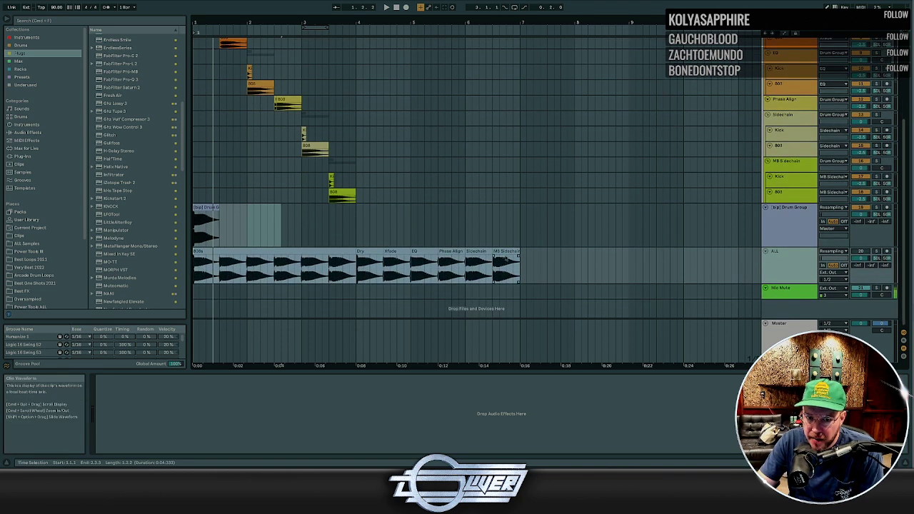
{"action": "left_click", "coordinate": [377, 255]}
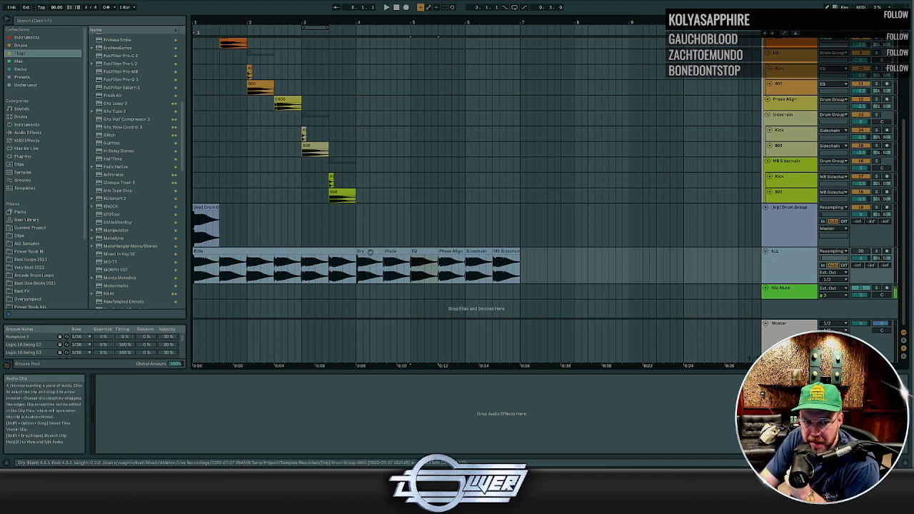
{"action": "left_click", "coordinate": [394, 252]}
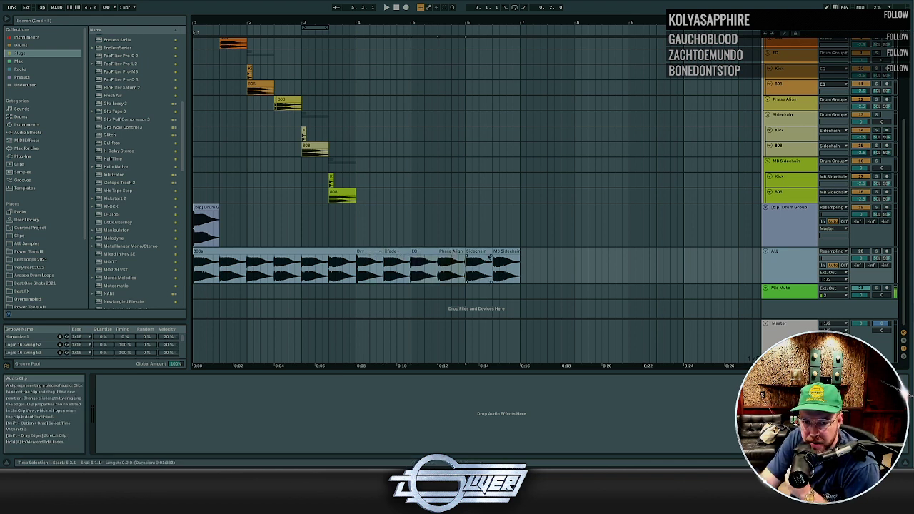
{"action": "left_click", "coordinate": [506, 252]}
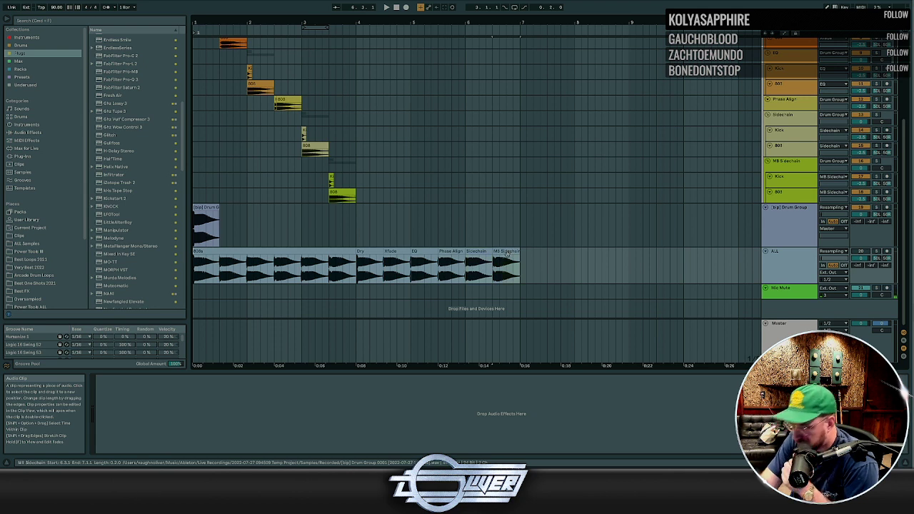
Examine the Kick and 808 clips of the Xfade group up close against the neighbouring technique clips
{"action": "left_click", "coordinate": [373, 251]}
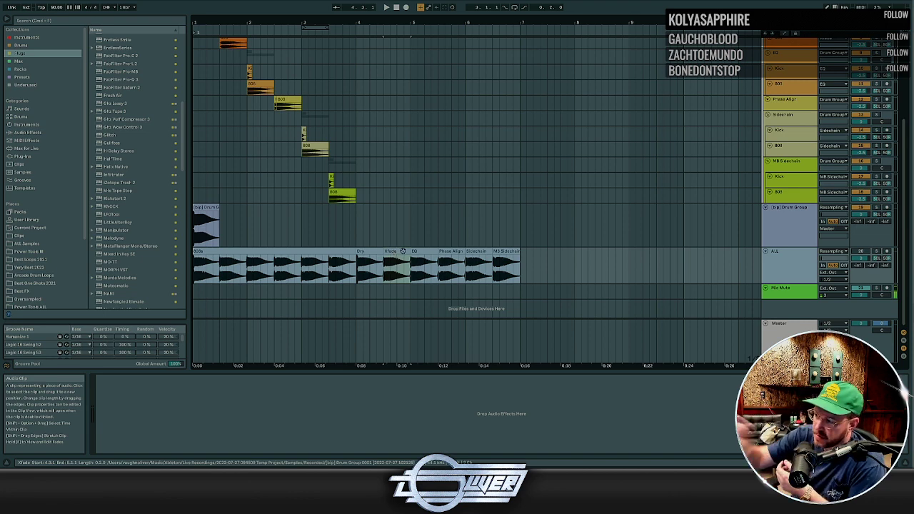
{"action": "scroll", "coordinate": [300, 171], "scroll_direction": "up", "scroll_amount": 3}
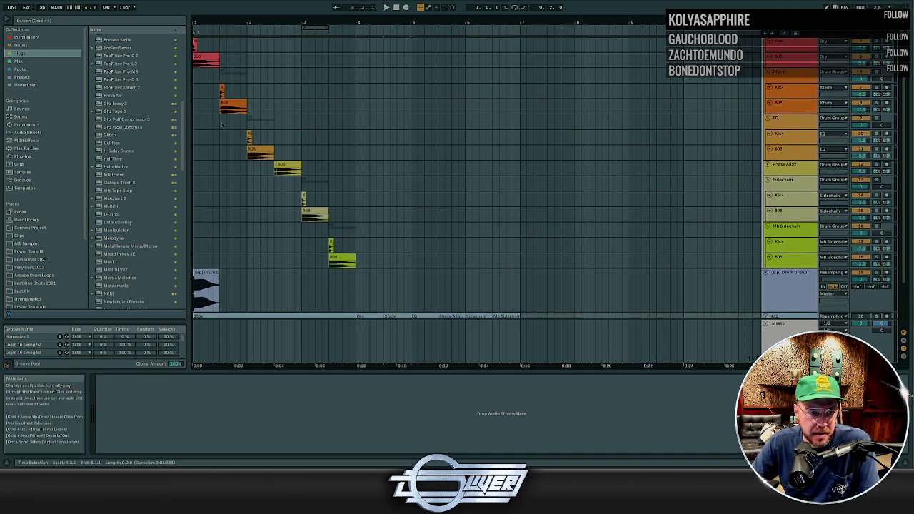
{"action": "left_click", "coordinate": [222, 127]}
{"action": "key", "text": "plus"}
{"action": "key", "text": "plus"}
{"action": "key", "text": "plus"}
{"action": "key", "text": "plus"}
{"action": "left_click", "coordinate": [286, 102]}
{"action": "key", "text": "plus"}
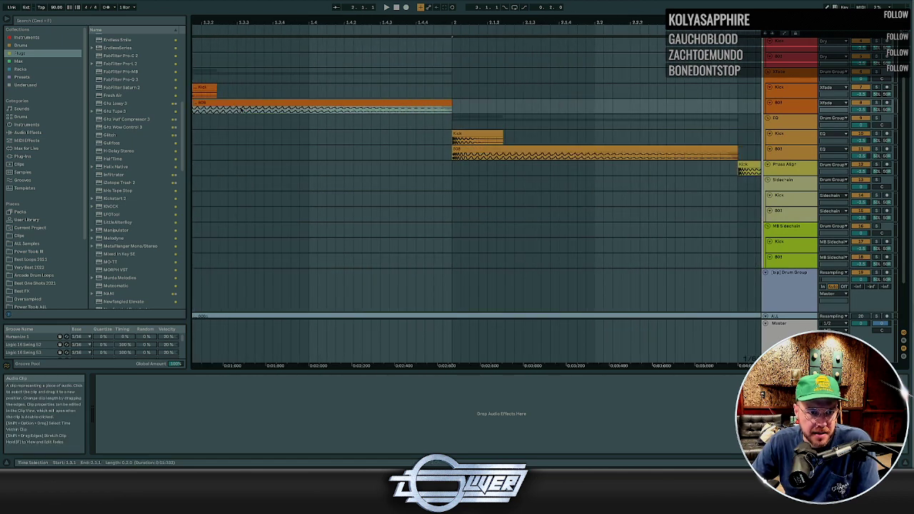
{"action": "key", "text": "minus"}
{"action": "key", "text": "minus"}
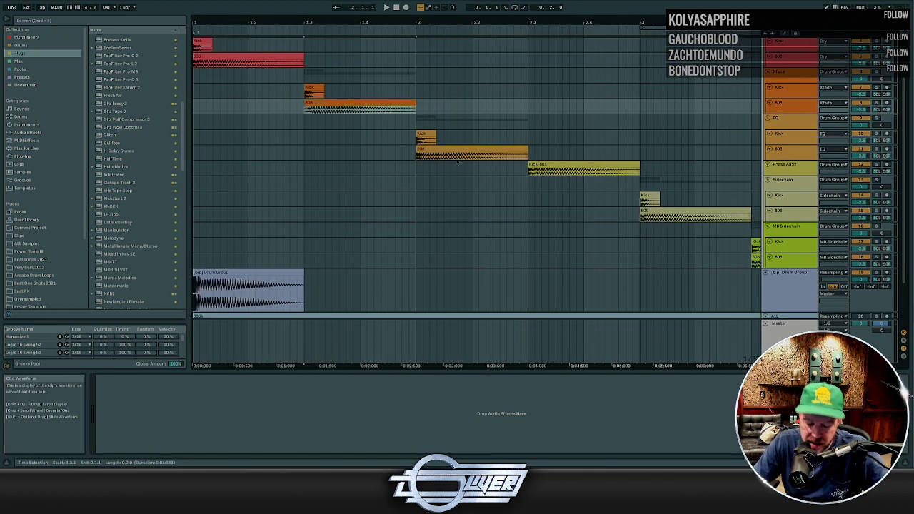
{"action": "key", "text": "minus"}
{"action": "key", "text": "minus"}
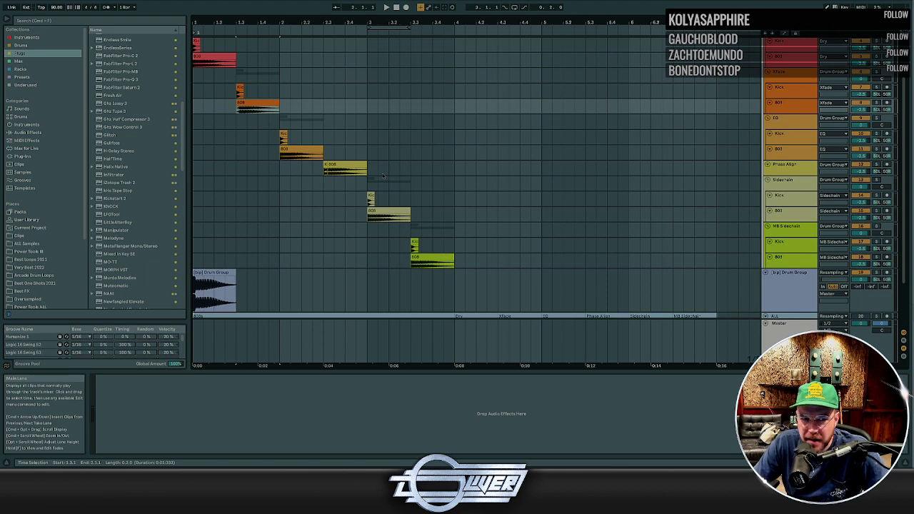
Examine the waveform of the combined kick and 808 clip on the Phase Align track, enlarging the track and restoring its height
{"action": "scroll", "coordinate": [398, 220], "scroll_direction": "down", "scroll_amount": 3}
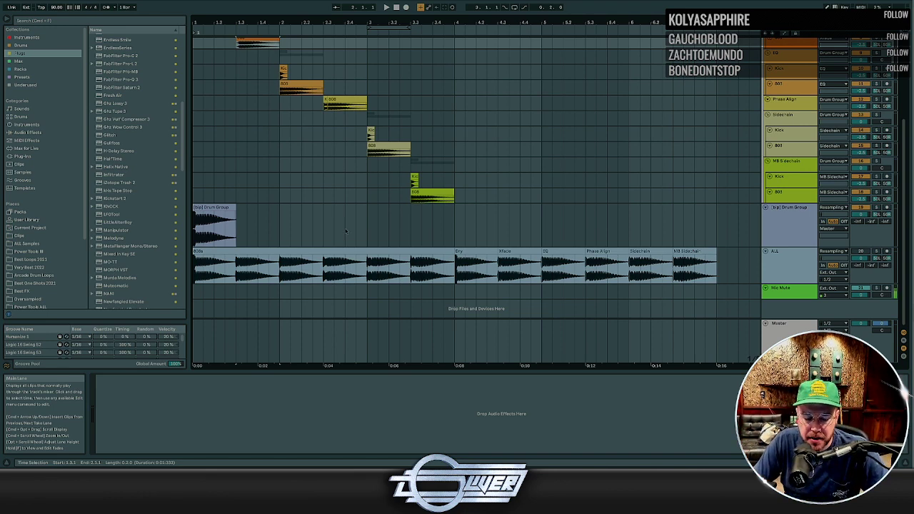
{"action": "left_click", "coordinate": [315, 109]}
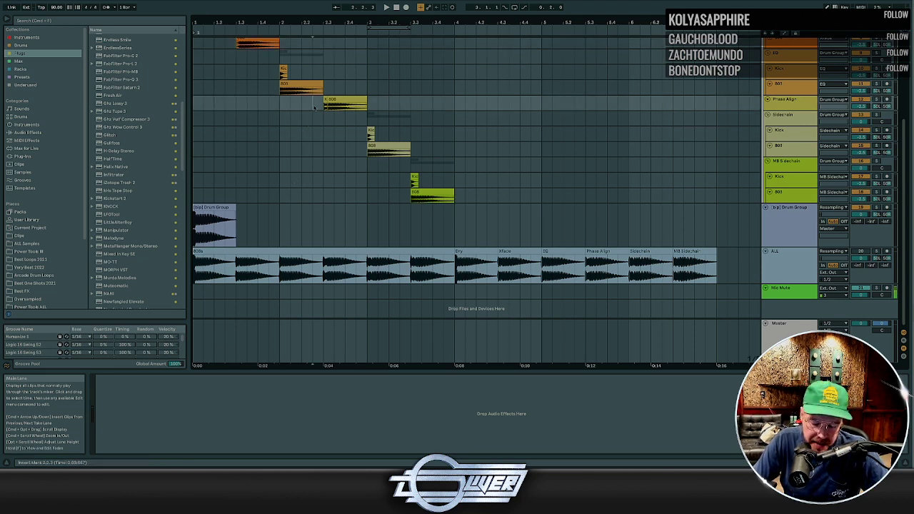
{"action": "scroll", "coordinate": [317, 113], "scroll_direction": "up", "scroll_amount": 2}
{"action": "scroll", "coordinate": [319, 114], "scroll_direction": "up", "scroll_amount": 2}
{"action": "left_click", "coordinate": [360, 101]}
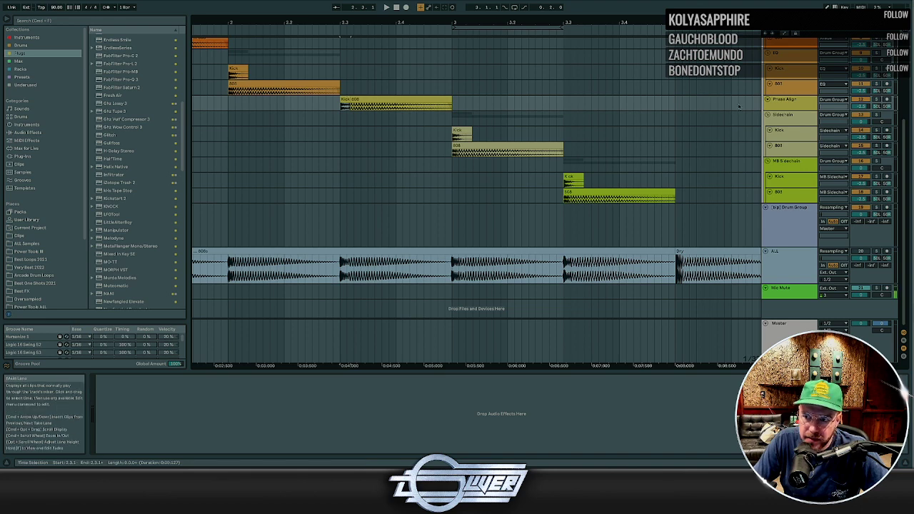
{"action": "left_click_drag", "start_coordinate": [784, 111], "coordinate": [784, 140]}
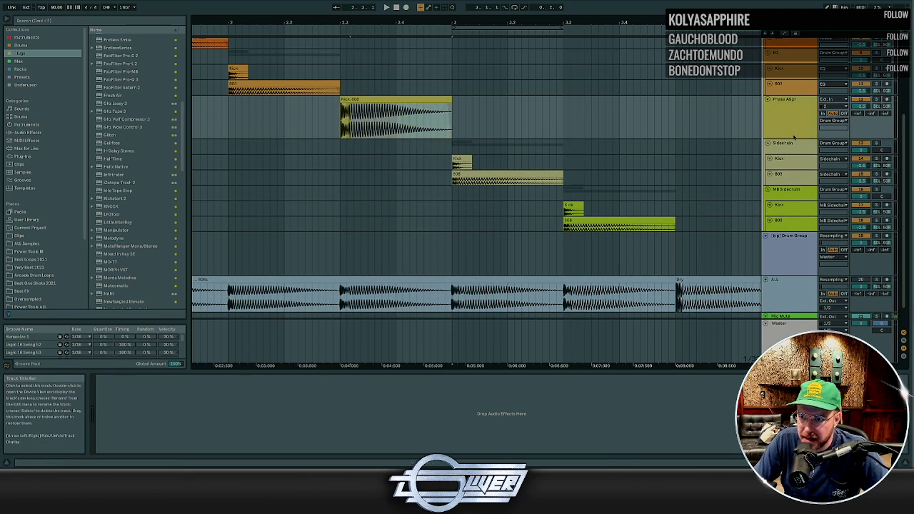
{"action": "left_click_drag", "start_coordinate": [788, 136], "coordinate": [788, 113]}
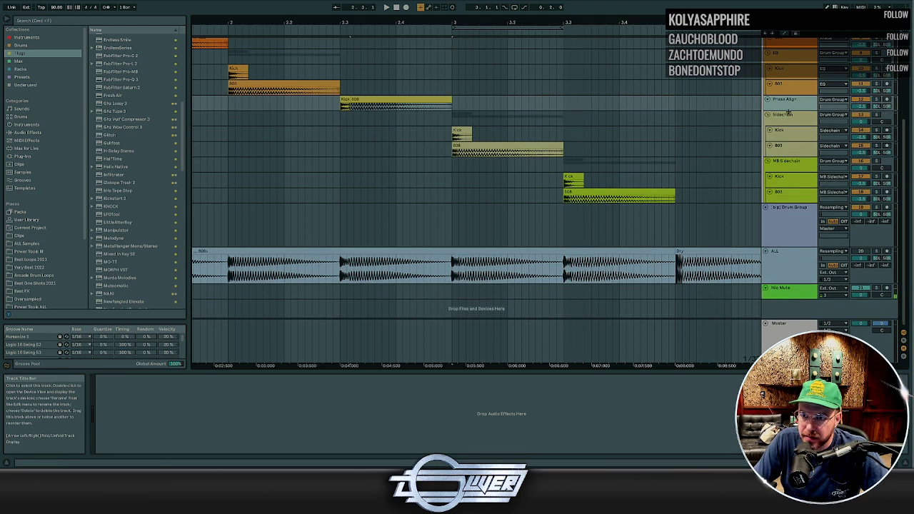
Select the Sidechain group's range from 3.1.1 to 3.3.1 across its Kick and 808 tracks for inspection
{"action": "left_click", "coordinate": [451, 115]}
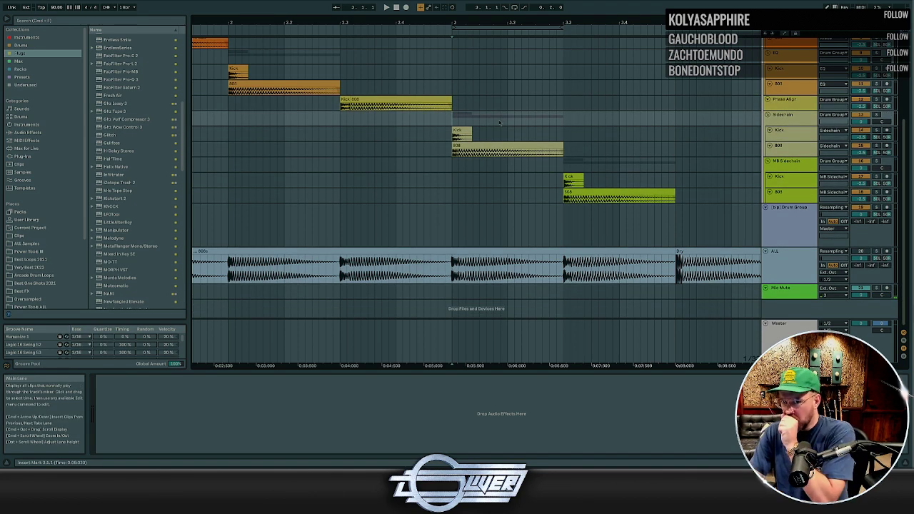
{"action": "left_click_drag", "start_coordinate": [454, 116], "coordinate": [562, 141]}
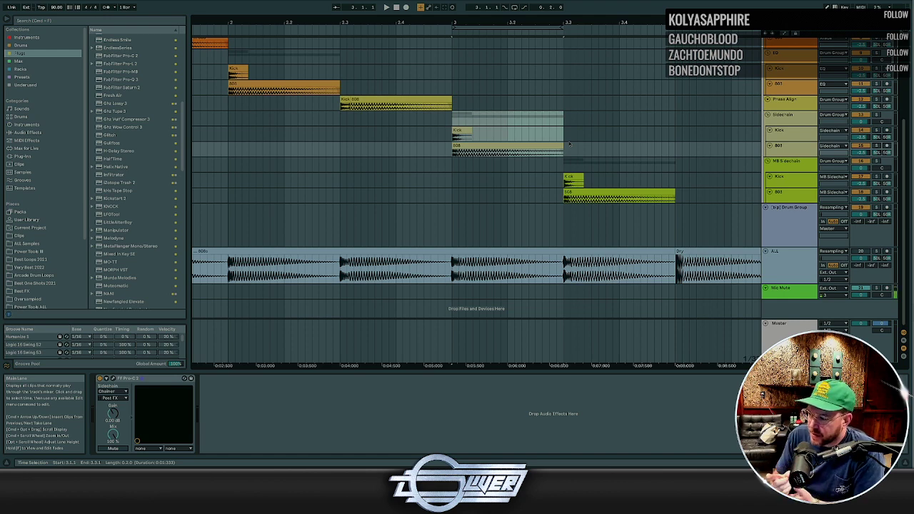
{"action": "left_click", "coordinate": [414, 180]}
{"action": "key", "text": "minus"}
{"action": "key", "text": "minus"}
{"action": "key", "text": "minus"}
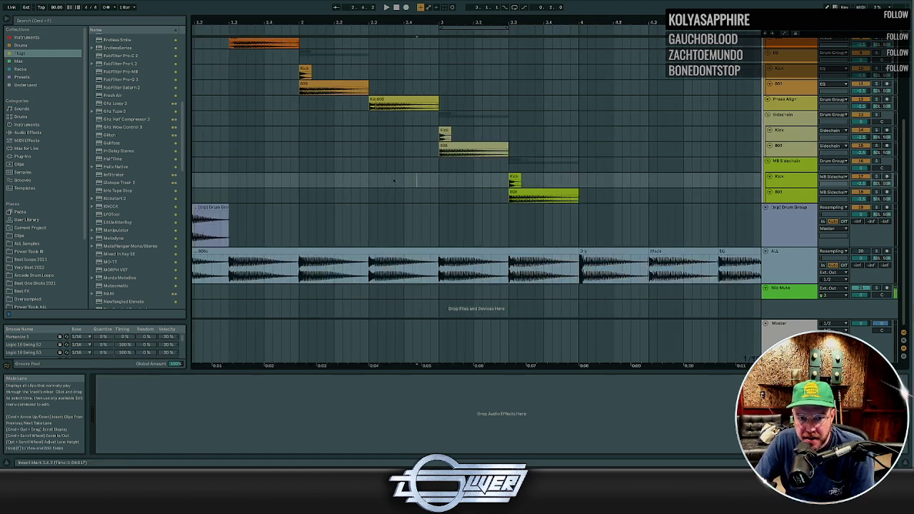
Select the resampled clip on the [bip] Drum Group track and examine its waveform up close
{"action": "left_click", "coordinate": [212, 181]}
{"action": "left_click", "coordinate": [208, 214]}
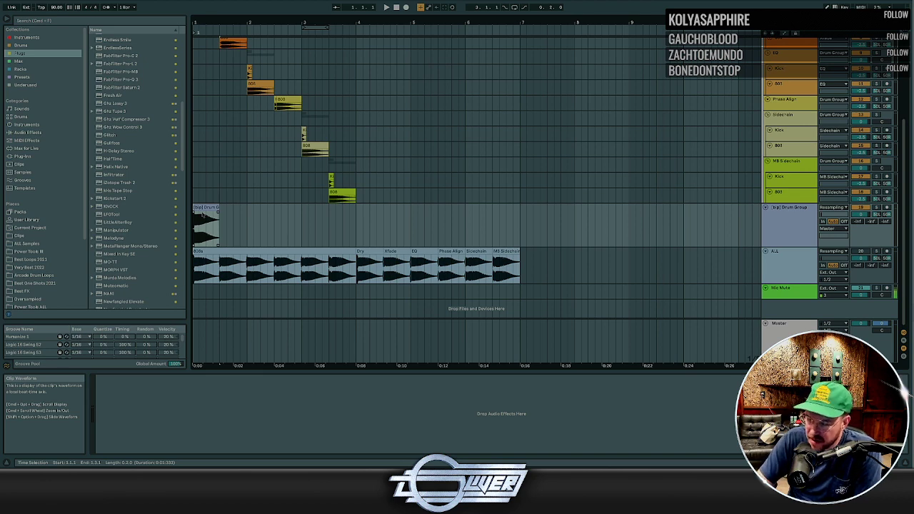
{"action": "left_click", "coordinate": [204, 208]}
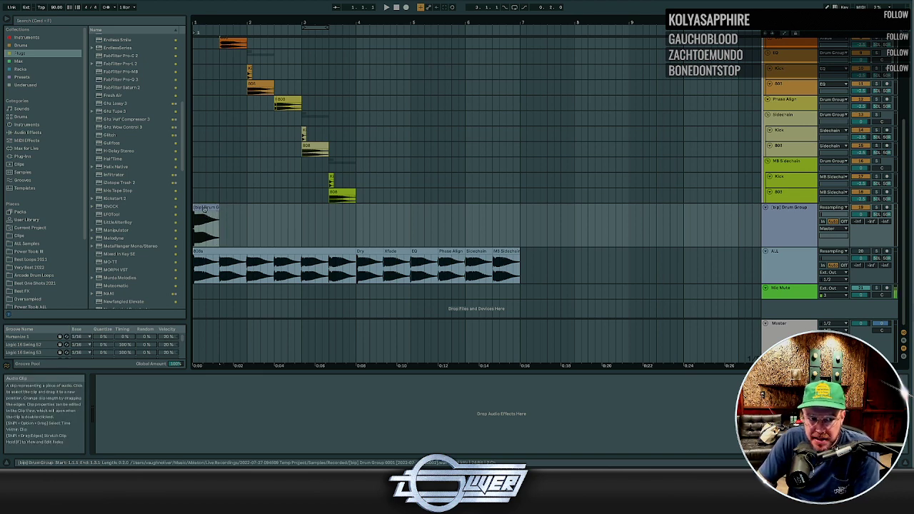
{"action": "scroll", "coordinate": [201, 209], "scroll_direction": "up", "scroll_amount": 5}
{"action": "left_click_drag", "start_coordinate": [277, 214], "coordinate": [311, 220]}
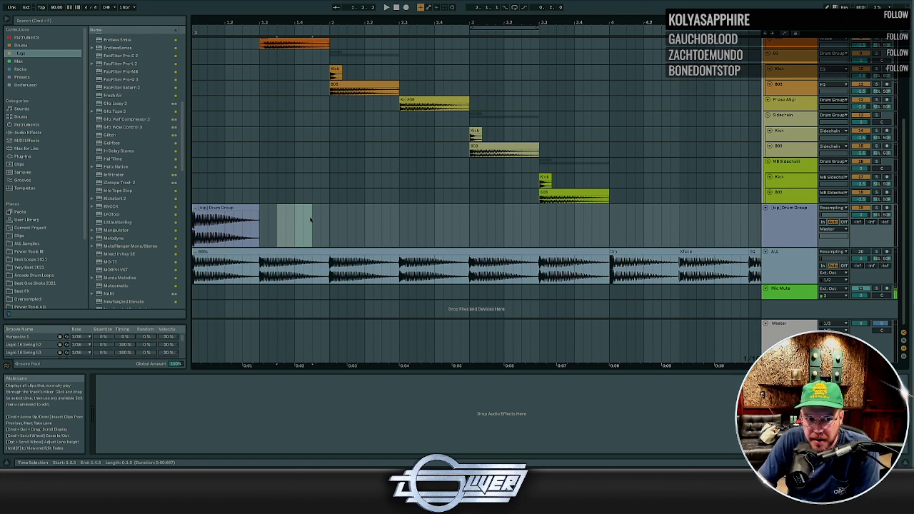
{"action": "left_click", "coordinate": [284, 215]}
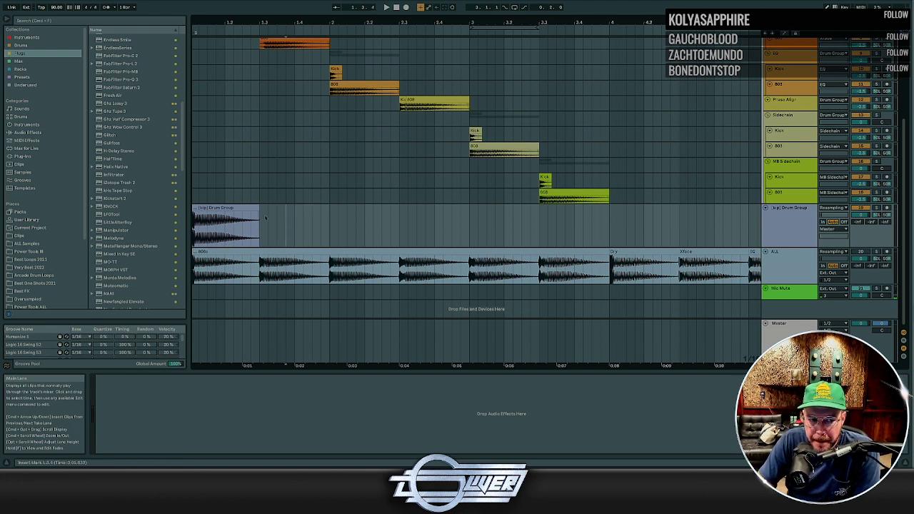
{"action": "left_click", "coordinate": [235, 214]}
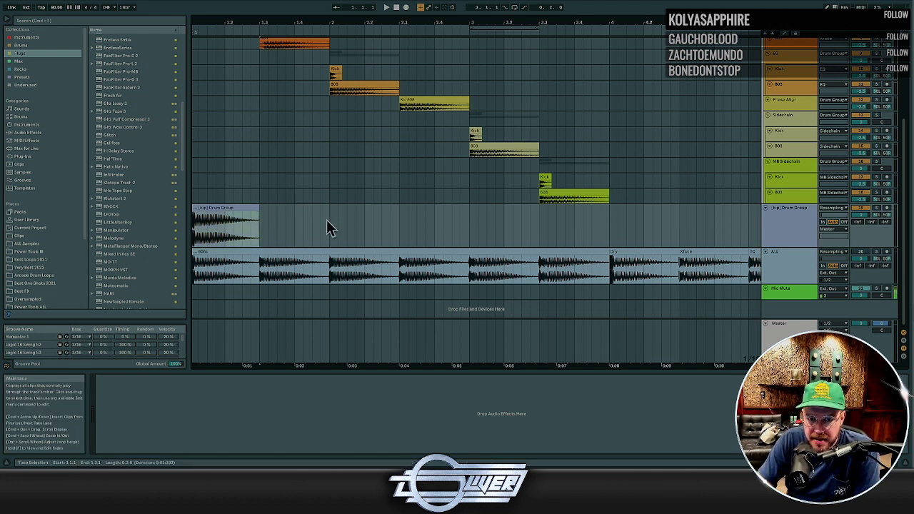
Inspect the Sidechain 808 clip and the MB Sidechain group's range from 3.3.1 to 4.1.1 with their device chains
{"action": "left_click", "coordinate": [480, 144]}
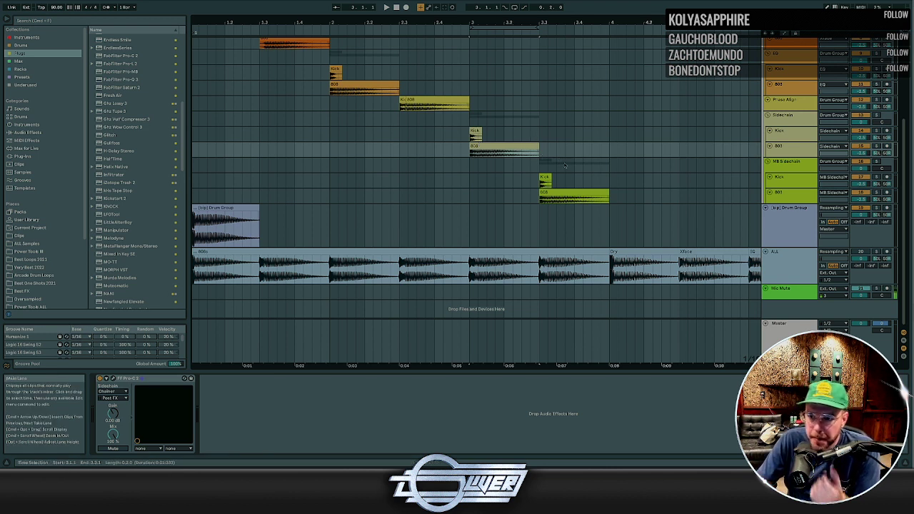
{"action": "left_click_drag", "start_coordinate": [540, 166], "coordinate": [609, 196]}
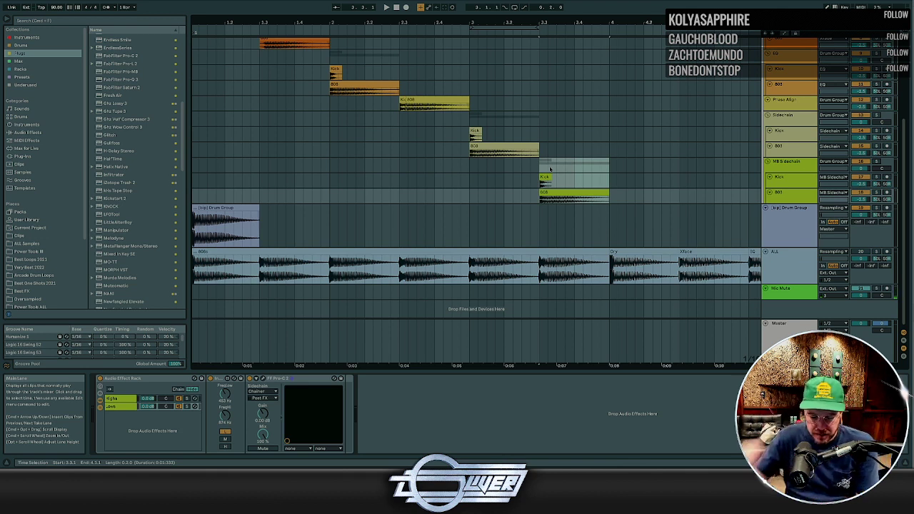
{"action": "left_click", "coordinate": [250, 197]}
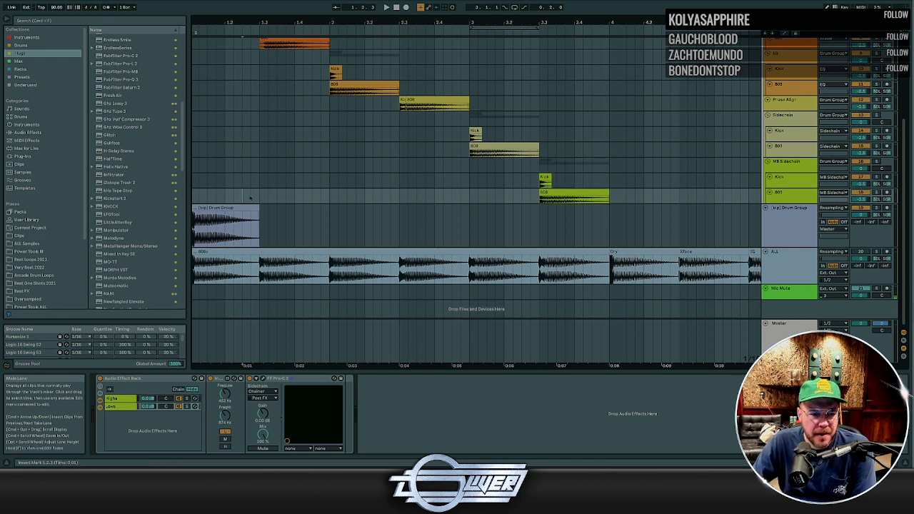
Select the resampled [bip] Drum Group clip and the Dry Kick range from 1.1.1 to 1.4.1 to compare them
{"action": "key", "text": "minus"}
{"action": "left_click_drag", "start_coordinate": [257, 223], "coordinate": [194, 221]}
{"action": "left_click", "coordinate": [215, 198]}
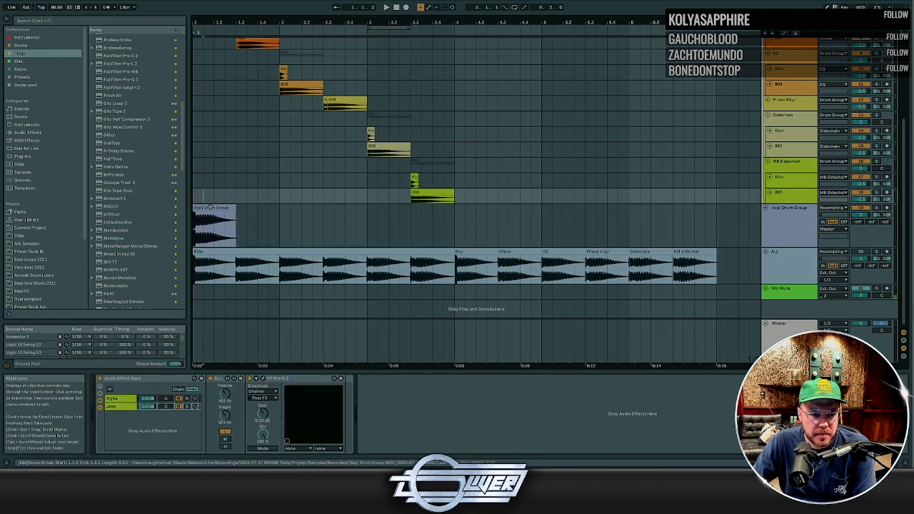
{"action": "left_click", "coordinate": [215, 208]}
{"action": "scroll", "coordinate": [215, 187], "scroll_direction": "up", "scroll_amount": 1}
{"action": "scroll", "coordinate": [216, 188], "scroll_direction": "up", "scroll_amount": 3}
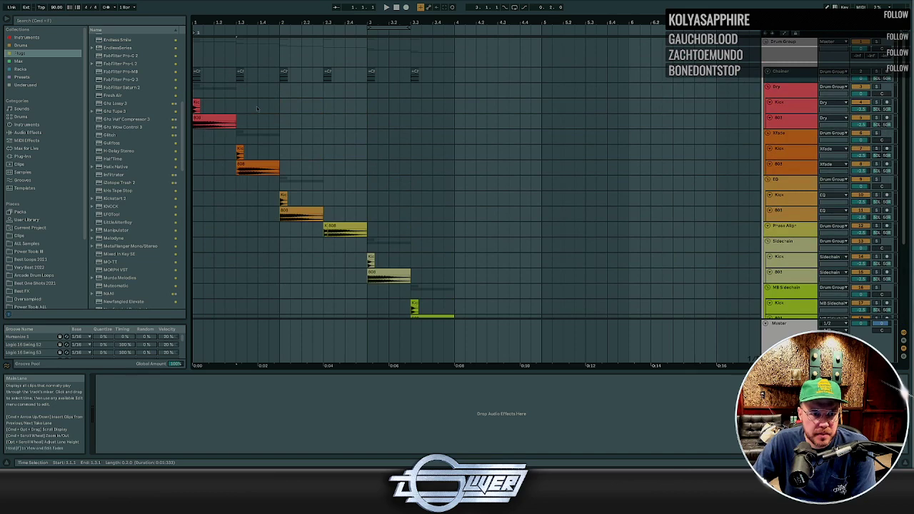
{"action": "left_click_drag", "start_coordinate": [257, 106], "coordinate": [194, 107]}
{"action": "scroll", "coordinate": [273, 121], "scroll_direction": "down", "scroll_amount": 3}
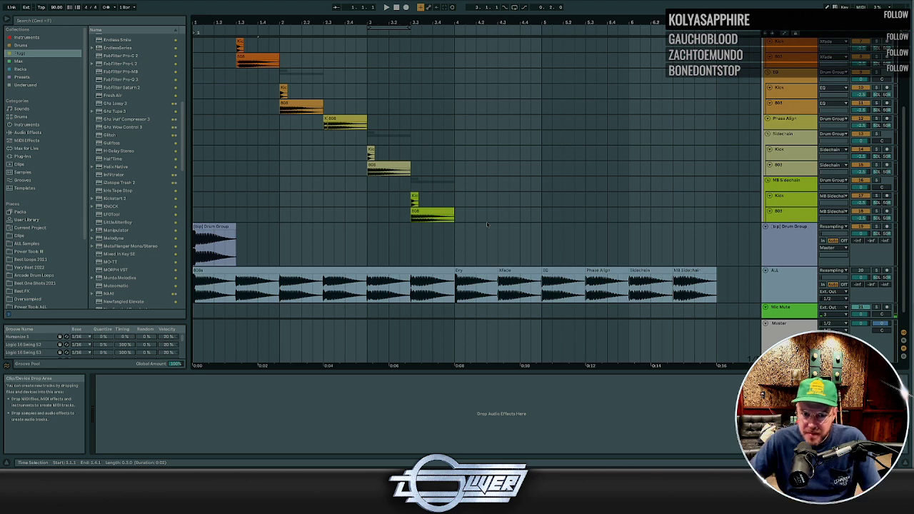
{"action": "scroll", "coordinate": [421, 185], "scroll_direction": "up", "scroll_amount": 2}
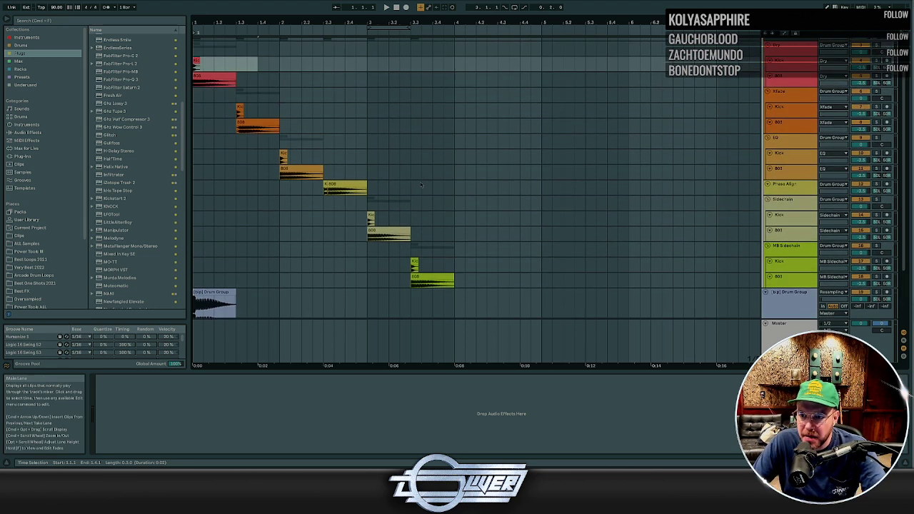
{"action": "scroll", "coordinate": [422, 185], "scroll_direction": "up", "scroll_amount": 2}
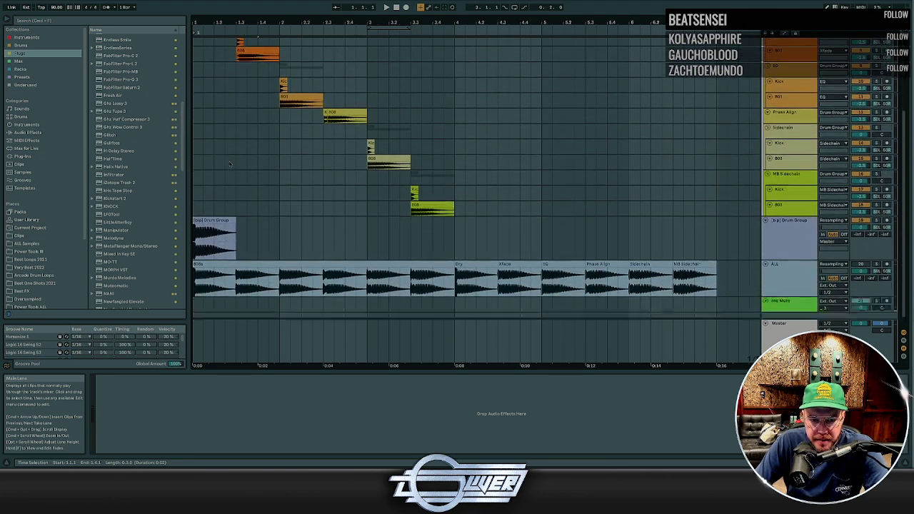
Mark the [bip] Drum Group track's range from bar 4 back into its resampled clip, and clear the selection
{"action": "left_click", "coordinate": [498, 224]}
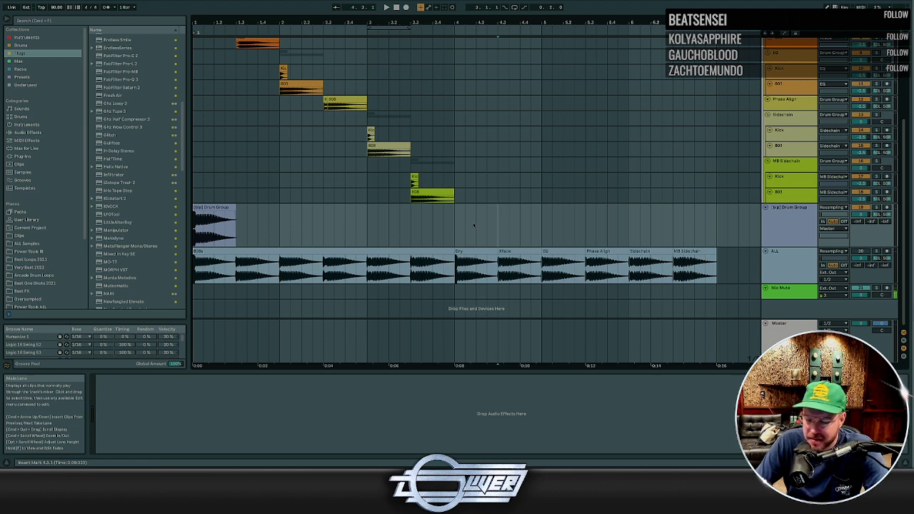
{"action": "left_click", "coordinate": [454, 221]}
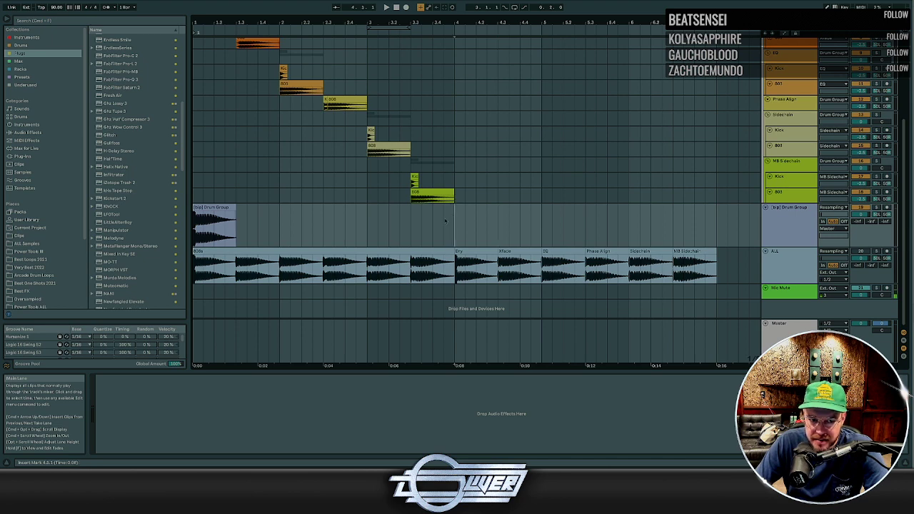
{"action": "left_click_drag", "start_coordinate": [445, 221], "coordinate": [207, 227]}
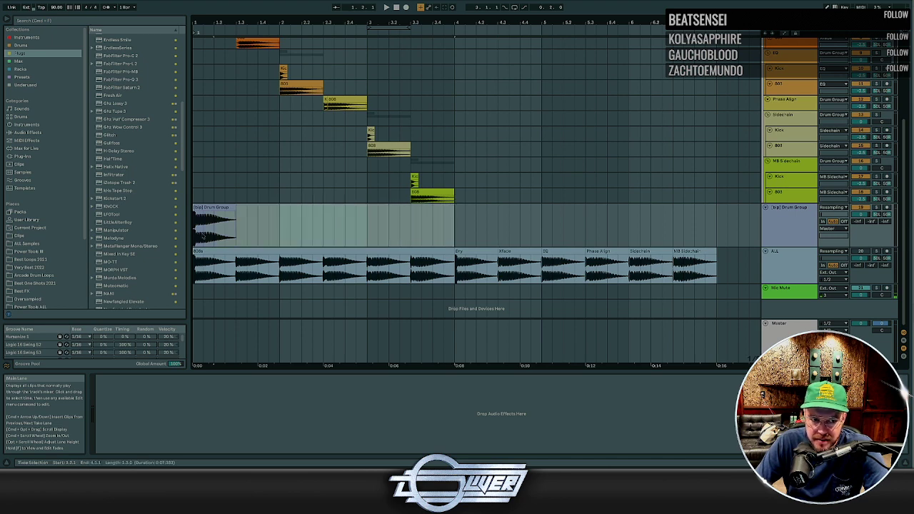
{"action": "left_click", "coordinate": [334, 231]}
{"action": "scroll", "coordinate": [347, 230], "scroll_direction": "up", "scroll_amount": 6}
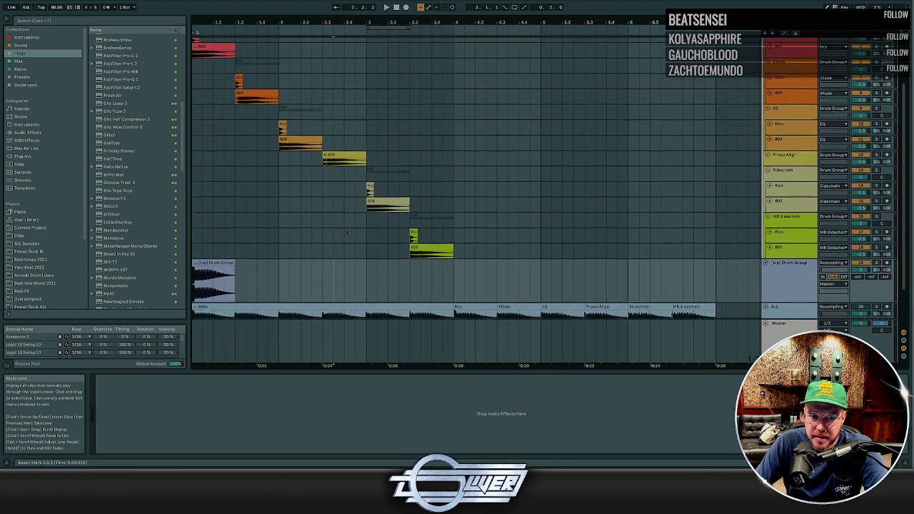
{"action": "scroll", "coordinate": [347, 231], "scroll_direction": "down", "scroll_amount": 6}
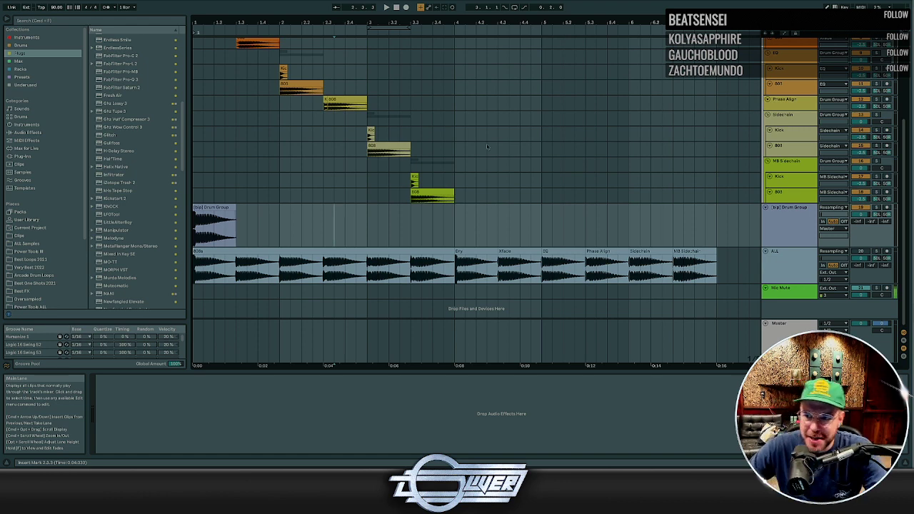
{"action": "scroll", "coordinate": [369, 176], "scroll_direction": "up", "scroll_amount": 2}
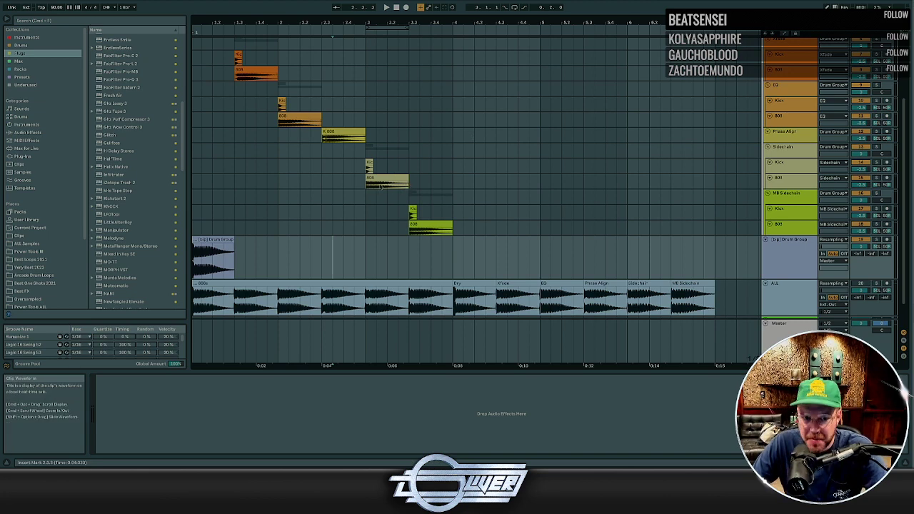
{"action": "scroll", "coordinate": [381, 186], "scroll_direction": "up", "scroll_amount": 2}
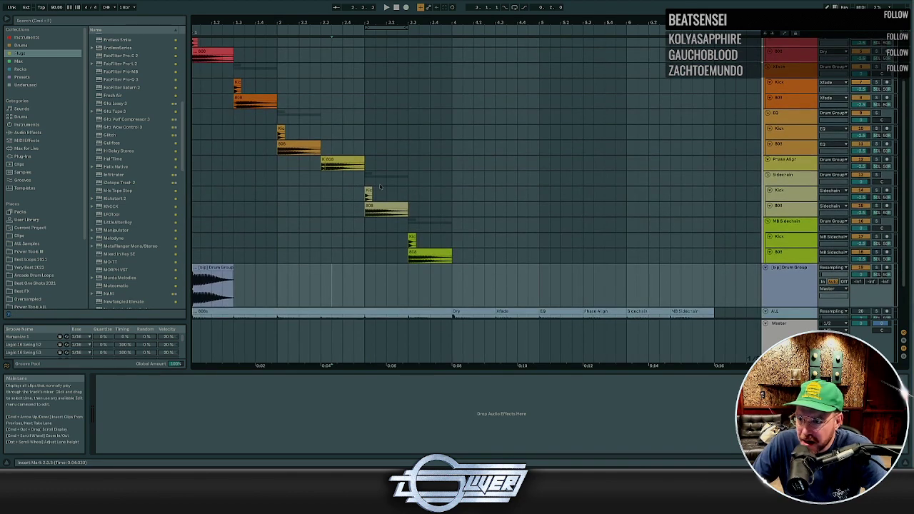
{"action": "scroll", "coordinate": [457, 192], "scroll_direction": "up", "scroll_amount": 2}
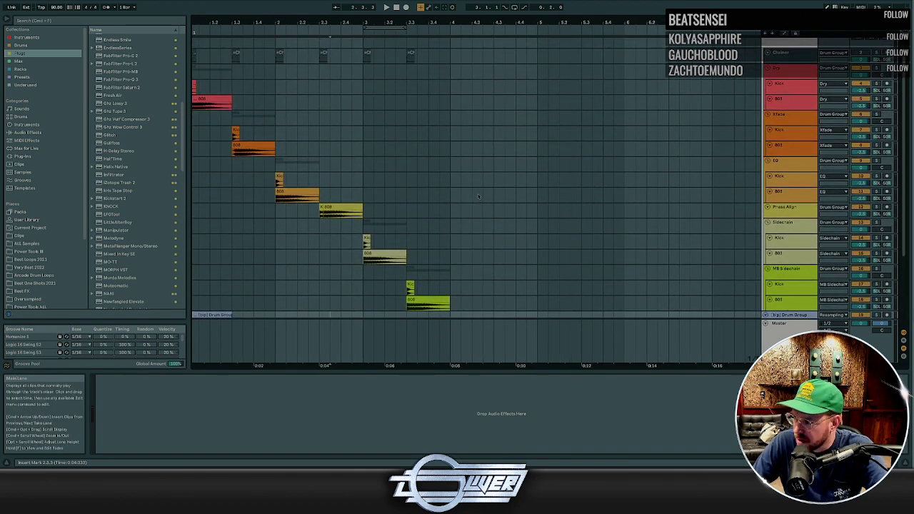
{"action": "scroll", "coordinate": [478, 196], "scroll_direction": "down", "scroll_amount": 3}
{"action": "scroll", "coordinate": [479, 196], "scroll_direction": "up", "scroll_amount": 3}
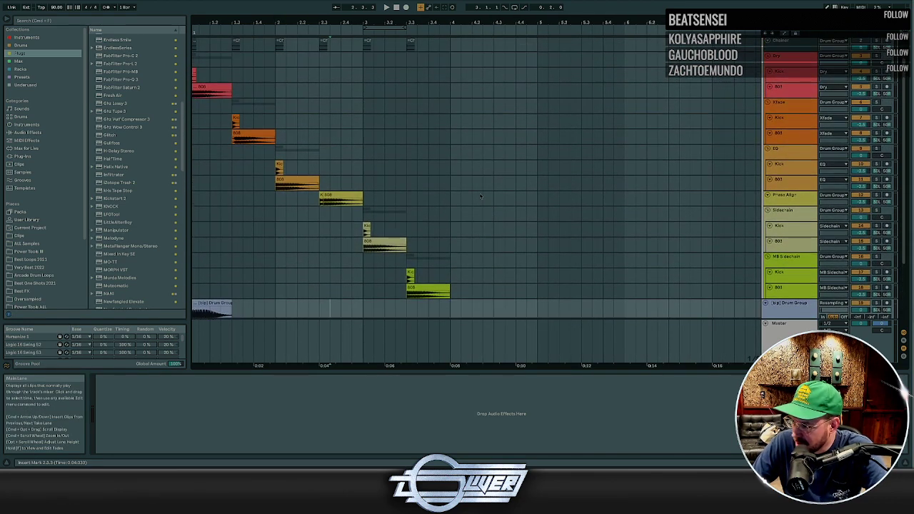
Select the MB Sidechain clip on the ALL track and enlarge the ALL track's height
{"action": "scroll", "coordinate": [480, 196], "scroll_direction": "up", "scroll_amount": 1}
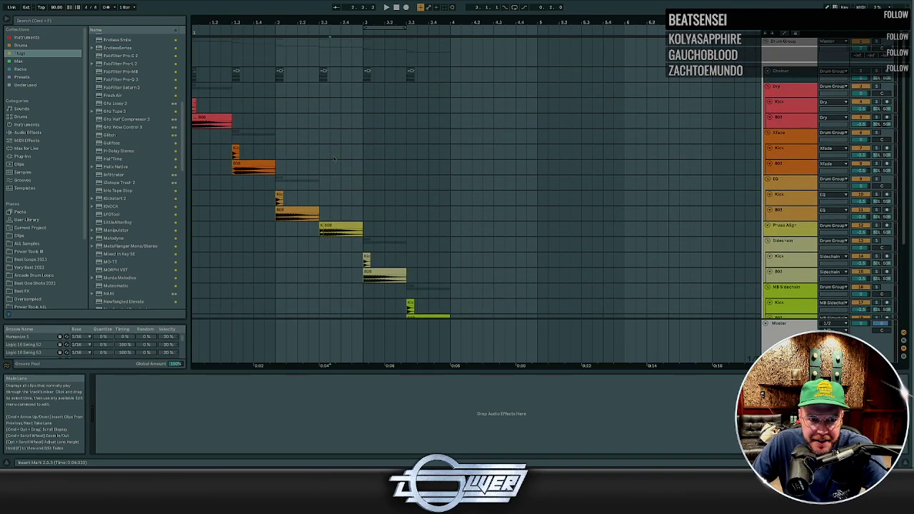
{"action": "left_click", "coordinate": [292, 183]}
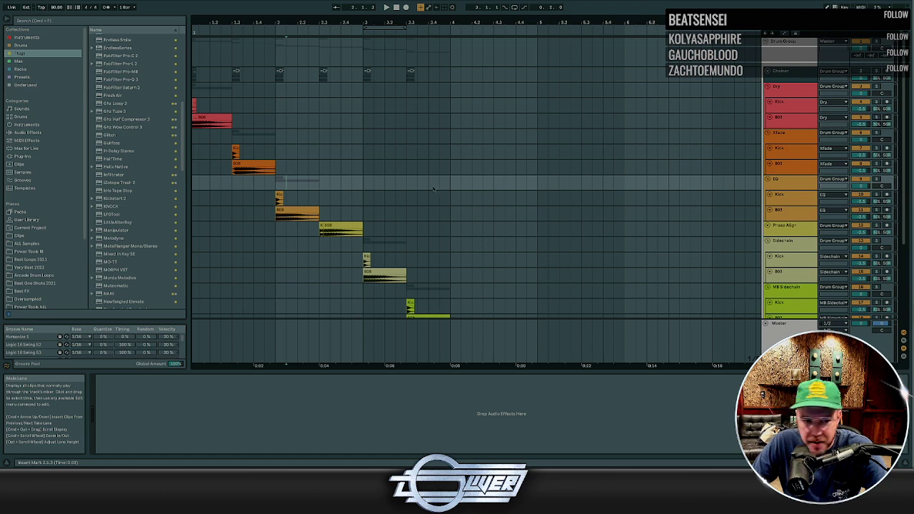
{"action": "scroll", "coordinate": [344, 191], "scroll_direction": "down", "scroll_amount": 3}
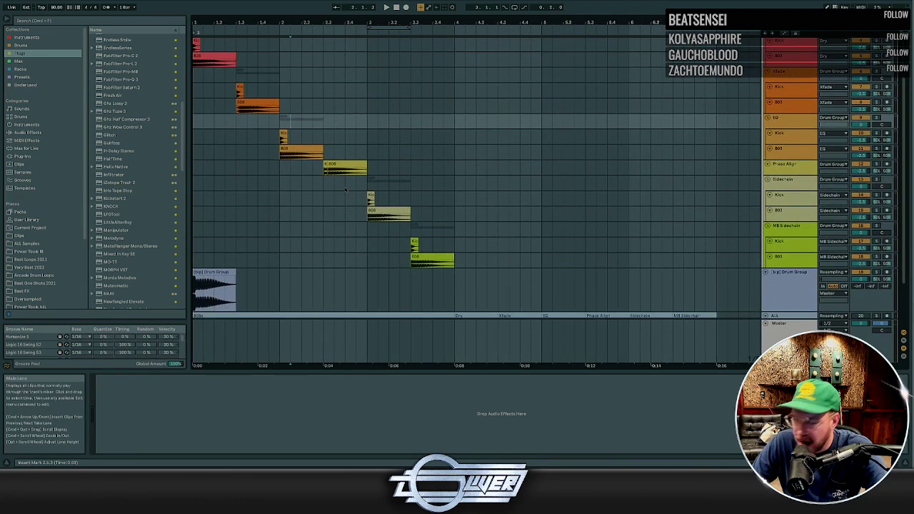
{"action": "scroll", "coordinate": [299, 177], "scroll_direction": "up", "scroll_amount": 3}
{"action": "scroll", "coordinate": [298, 176], "scroll_direction": "down", "scroll_amount": 5}
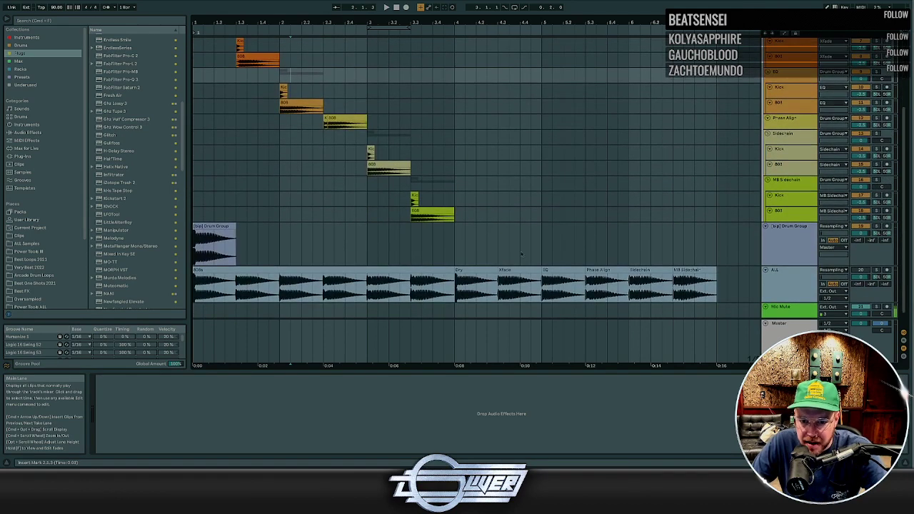
{"action": "left_click", "coordinate": [433, 231]}
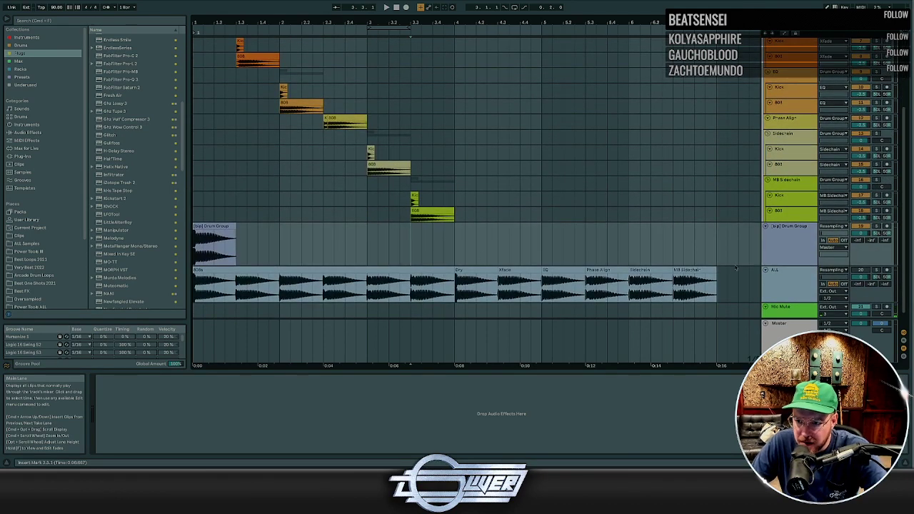
{"action": "left_click", "coordinate": [695, 272]}
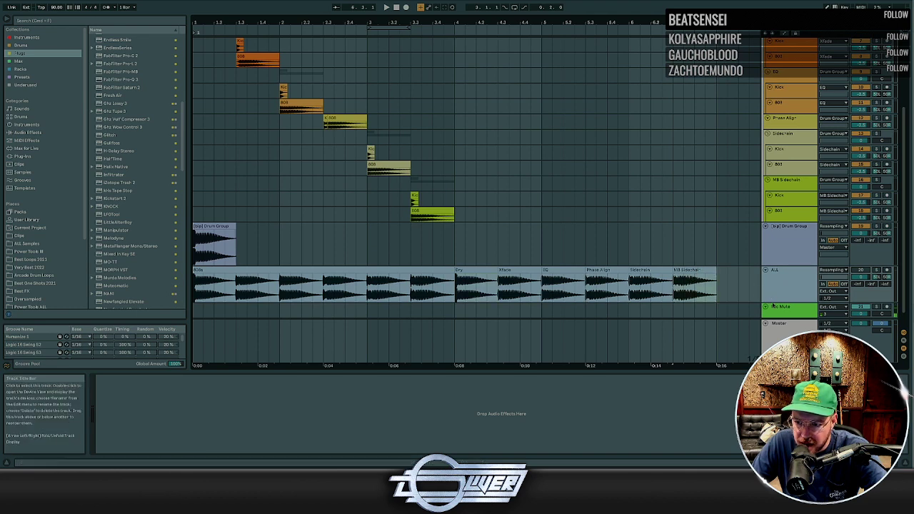
{"action": "left_click_drag", "start_coordinate": [773, 303], "coordinate": [773, 323]}
{"action": "scroll", "coordinate": [733, 282], "scroll_direction": "down", "scroll_amount": 2}
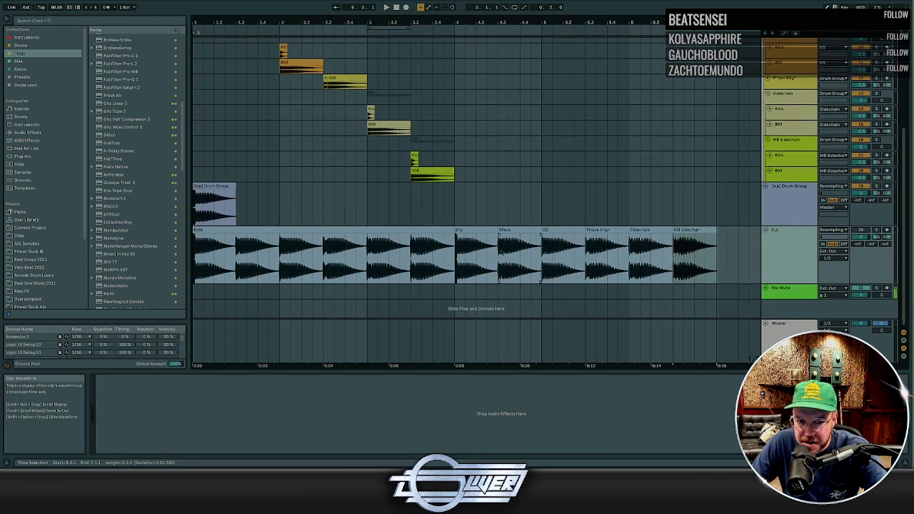
Select the EQ, Dry, Xfade and MB Sidechain clips on the ALL track in turn to compare their waveforms, returning to Dry
{"action": "left_click", "coordinate": [469, 251]}
{"action": "left_click", "coordinate": [561, 230]}
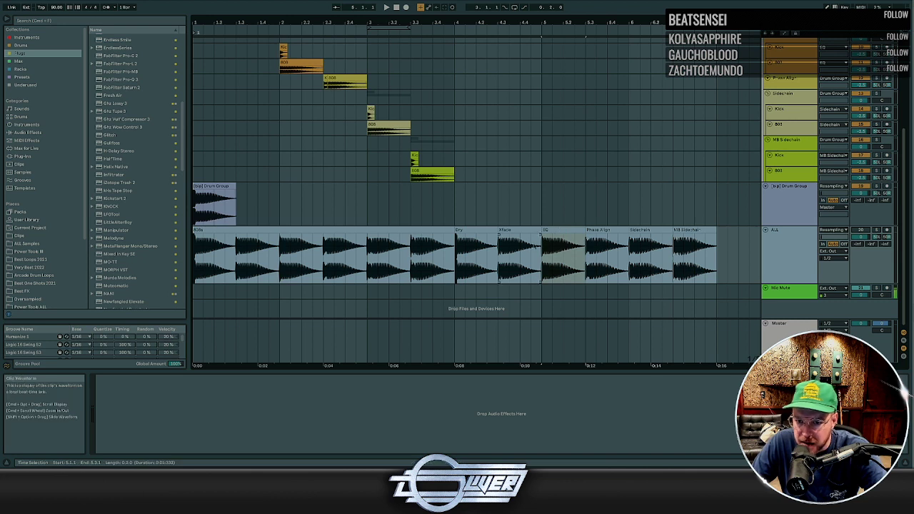
{"action": "left_click", "coordinate": [464, 229]}
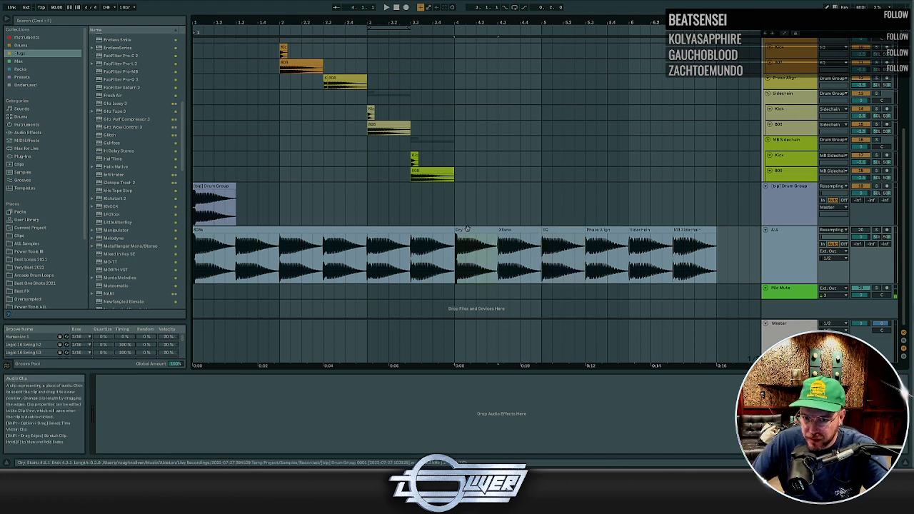
{"action": "left_click", "coordinate": [515, 229]}
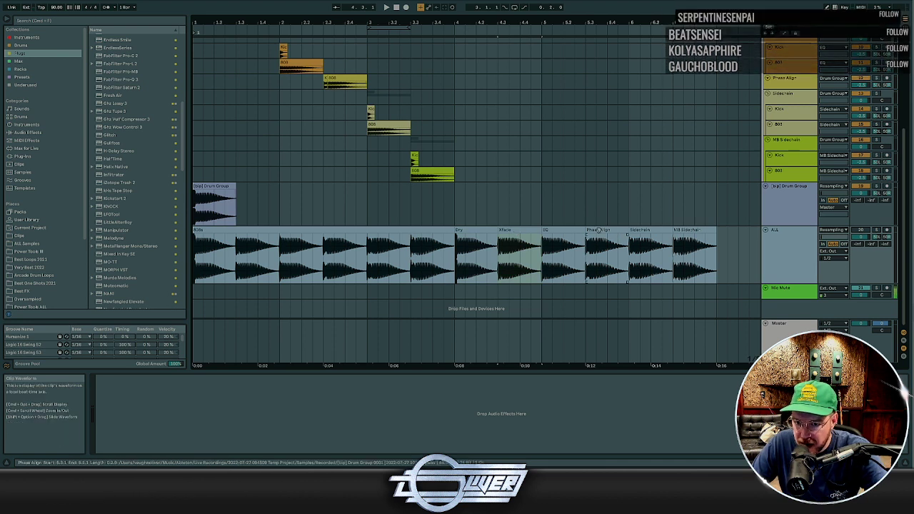
{"action": "left_click", "coordinate": [692, 230]}
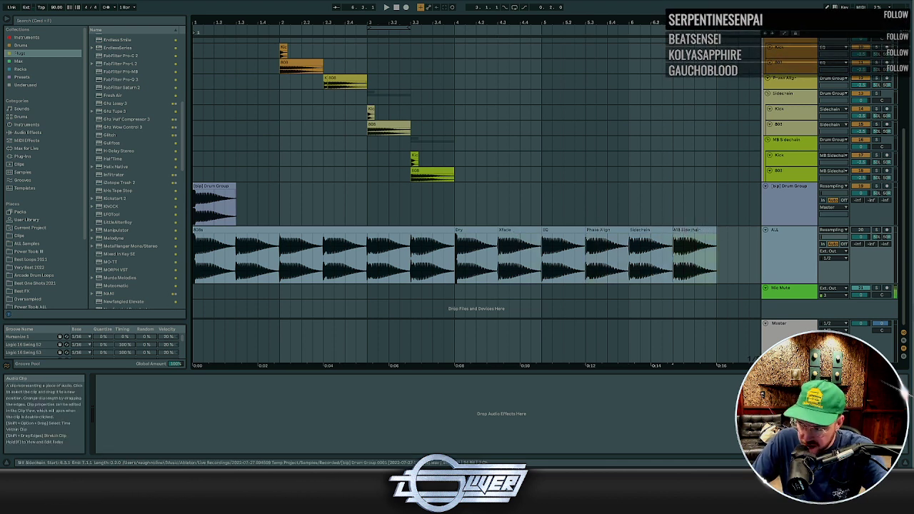
{"action": "left_click", "coordinate": [461, 230]}
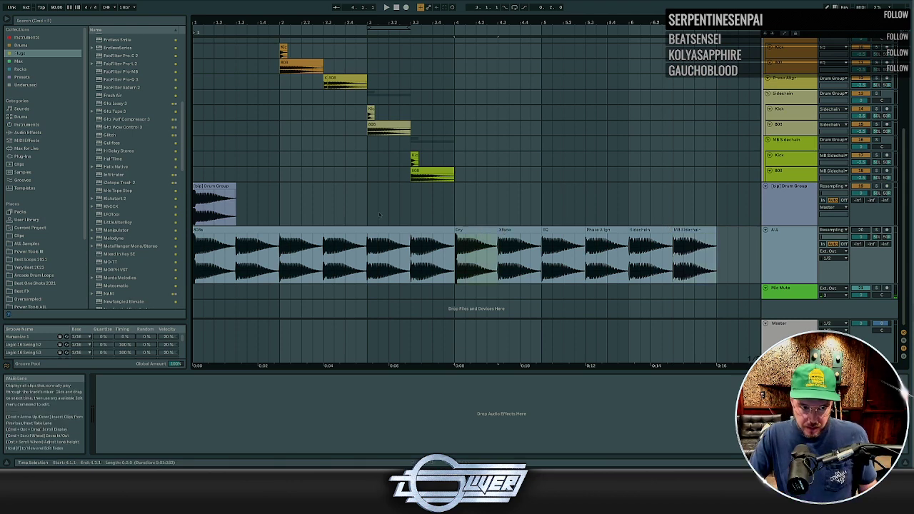
Mark the [bip] Drum Group range from 1.1.1 to 2.2.3, examine its resampled clip up close, and audition the track in solo
{"action": "left_click_drag", "start_coordinate": [314, 201], "coordinate": [200, 202]}
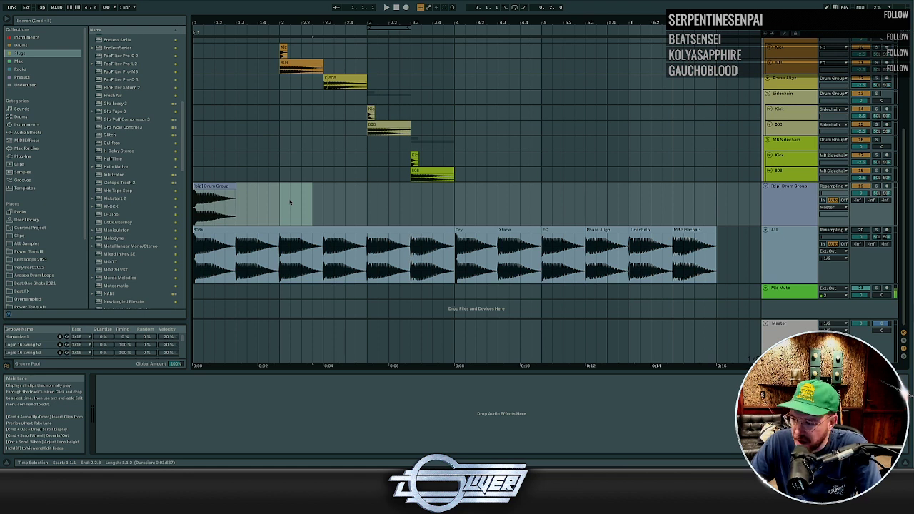
{"action": "left_click", "coordinate": [257, 197]}
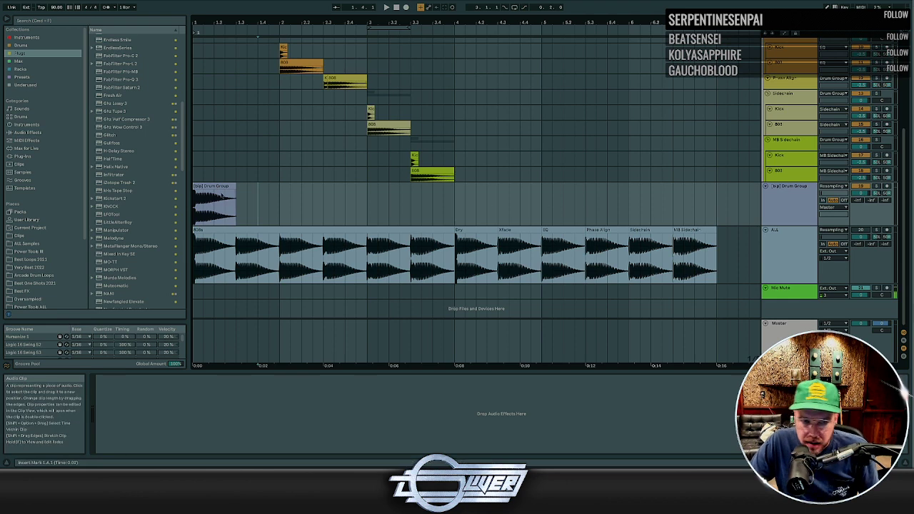
{"action": "scroll", "coordinate": [199, 190], "scroll_direction": "up", "scroll_amount": 6}
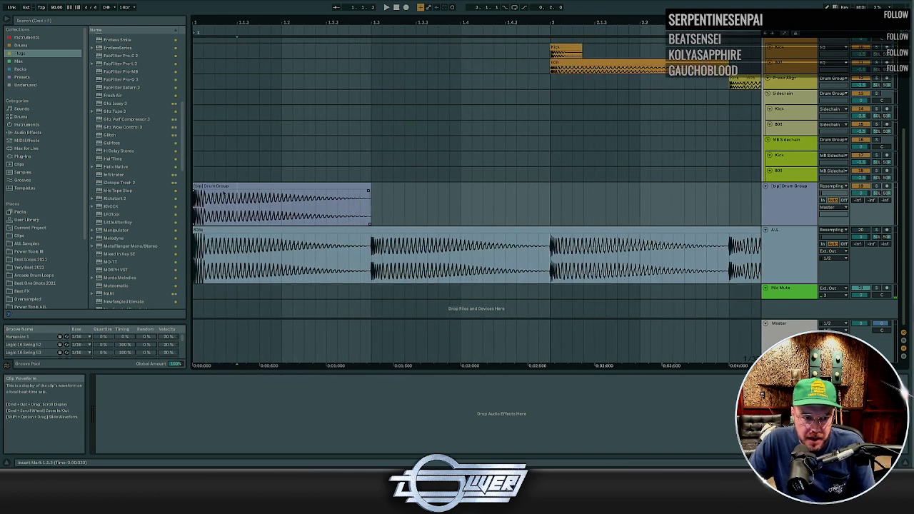
{"action": "left_click", "coordinate": [878, 187]}
{"action": "key", "text": "space"}
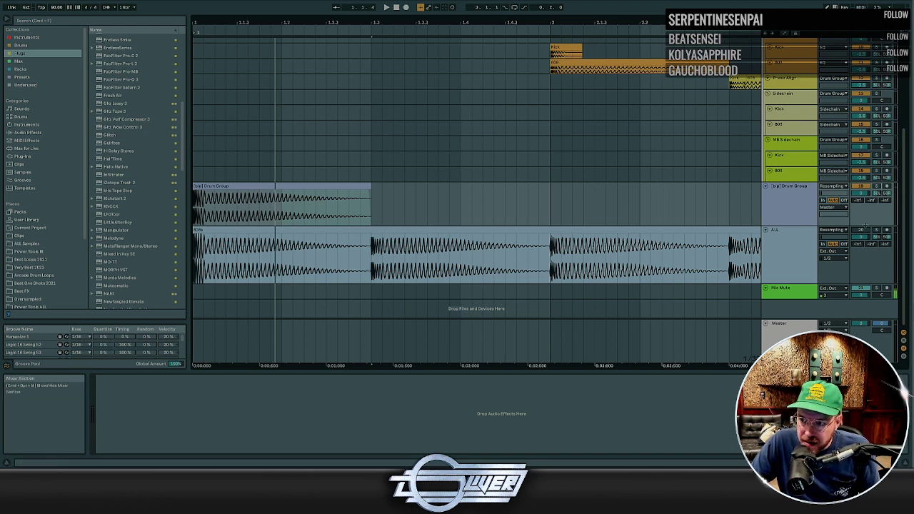
Solo the ALL track, play its opening 808 hit repeatedly from the start, and release the solo
{"action": "left_click", "coordinate": [877, 230]}
{"action": "key", "text": "space"}
{"action": "key", "text": "space"}
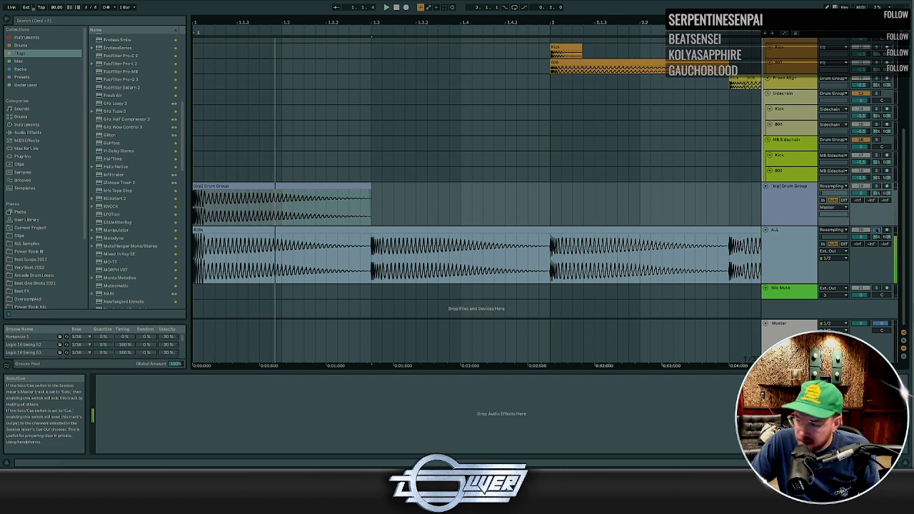
{"action": "key", "text": "space"}
{"action": "key", "text": "space"}
{"action": "key", "text": "space"}
{"action": "key", "text": "space"}
{"action": "left_click", "coordinate": [877, 230]}
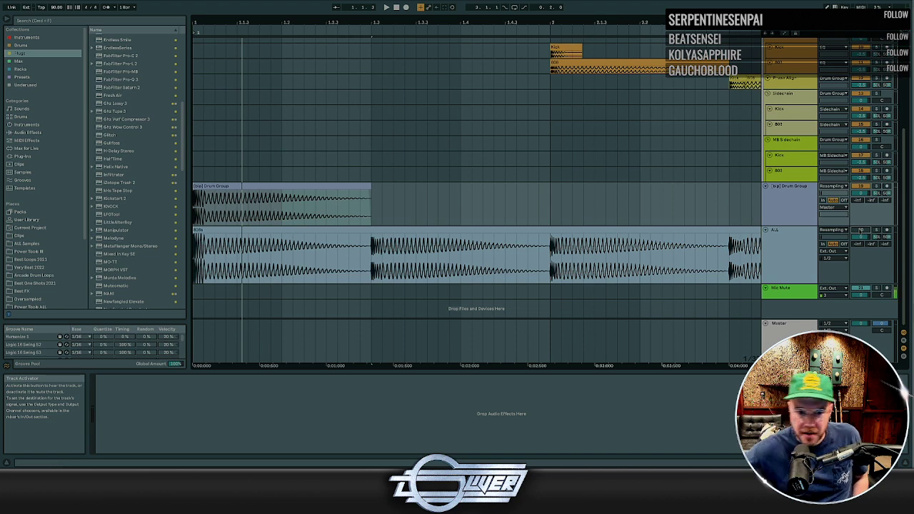
Select the whole 808s clip on the ALL track and play it back with that track soloed
{"action": "left_click", "coordinate": [594, 260]}
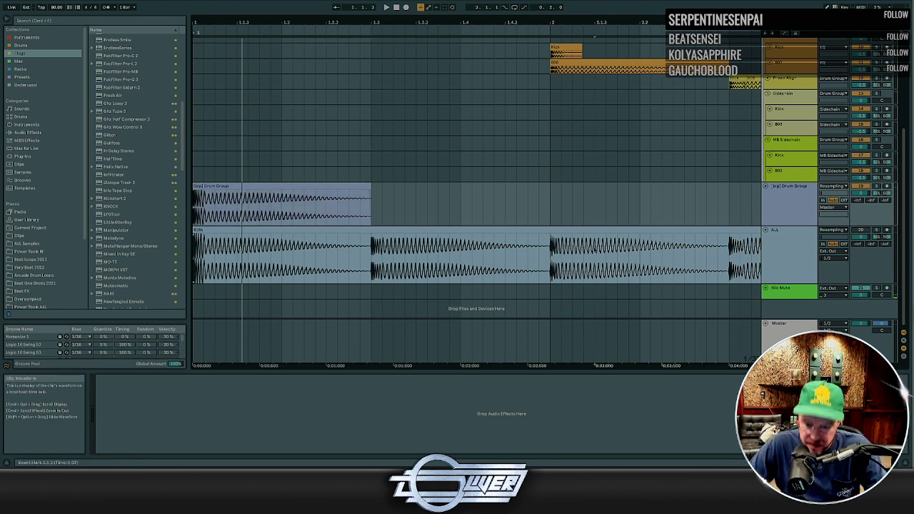
{"action": "key", "text": "minus"}
{"action": "key", "text": "minus"}
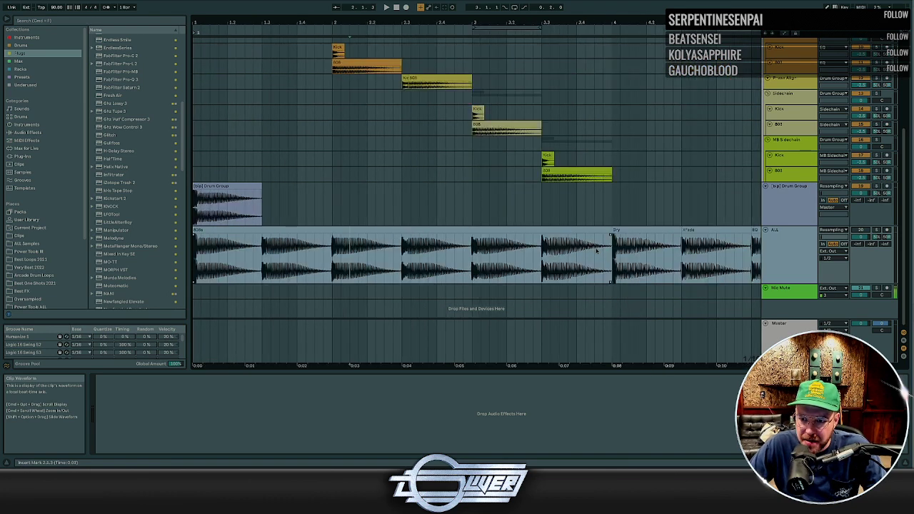
{"action": "key", "text": "minus"}
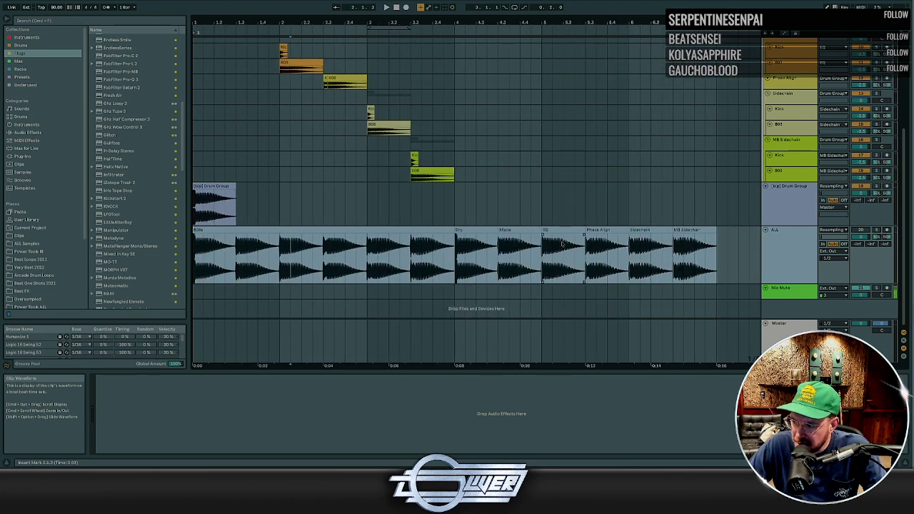
{"action": "left_click", "coordinate": [459, 238]}
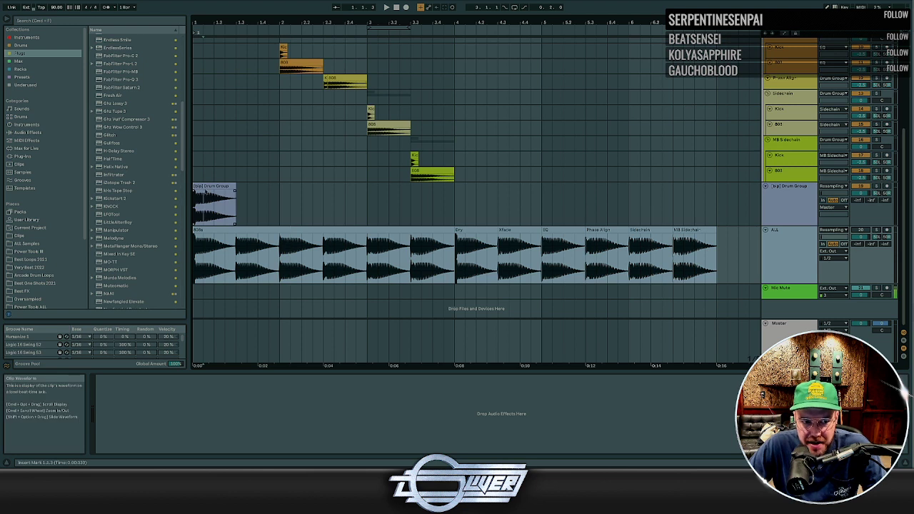
{"action": "left_click", "coordinate": [246, 243]}
{"action": "left_click", "coordinate": [247, 231]}
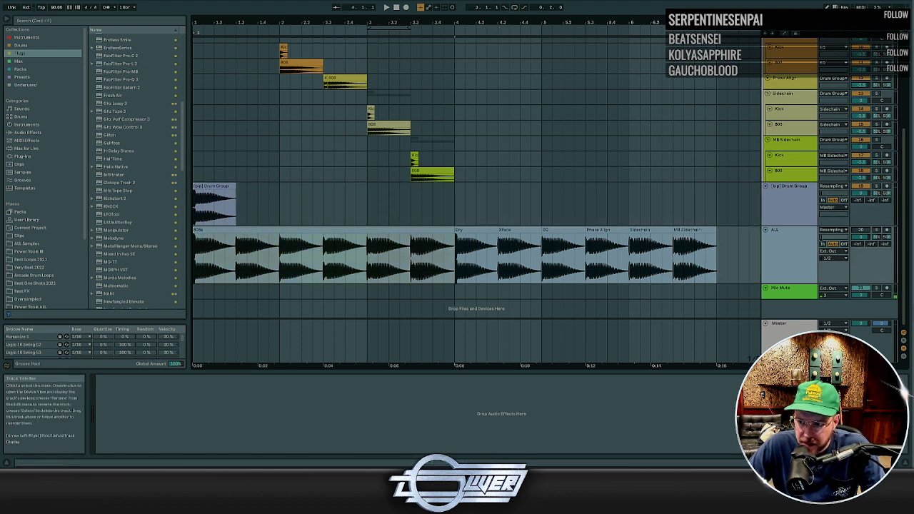
{"action": "left_click", "coordinate": [877, 230]}
{"action": "key", "text": "space"}
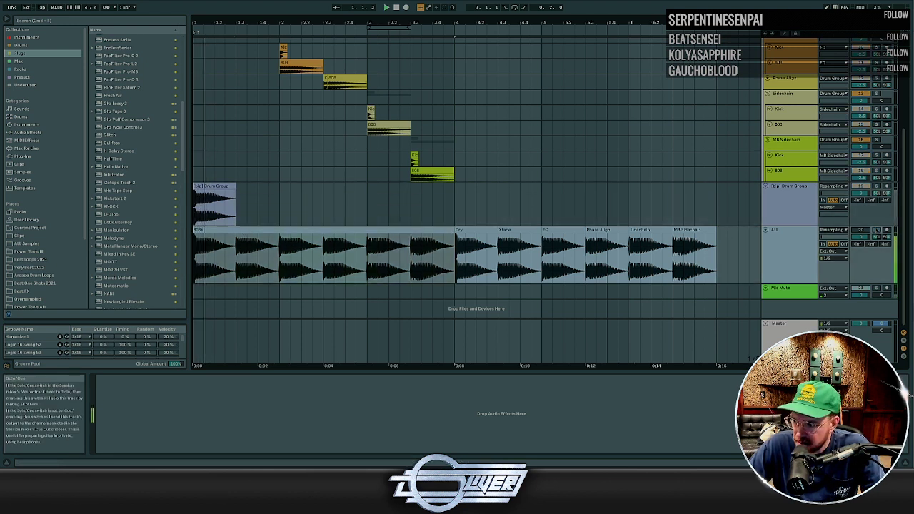
Extend the [bip] Drum Group selection just past its resampled clip and audition it with the track soloed
{"action": "left_click", "coordinate": [629, 214]}
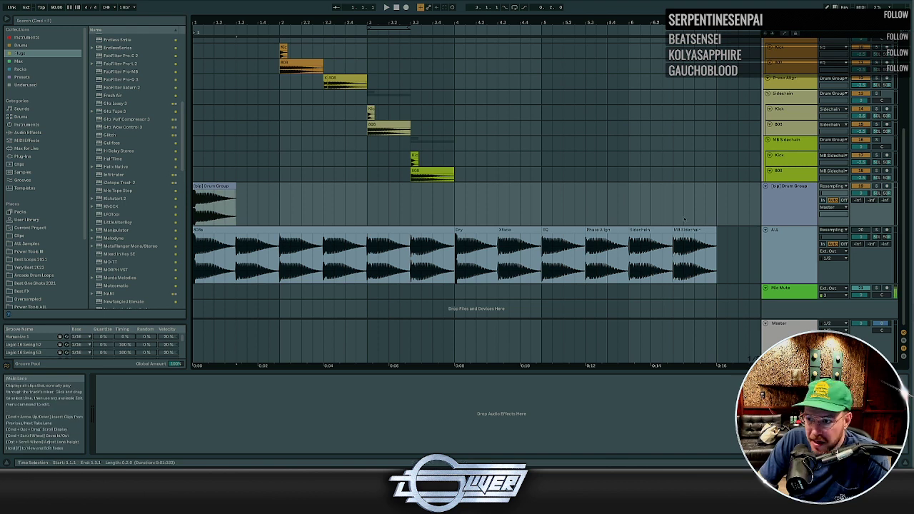
{"action": "left_click", "coordinate": [254, 204], "text": "shift"}
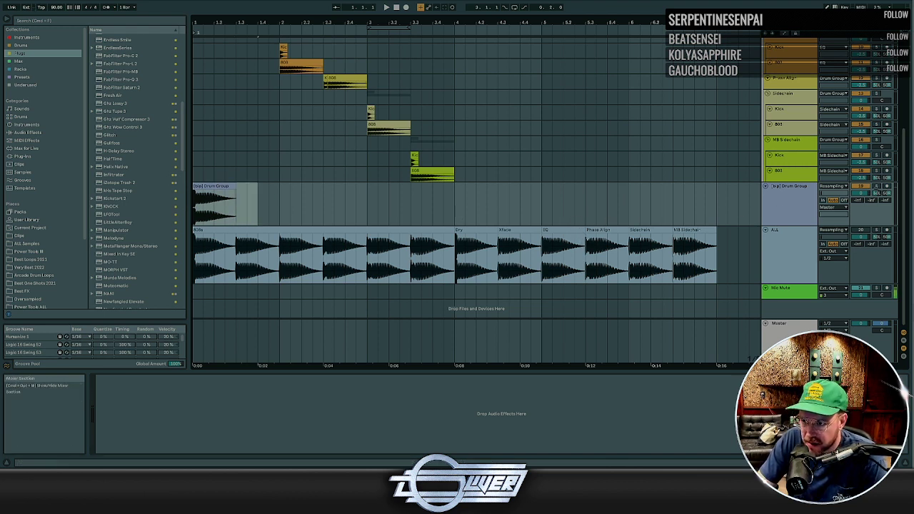
{"action": "left_click", "coordinate": [876, 187]}
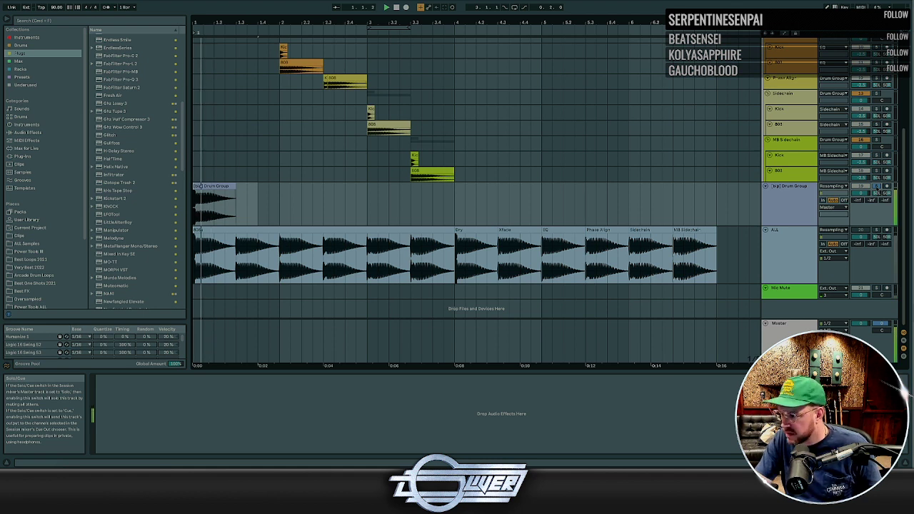
{"action": "left_click", "coordinate": [690, 210]}
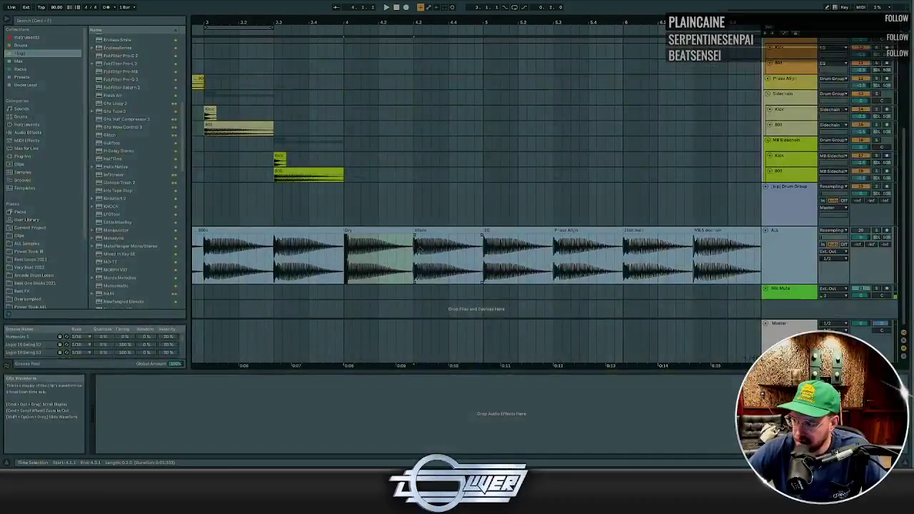
Mark the start of the Dry clip on the ALL track at 4.1.1 and examine its kick transient up close
{"action": "left_click_drag", "start_coordinate": [370, 244], "coordinate": [315, 241]}
{"action": "key", "text": "plus"}
{"action": "key", "text": "plus"}
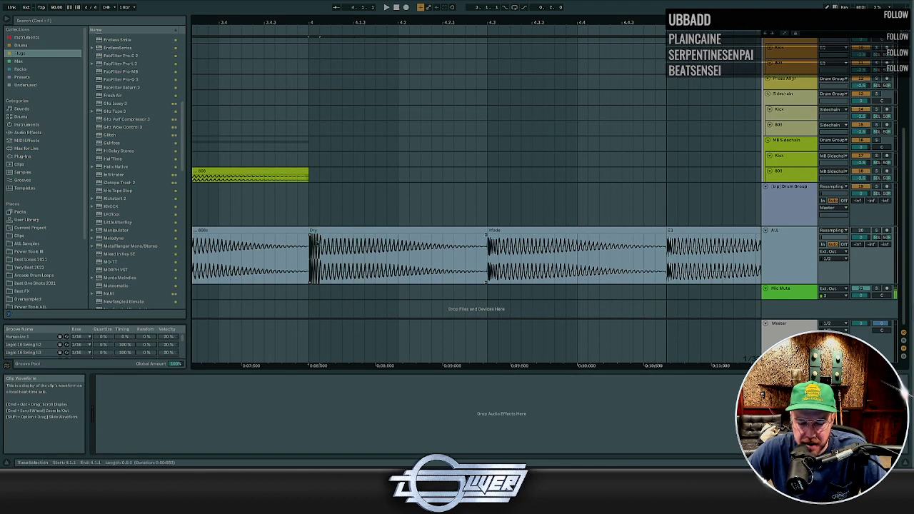
{"action": "left_click", "coordinate": [321, 242]}
Select the Xfade, Phase Align and MB Sidechain clips on the ALL track in turn, returning to Phase Align, to compare them
{"action": "key", "text": "minus"}
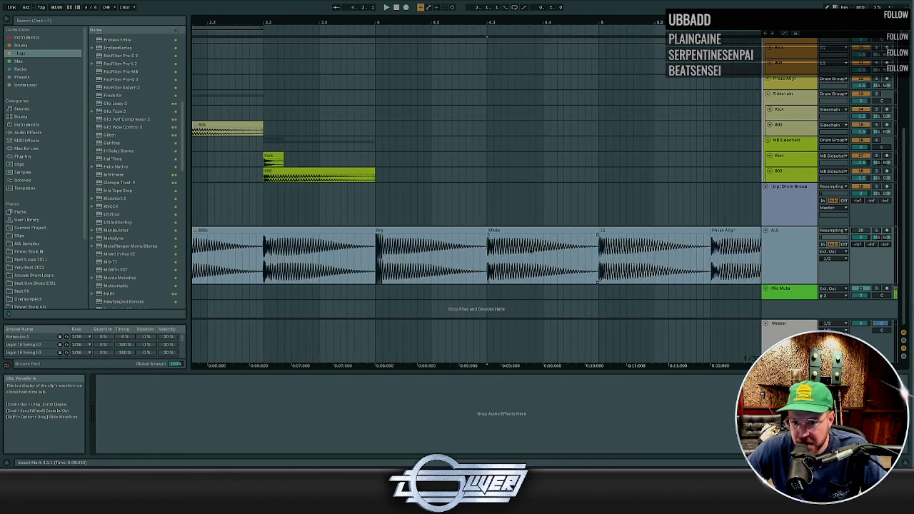
{"action": "key", "text": "minus"}
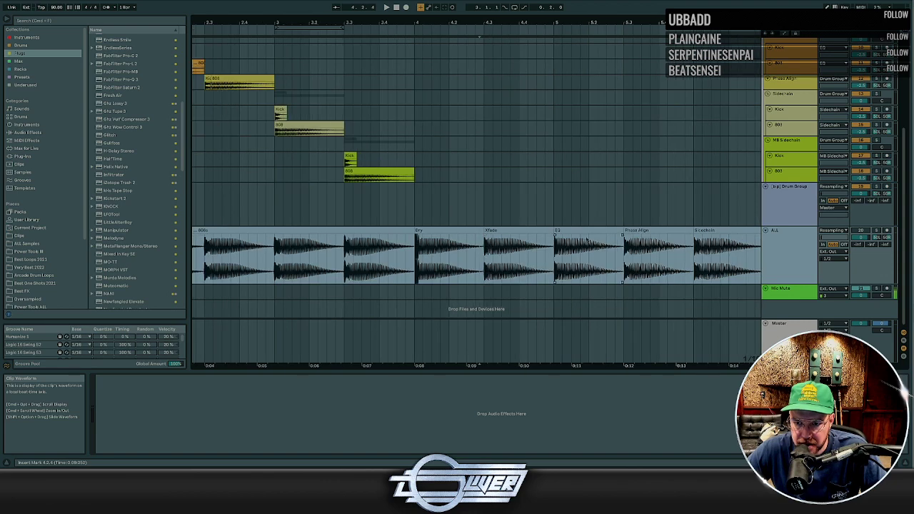
{"action": "left_click", "coordinate": [516, 229]}
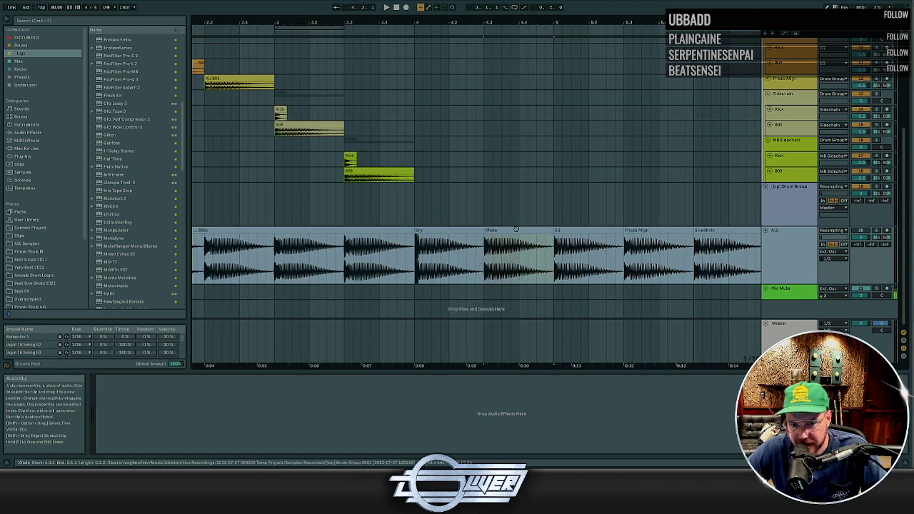
{"action": "left_click", "coordinate": [642, 233]}
{"action": "key", "text": "minus"}
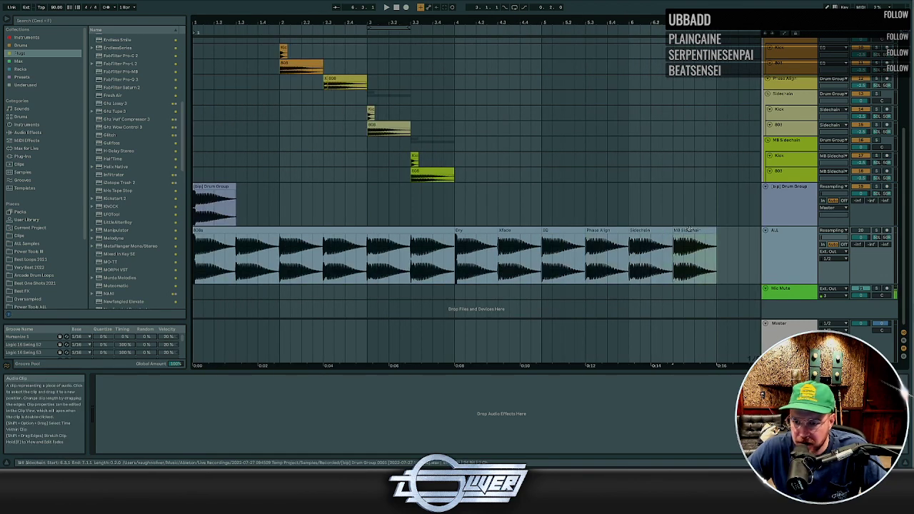
{"action": "left_click", "coordinate": [652, 205]}
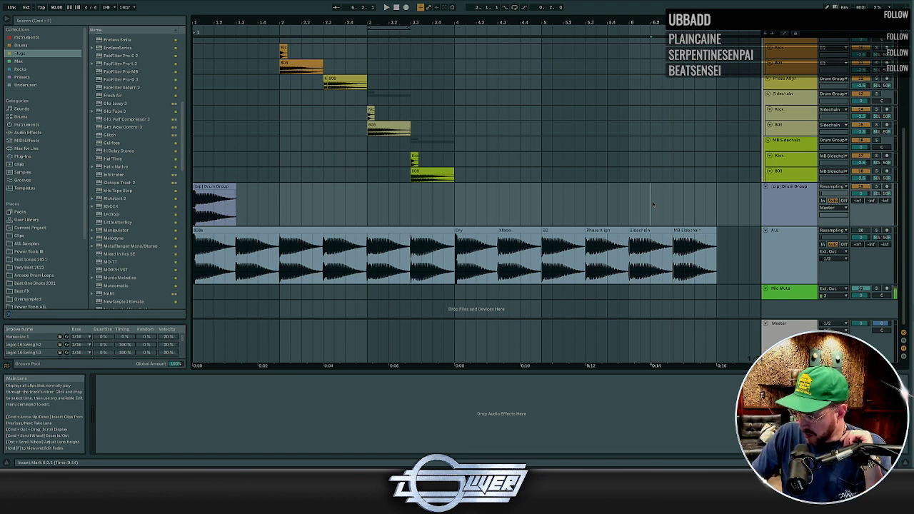
{"action": "left_click", "coordinate": [618, 232]}
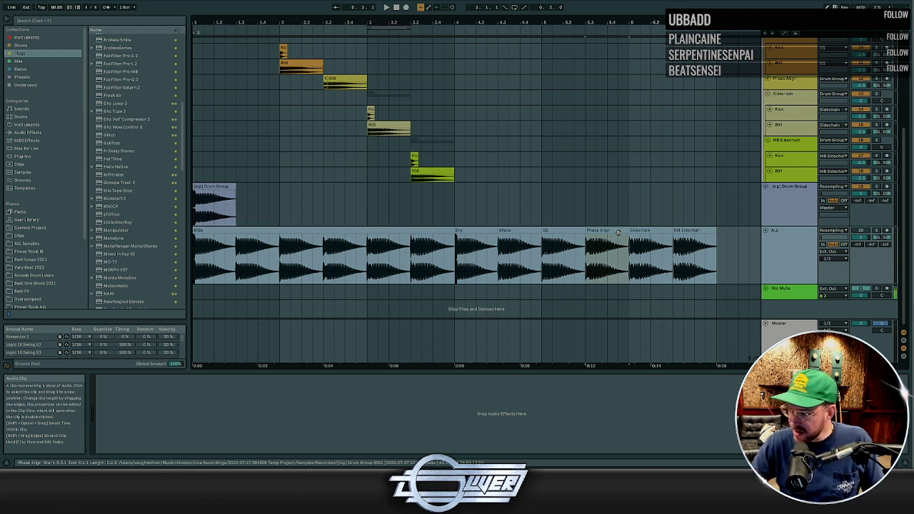